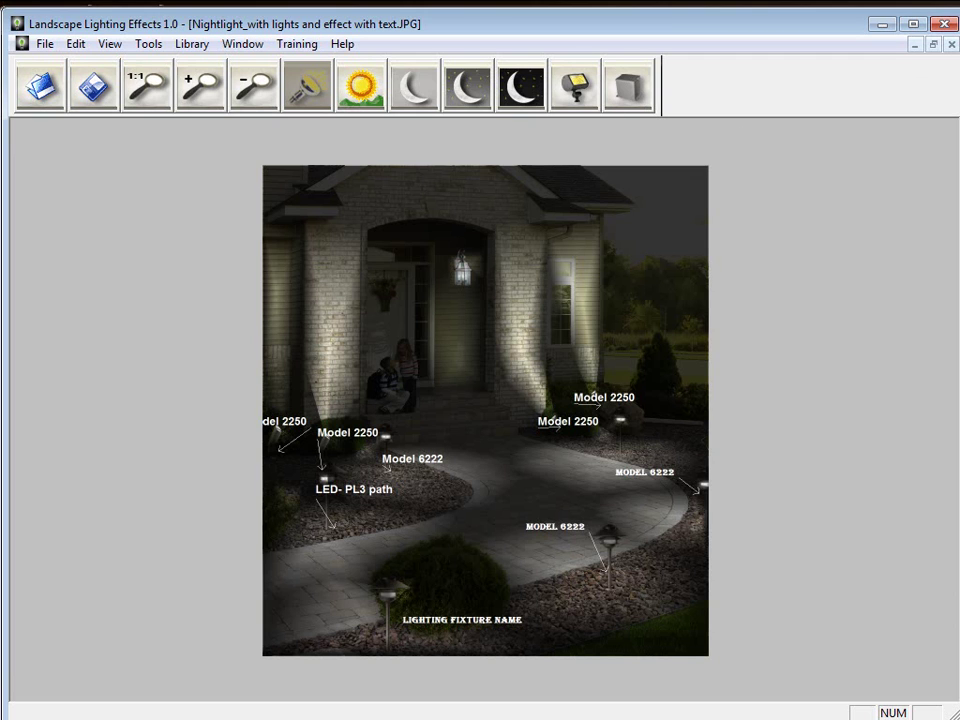
Minimize the Landscape Lighting Effects window that shows the annotated night-light photo.
{"action": "left_click", "coordinate": [881, 25]}
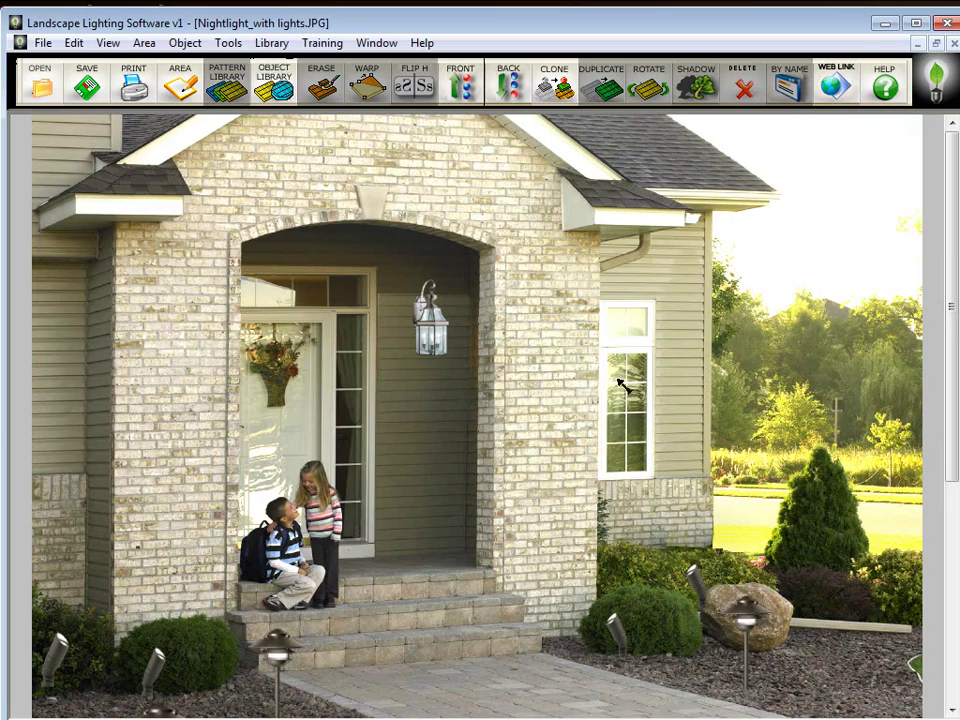
Close the daytime house photo and open the JPEG Nightlight_with lights and effect.JPG from Samples.
{"action": "left_click_drag", "start_coordinate": [951, 354], "coordinate": [945, 422]}
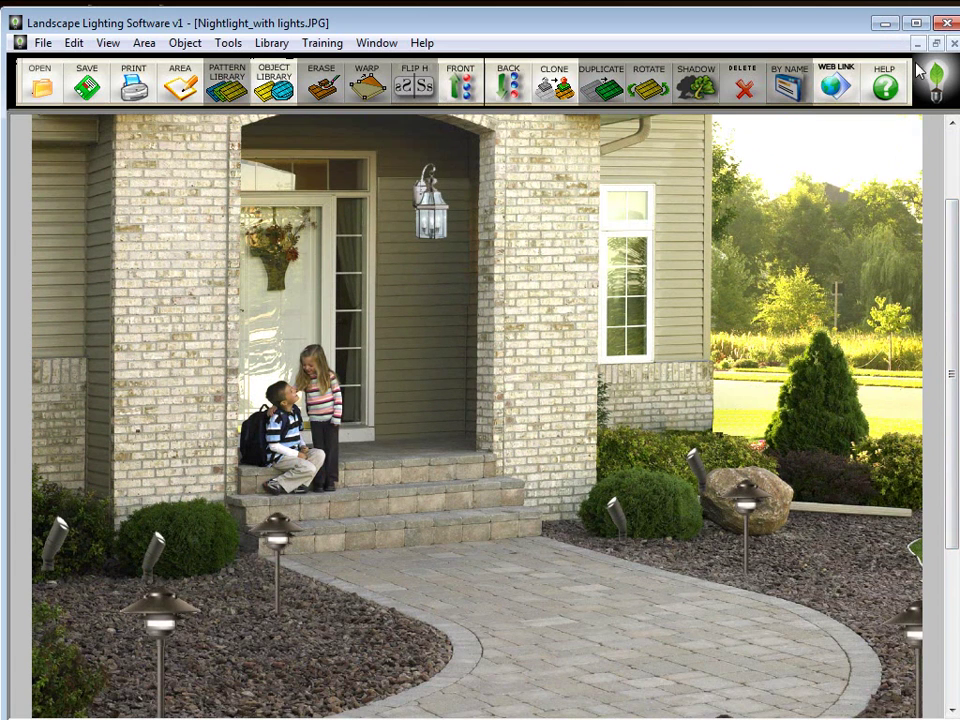
{"action": "left_click", "coordinate": [954, 44]}
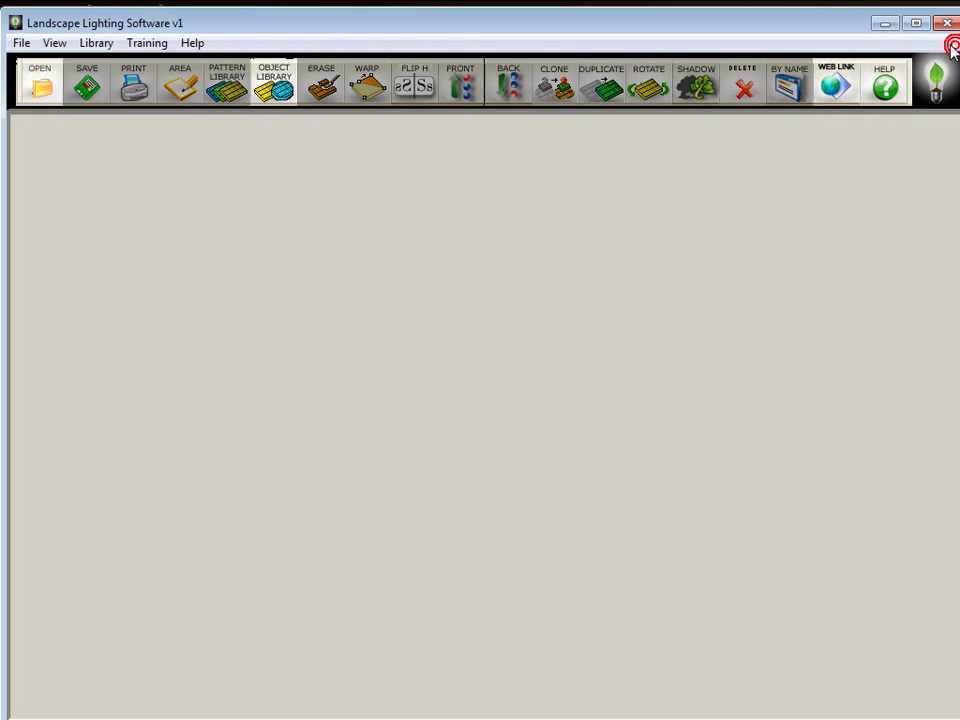
{"action": "left_click", "coordinate": [26, 84]}
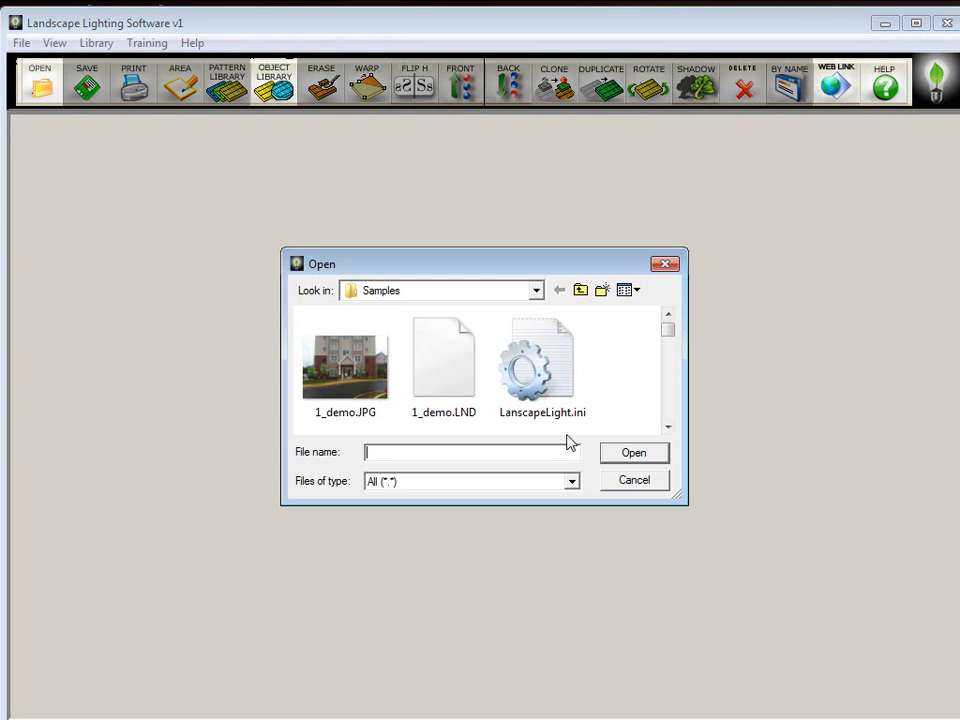
{"action": "left_click", "coordinate": [512, 481]}
{"action": "left_click", "coordinate": [484, 550]}
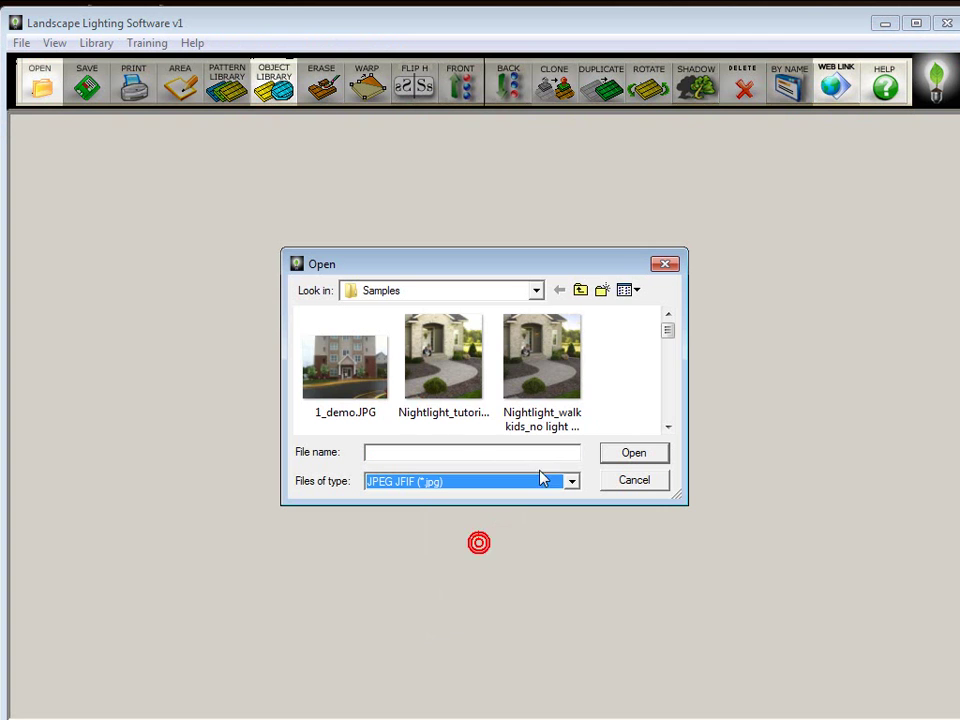
{"action": "left_click_drag", "start_coordinate": [675, 340], "coordinate": [671, 356]}
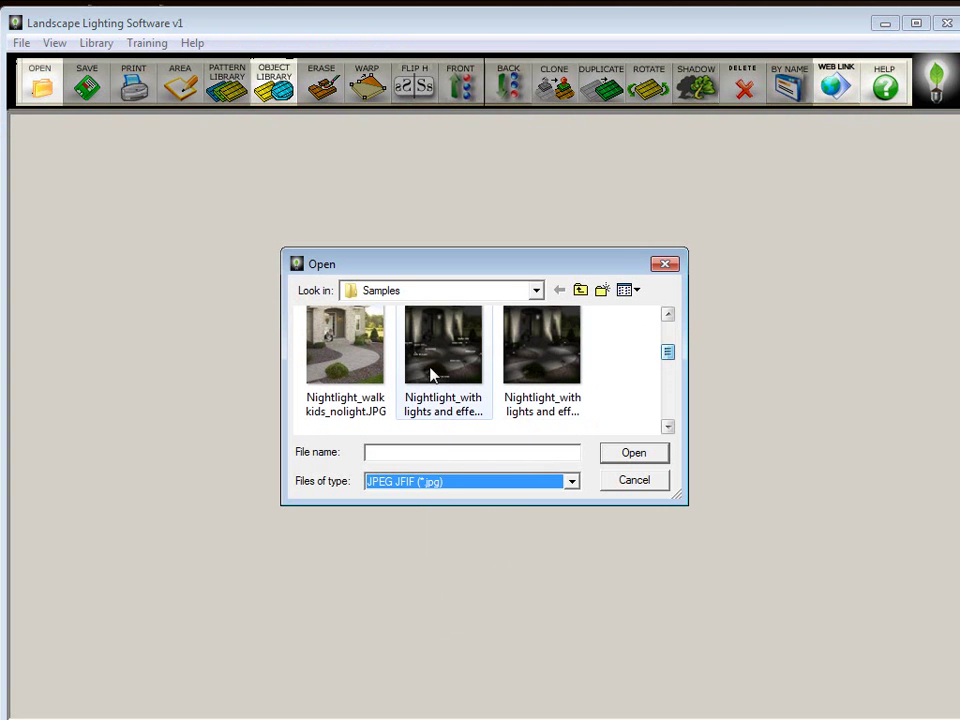
{"action": "double_click", "coordinate": [546, 362]}
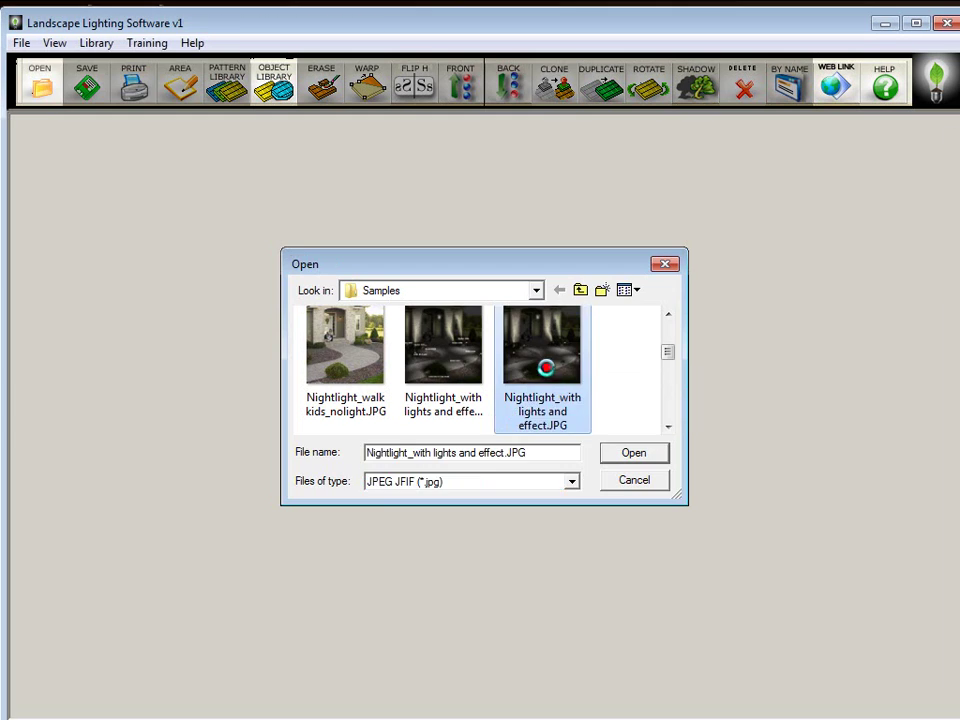
{"action": "mouse_move", "coordinate": [954, 396]}
{"action": "left_mouse_down"}
{"action": "mouse_move", "coordinate": [951, 616]}
{"action": "mouse_move", "coordinate": [951, 410]}
{"action": "left_mouse_up"}
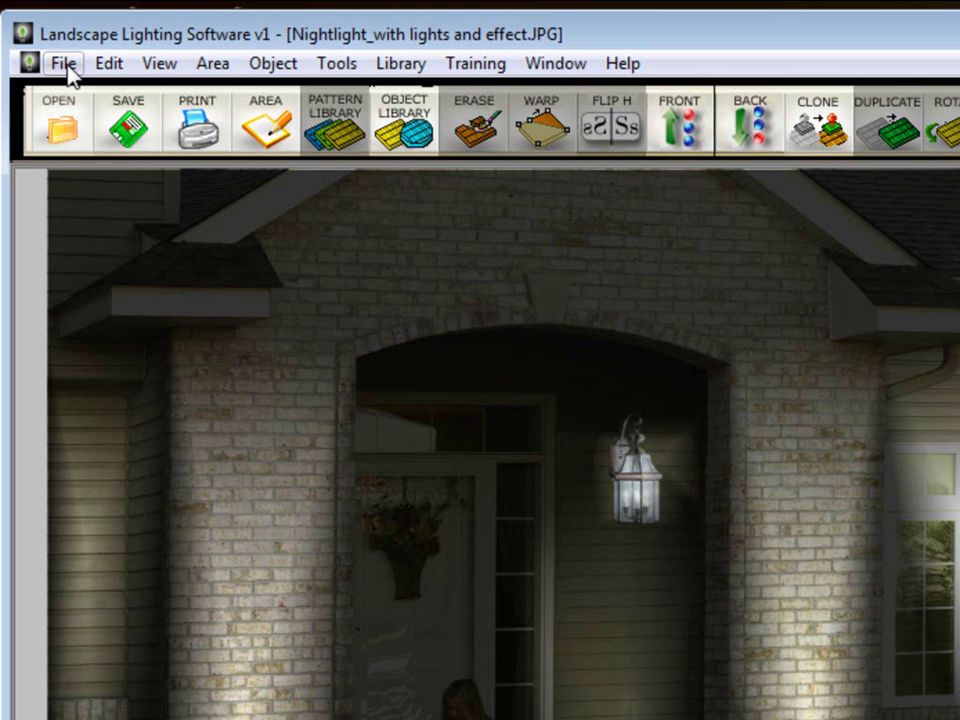
Import Nightlight_tutorial1.JPG as an object, accepting the automatic bitmap reduction.
{"action": "left_click", "coordinate": [45, 44]}
{"action": "left_click", "coordinate": [227, 414]}
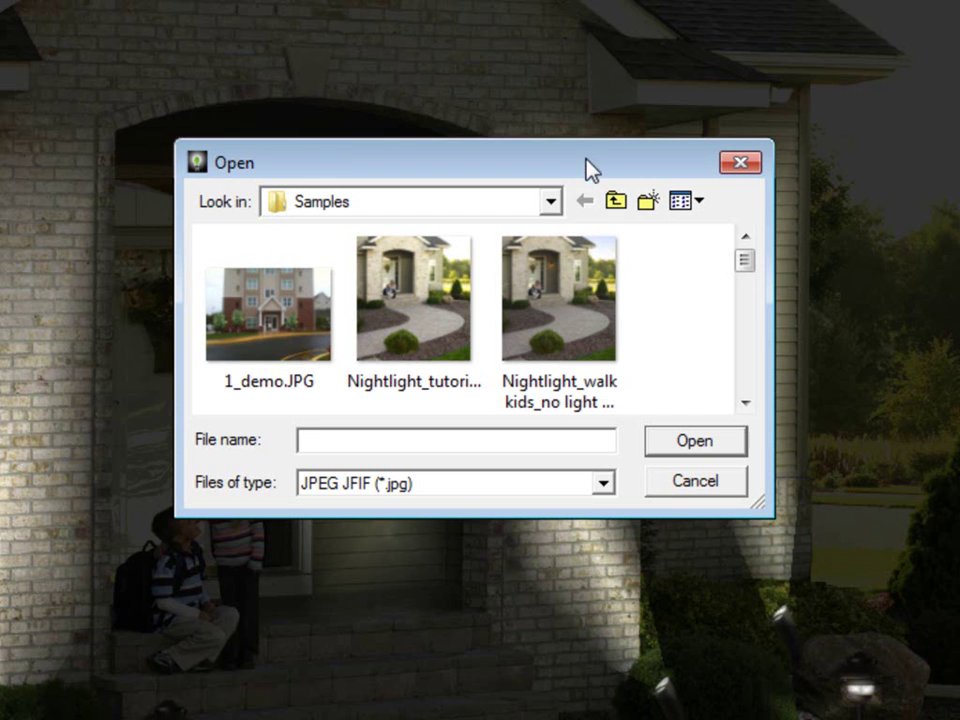
{"action": "left_click", "coordinate": [429, 347]}
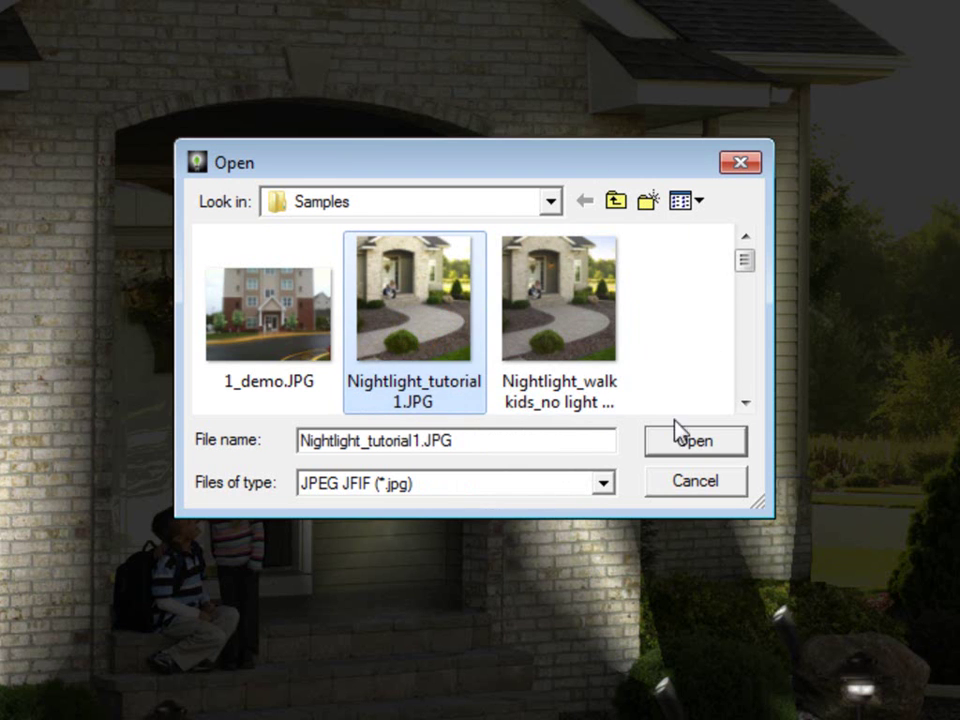
{"action": "left_click", "coordinate": [713, 448]}
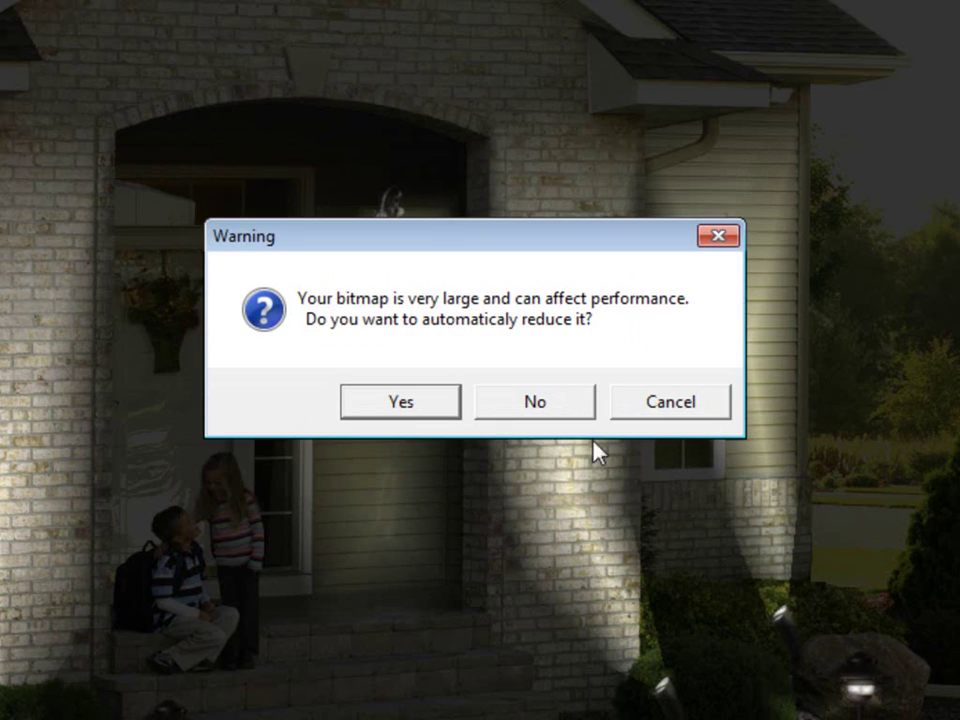
{"action": "left_click", "coordinate": [418, 412]}
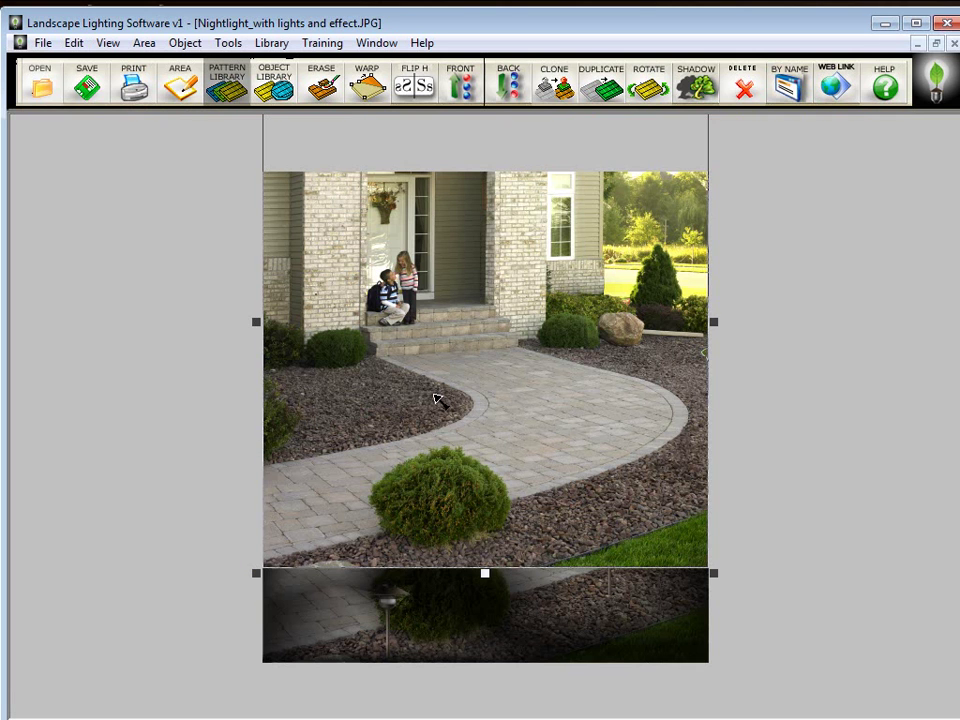
Shrink the imported daytime photo and settle it in the top-right corner.
{"action": "left_click_drag", "start_coordinate": [420, 414], "coordinate": [452, 448]}
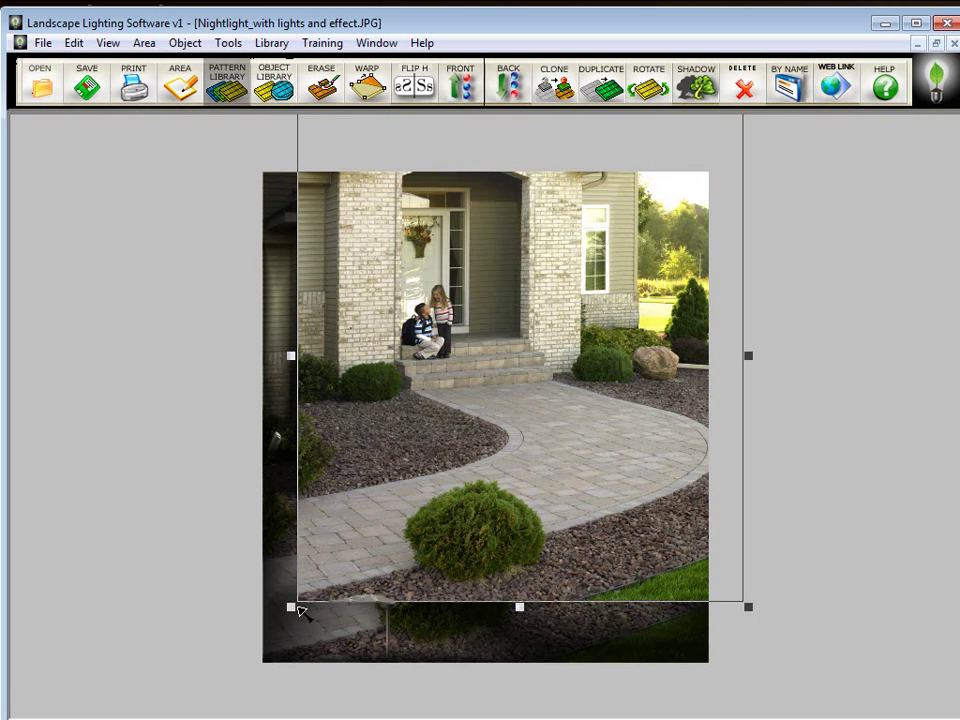
{"action": "left_click_drag", "start_coordinate": [291, 606], "coordinate": [571, 297]}
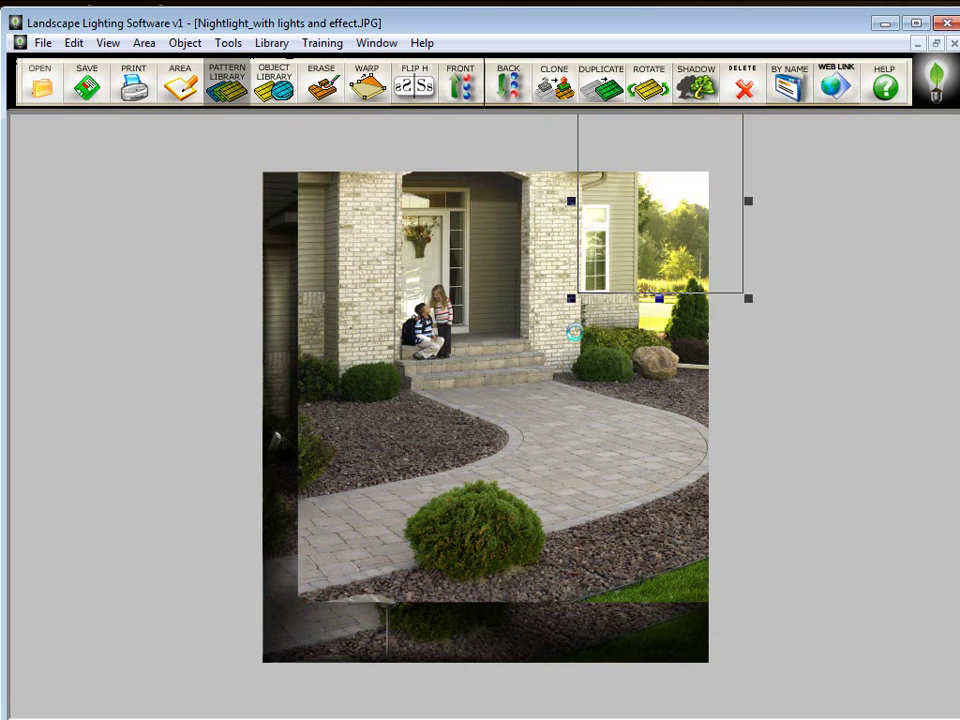
{"action": "left_click_drag", "start_coordinate": [645, 230], "coordinate": [606, 289]}
{"action": "left_click", "coordinate": [813, 362]}
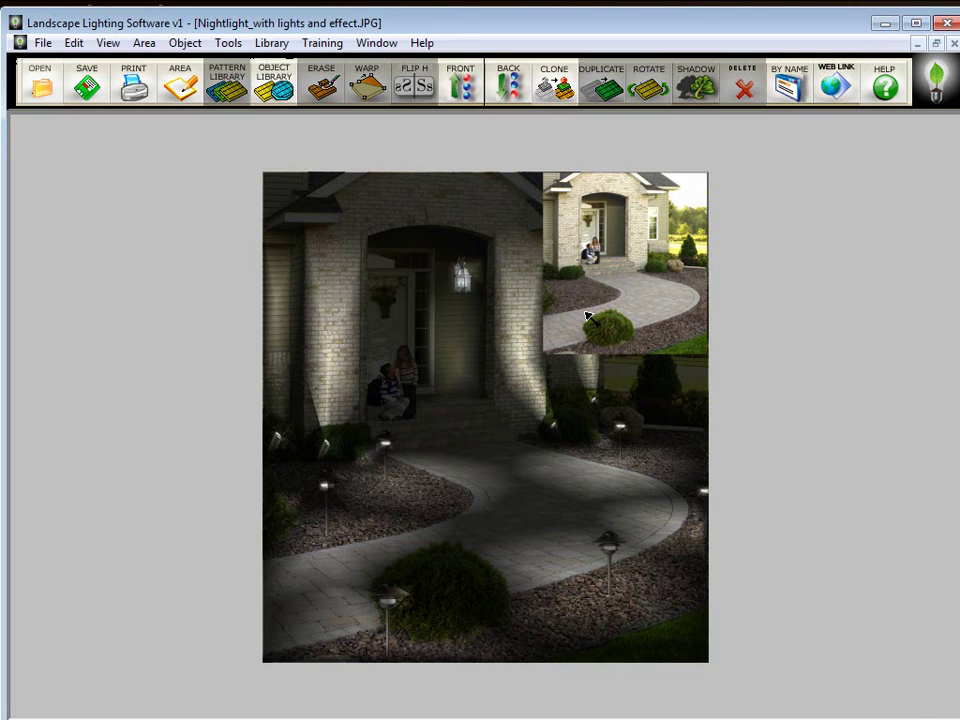
{"action": "left_click", "coordinate": [46, 44]}
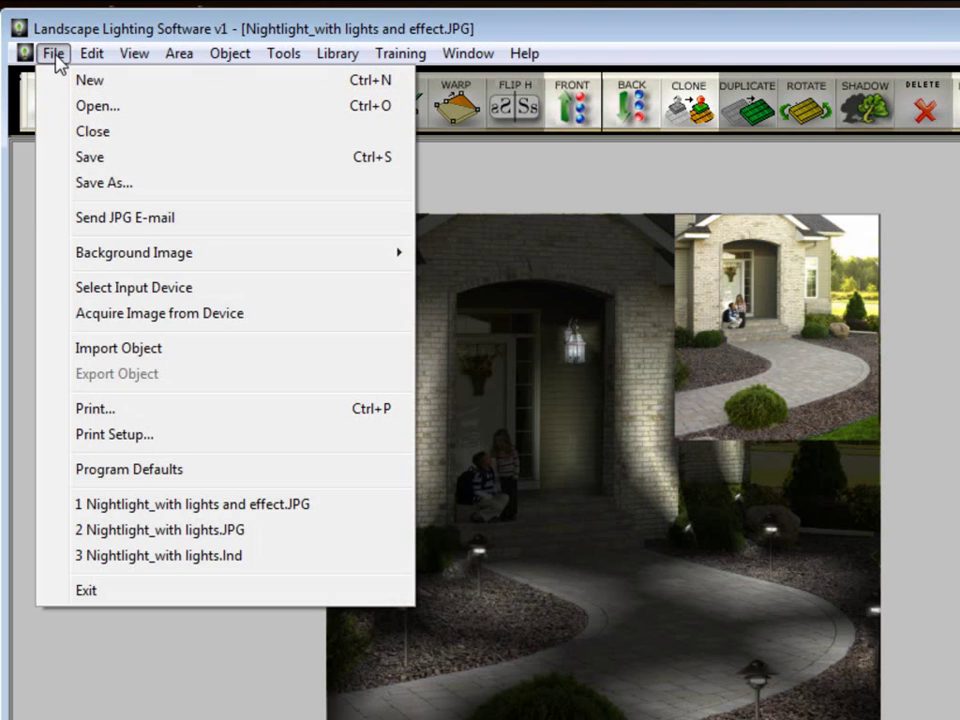
{"action": "mouse_move", "coordinate": [148, 210]}
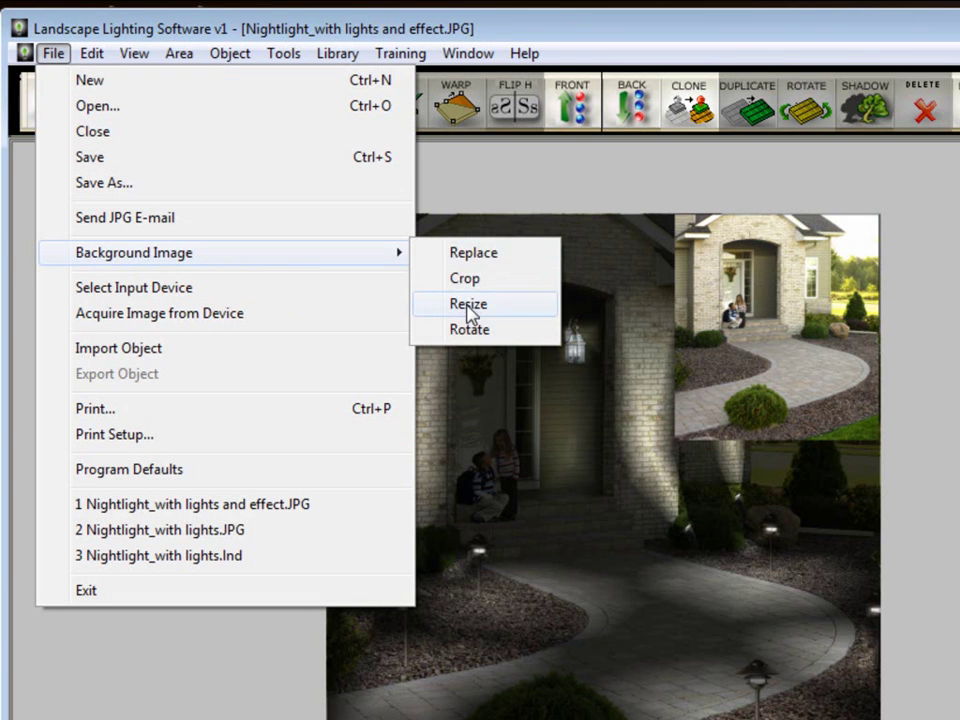
{"action": "left_click", "coordinate": [469, 308]}
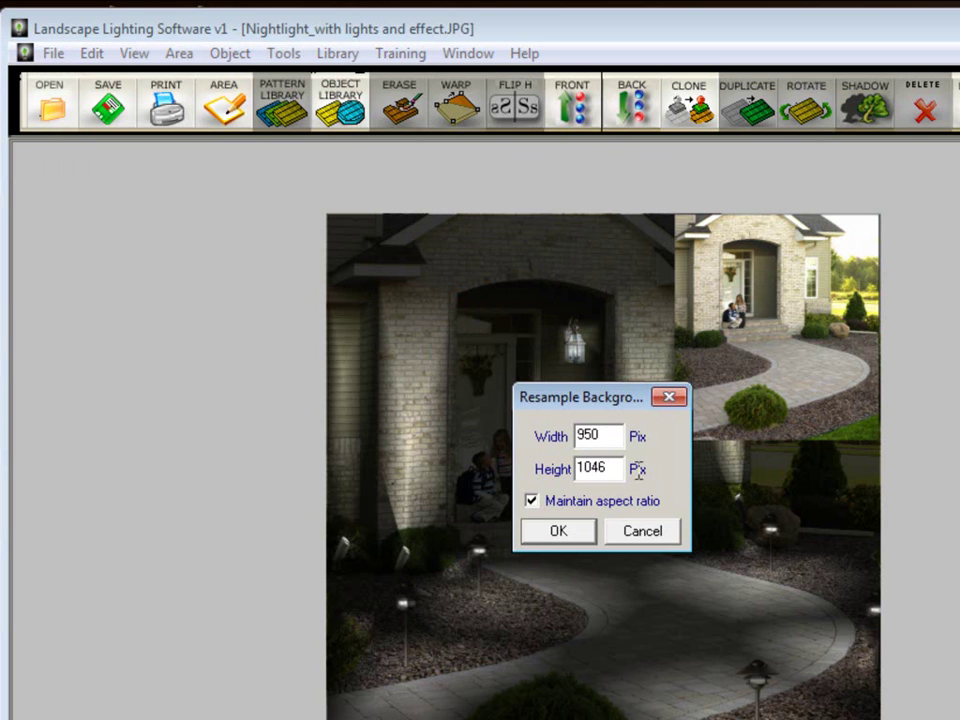
{"action": "left_click", "coordinate": [592, 535]}
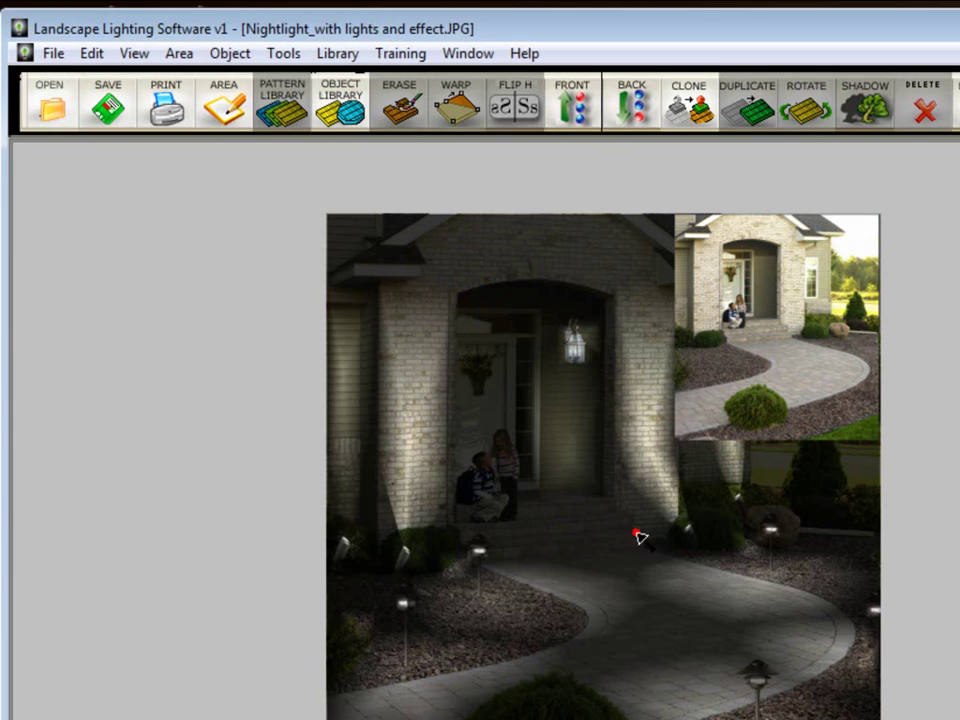
Create a new blank Untitled canvas resampled to 1900 × 1046 pixels.
{"action": "left_click", "coordinate": [49, 52]}
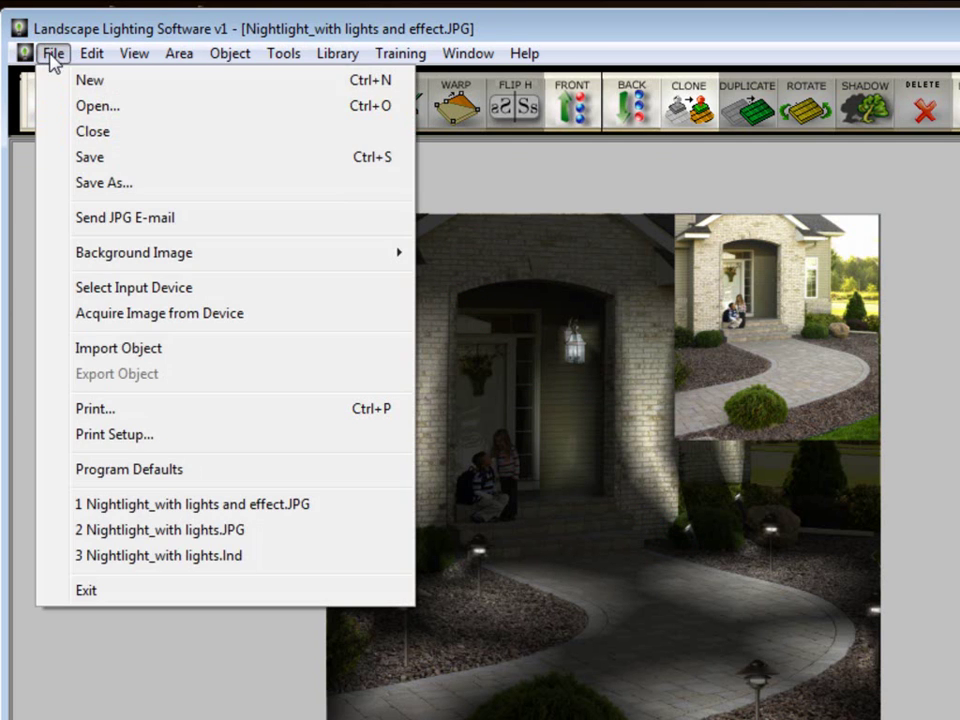
{"action": "left_click", "coordinate": [90, 80]}
{"action": "left_click_drag", "start_coordinate": [609, 437], "coordinate": [529, 426]}
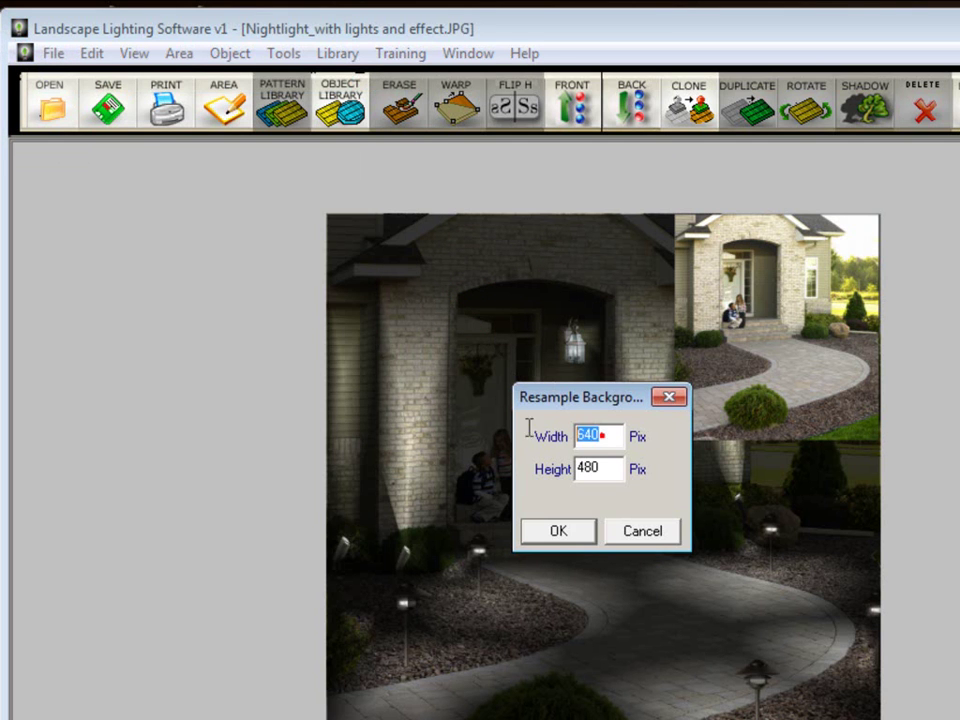
{"action": "type", "text": "1900"}
{"action": "left_click_drag", "start_coordinate": [613, 467], "coordinate": [459, 467]}
{"action": "type", "text": "1046"}
{"action": "left_click", "coordinate": [556, 531]}
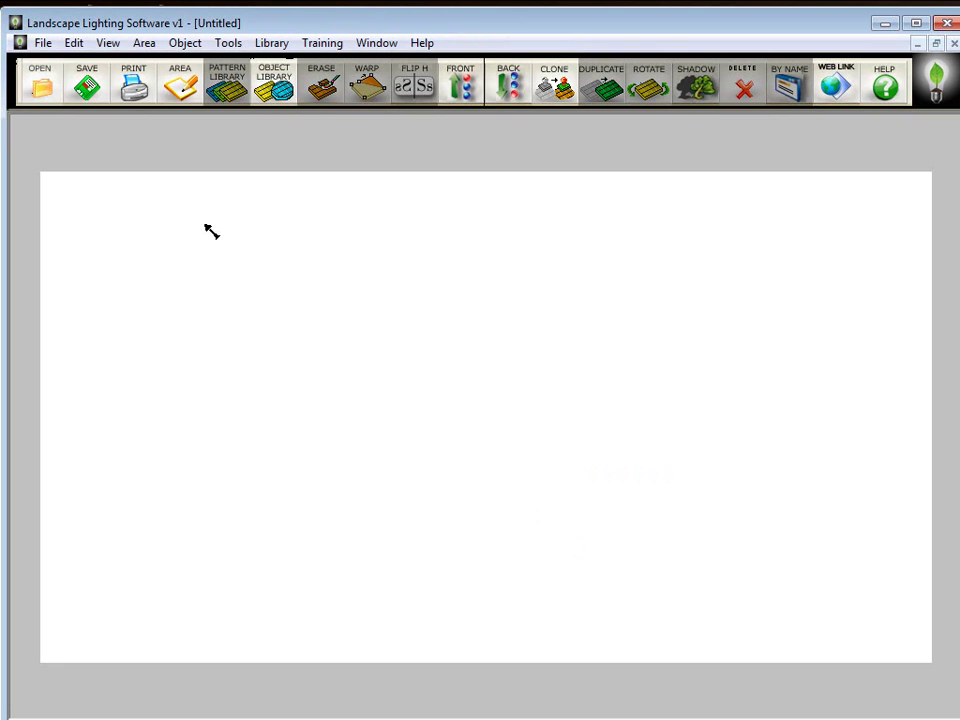
Import the daytime house photo as an object and move it to the canvas's left side.
{"action": "left_click", "coordinate": [43, 43]}
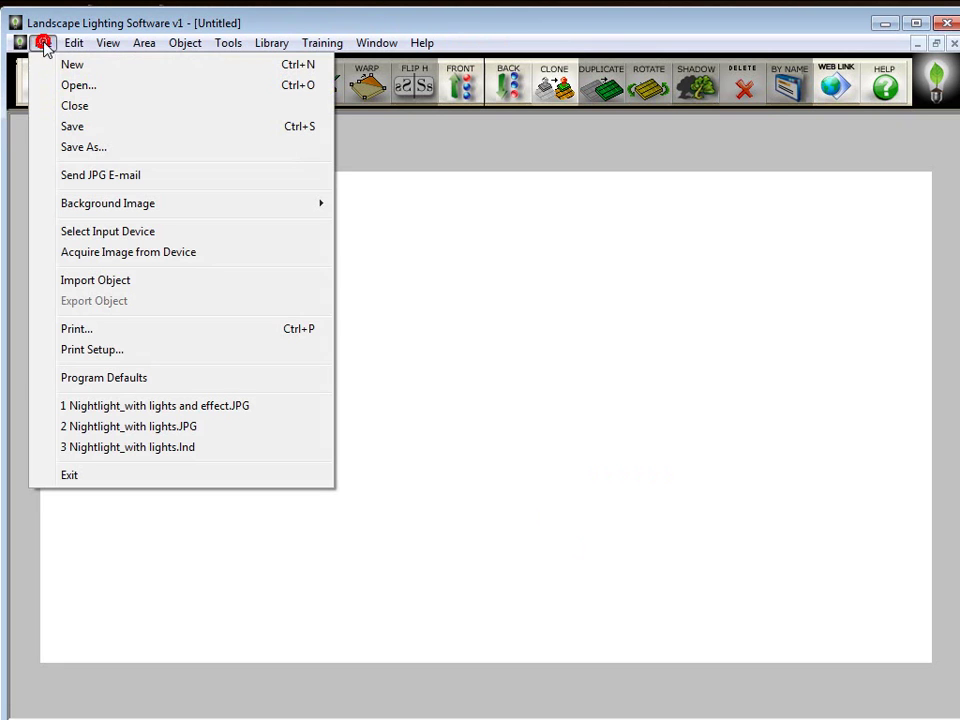
{"action": "left_click", "coordinate": [118, 280]}
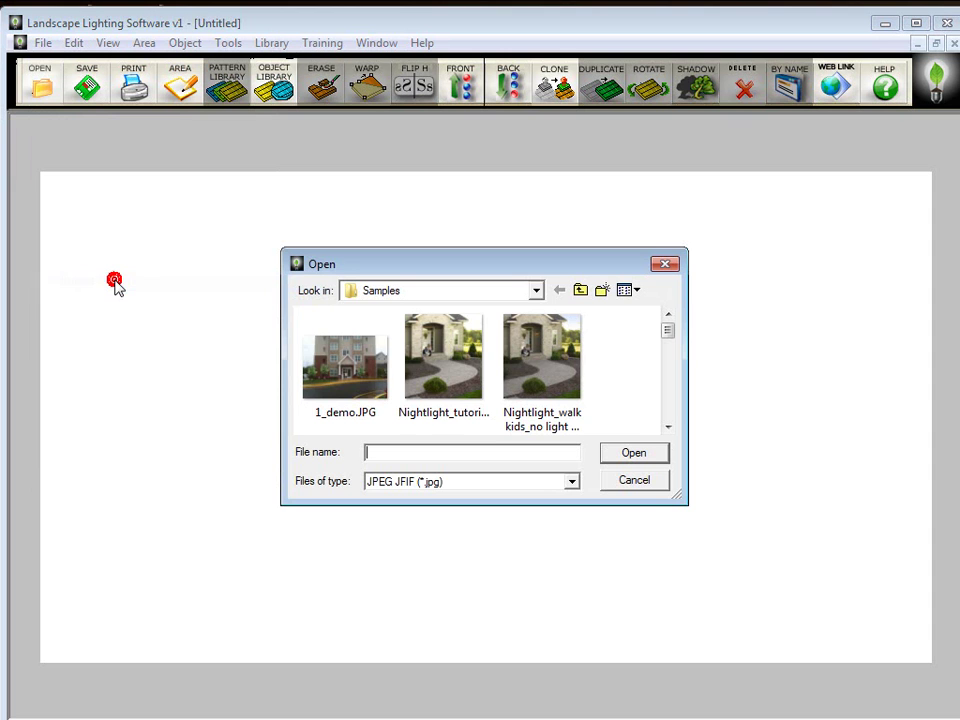
{"action": "double_click", "coordinate": [457, 372]}
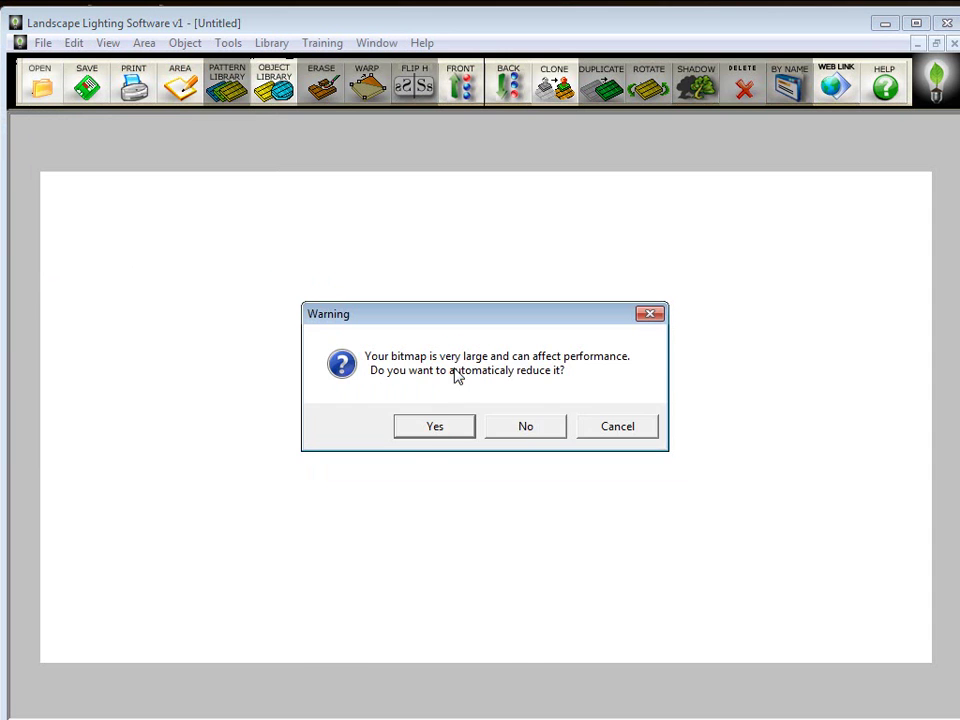
{"action": "left_click", "coordinate": [443, 425]}
{"action": "left_click_drag", "start_coordinate": [520, 445], "coordinate": [306, 450]}
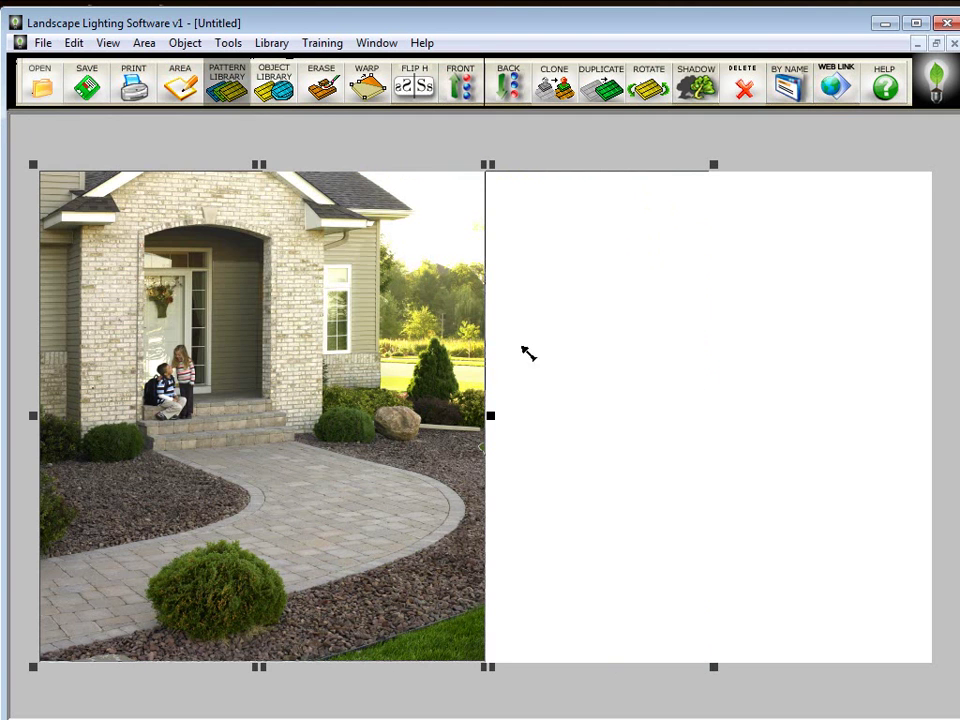
Import the night-lit photo with lights and effect beside it, then open the Window document list.
{"action": "left_click", "coordinate": [43, 43]}
{"action": "left_click", "coordinate": [125, 282]}
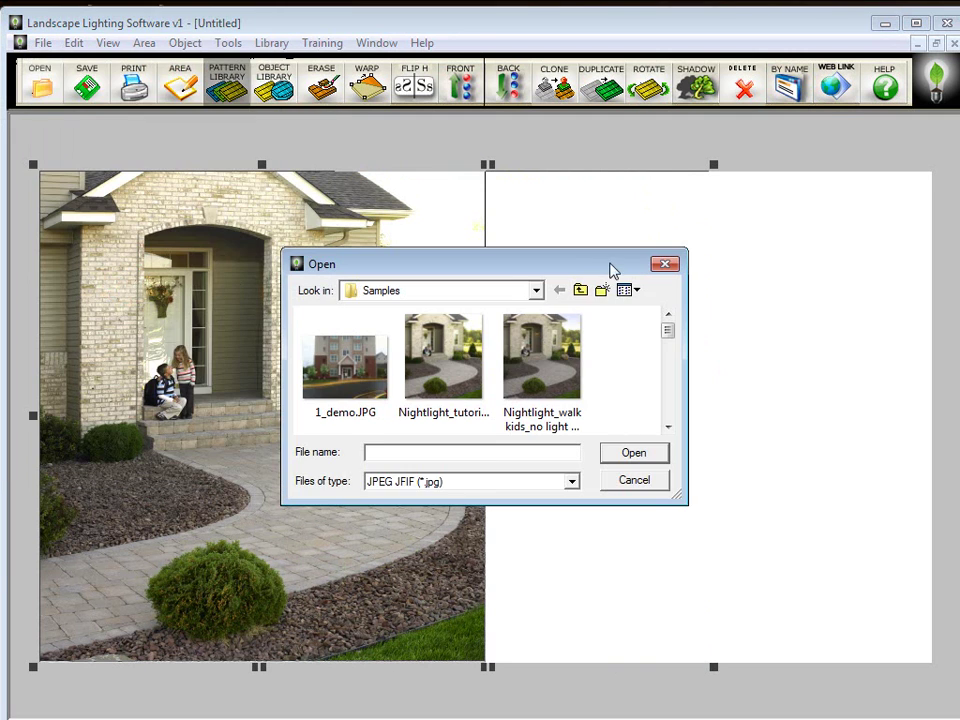
{"action": "left_click", "coordinate": [667, 428]}
{"action": "left_click", "coordinate": [667, 430]}
{"action": "double_click", "coordinate": [542, 397]}
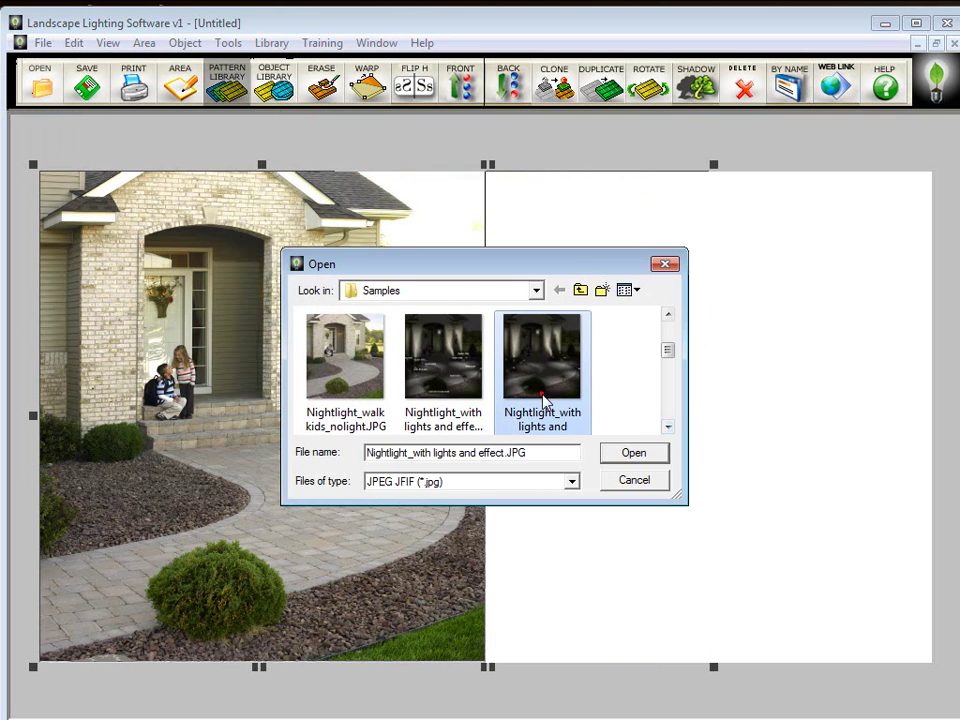
{"action": "left_click", "coordinate": [461, 425]}
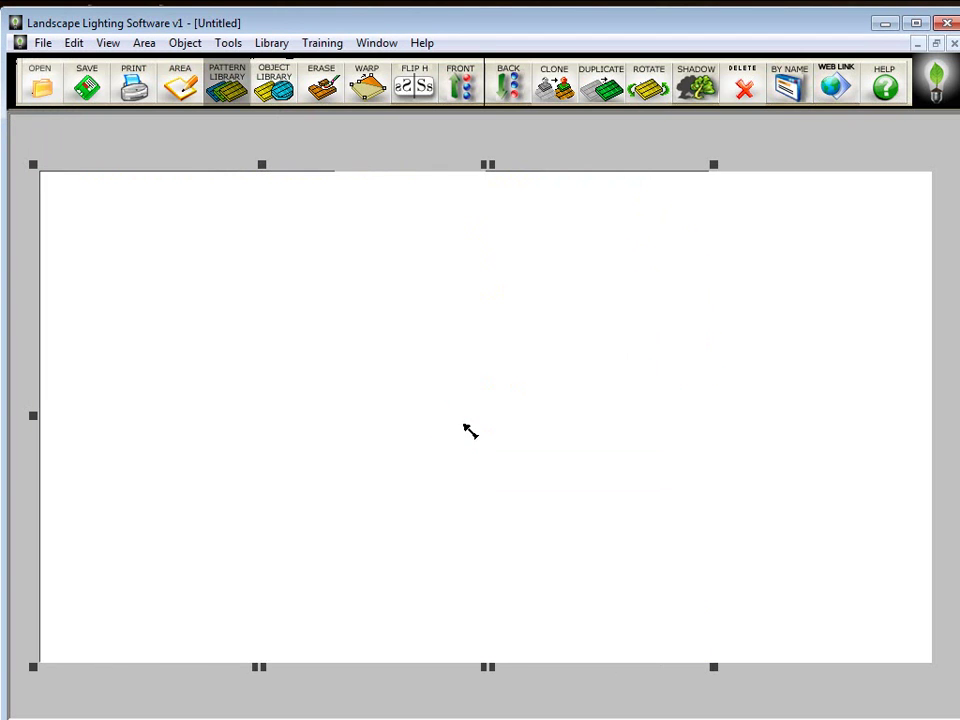
{"action": "left_click", "coordinate": [413, 394]}
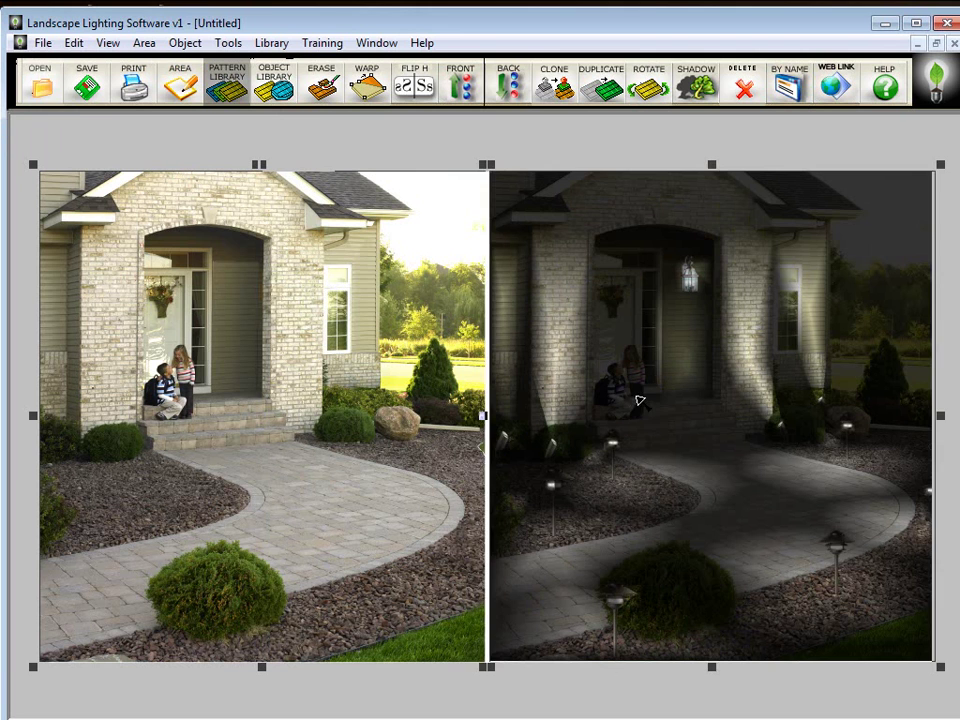
{"action": "left_click", "coordinate": [639, 399]}
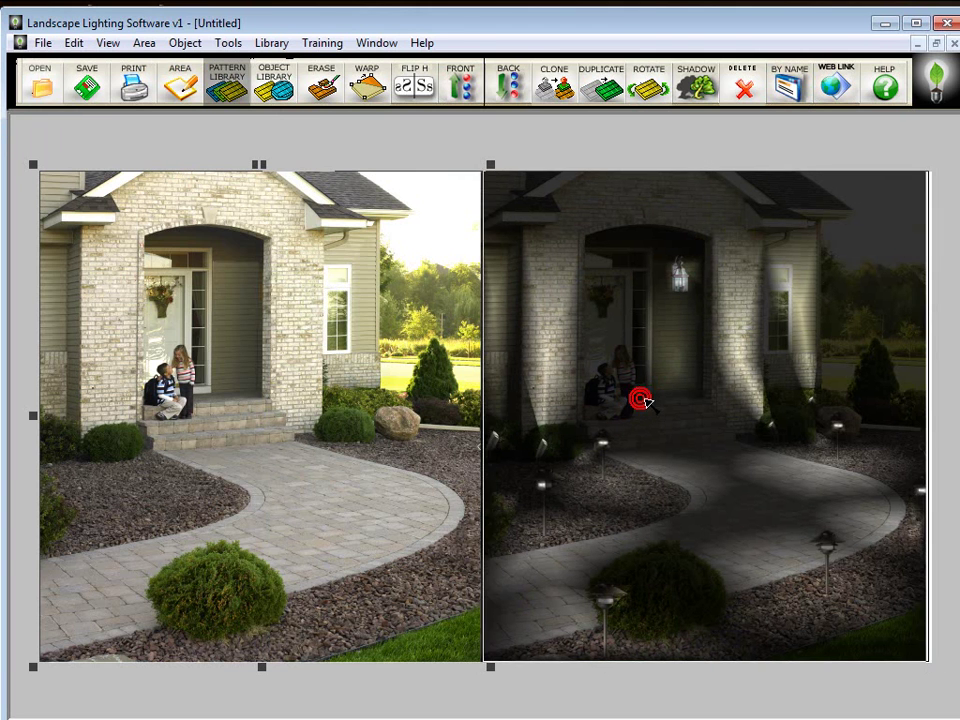
{"action": "left_click", "coordinate": [394, 192]}
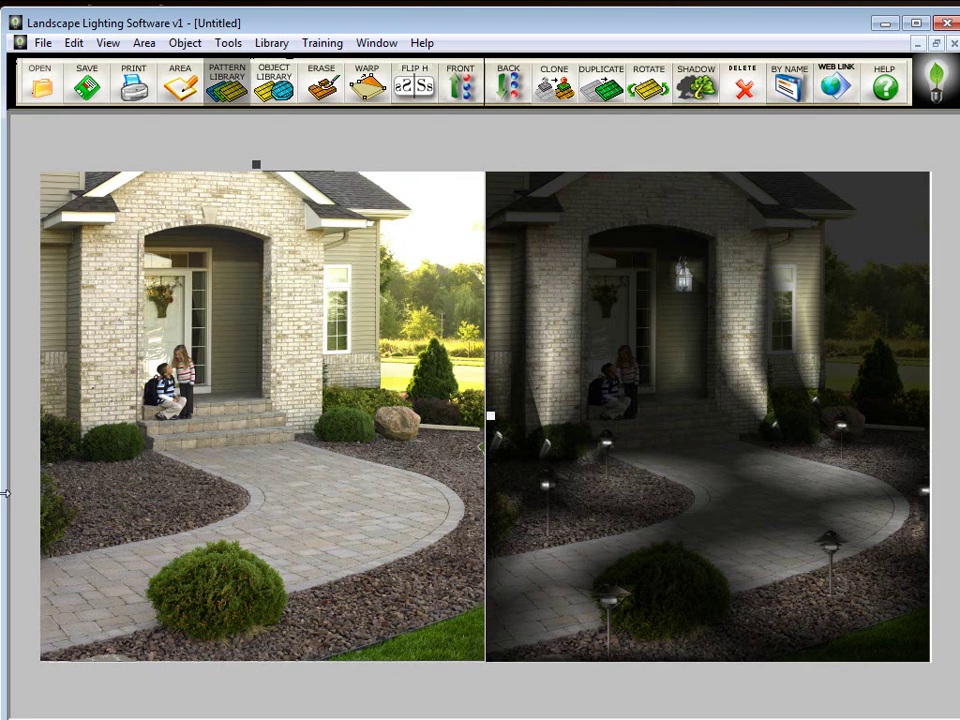
{"action": "left_click", "coordinate": [362, 42]}
On Nightlight_with lights and effect.JPG, add a text label with the pasted company name and phone.
{"action": "left_click", "coordinate": [435, 135]}
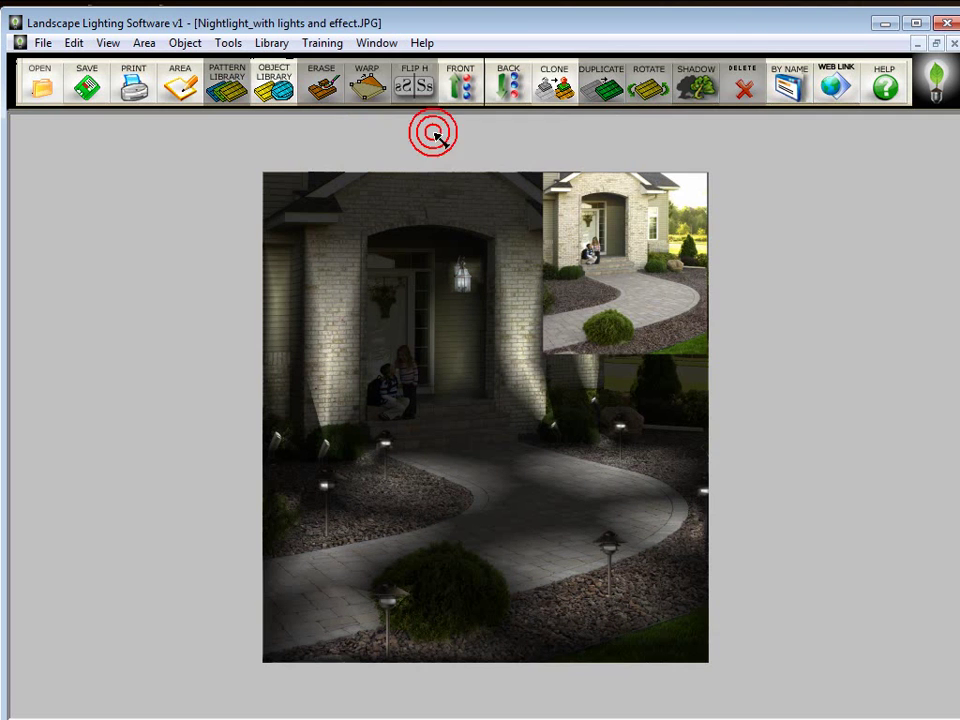
{"action": "left_click", "coordinate": [634, 253]}
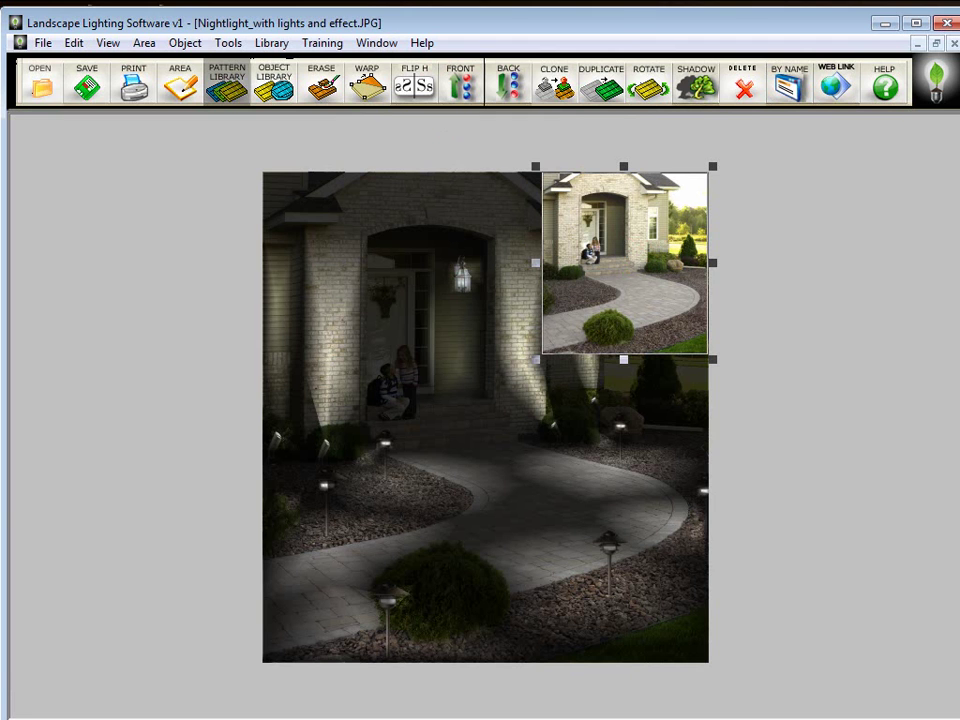
{"action": "left_click", "coordinate": [228, 43]}
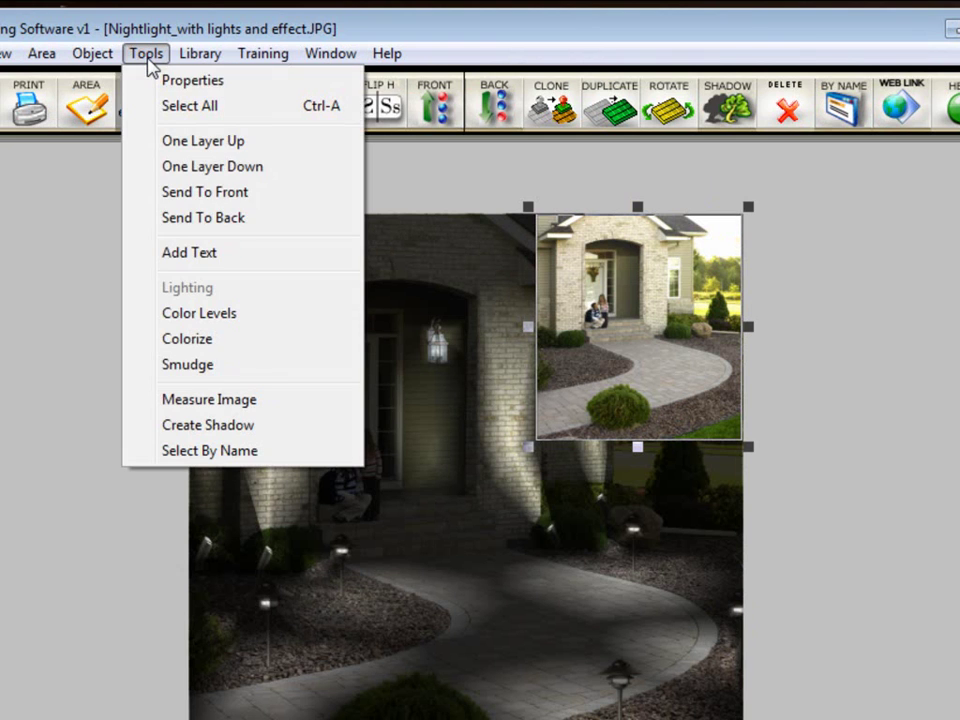
{"action": "left_click", "coordinate": [228, 256]}
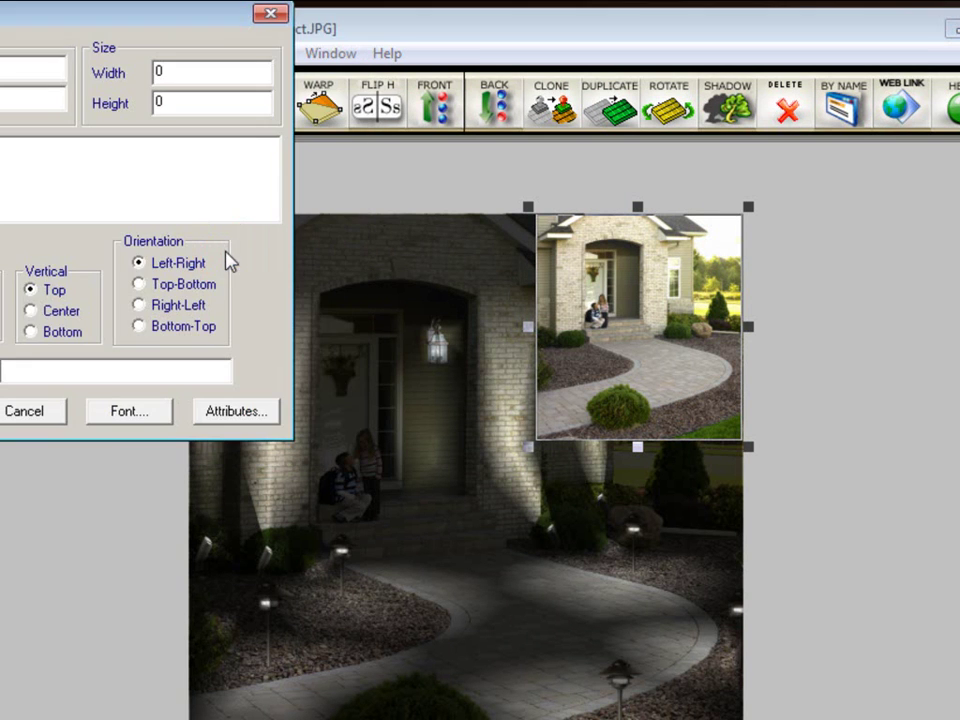
{"action": "left_click_drag", "start_coordinate": [10, 14], "coordinate": [279, 199]}
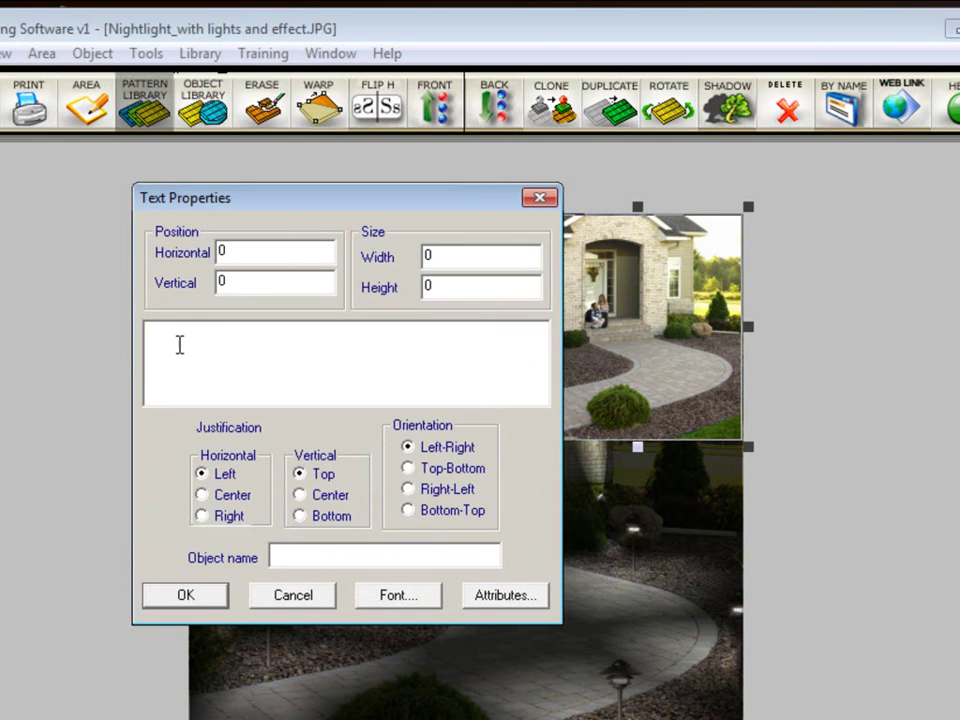
{"action": "left_click", "coordinate": [177, 341]}
{"action": "key", "text": "ctrl+v"}
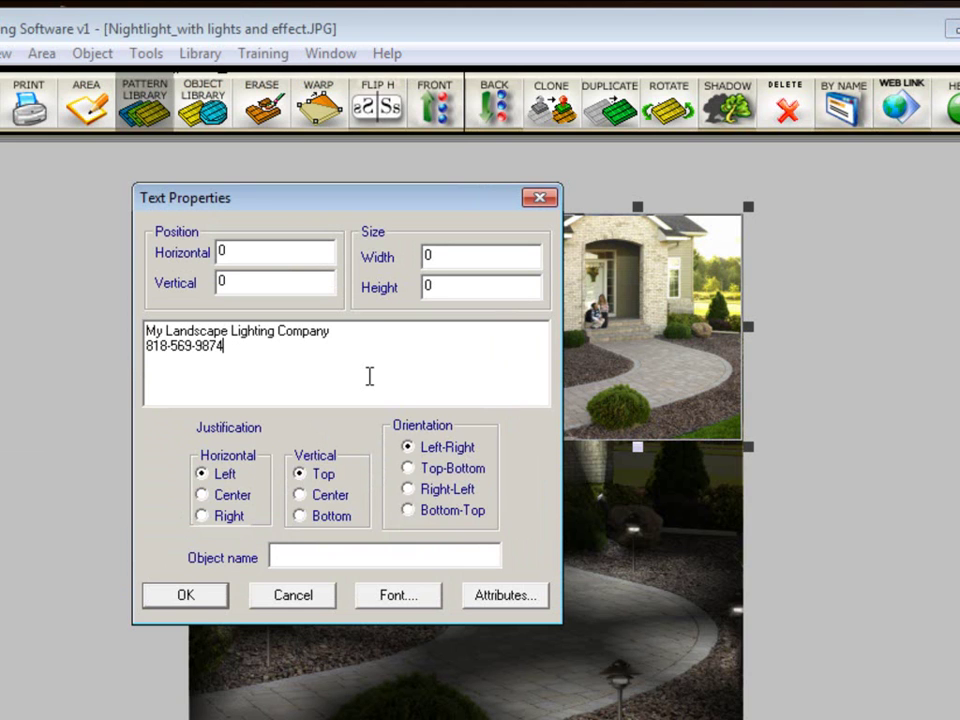
Format the label as white Algerian Bold 20 and place it on the photo.
{"action": "left_click", "coordinate": [412, 597]}
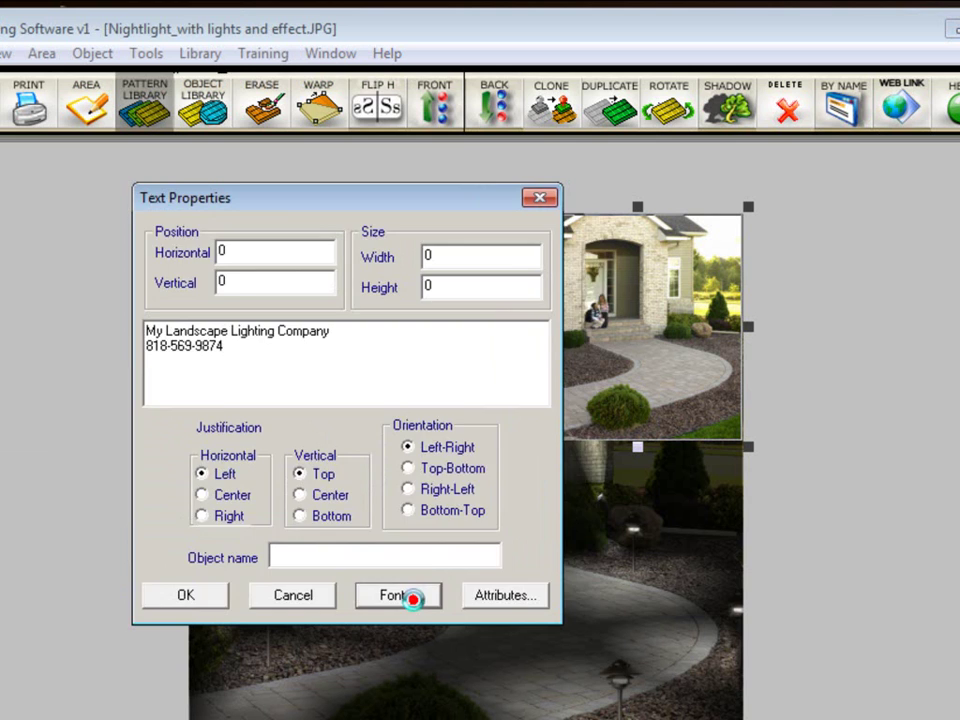
{"action": "left_click", "coordinate": [252, 518]}
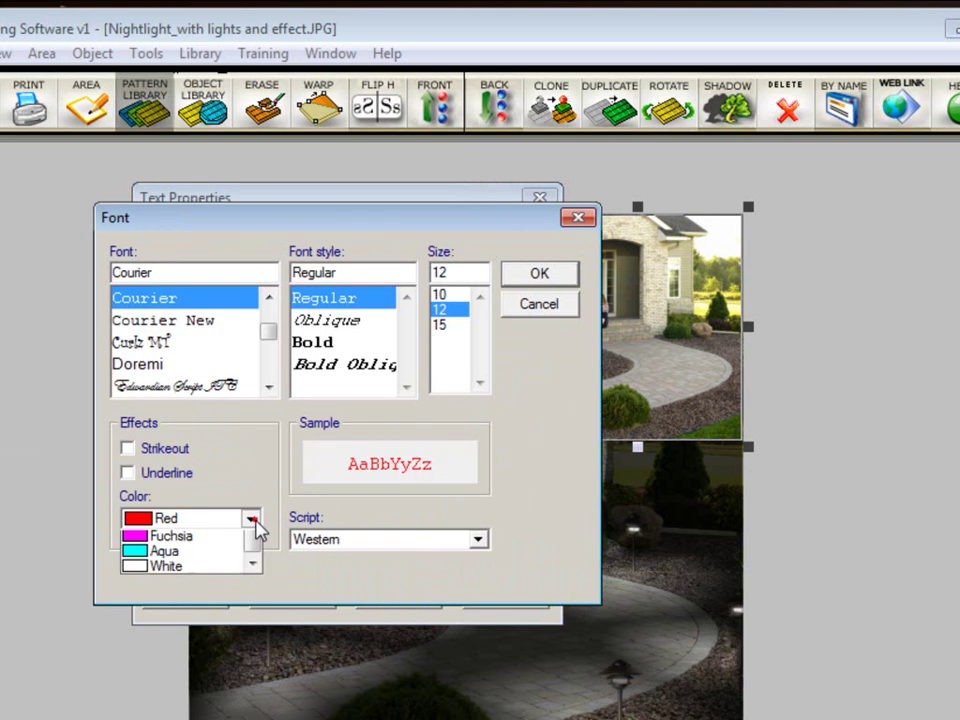
{"action": "left_click", "coordinate": [240, 626]}
{"action": "left_click", "coordinate": [250, 518]}
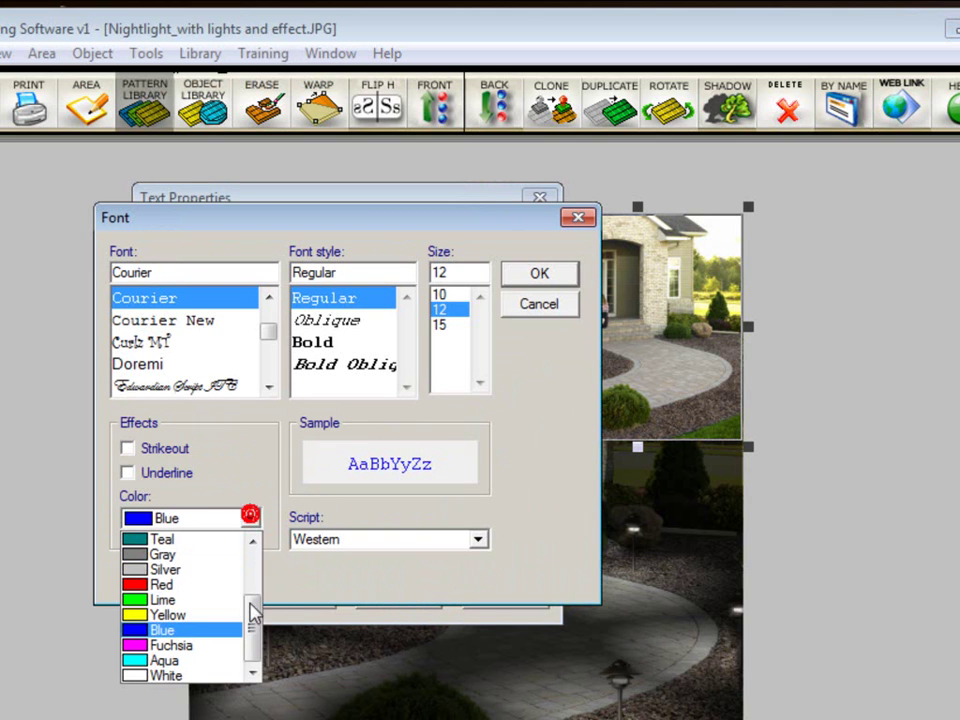
{"action": "left_click", "coordinate": [140, 675]}
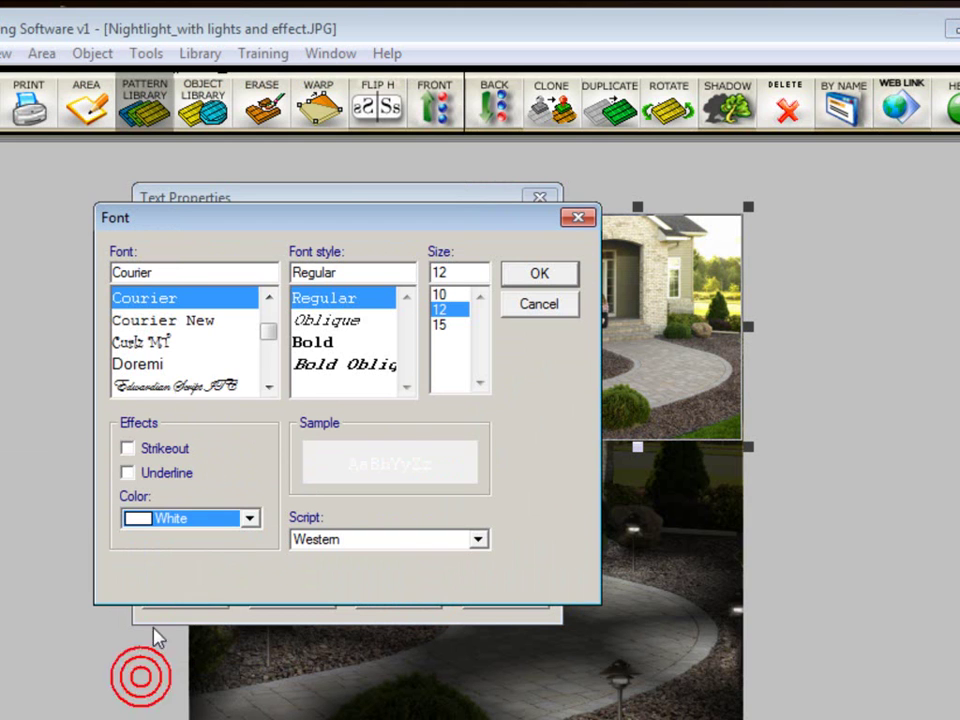
{"action": "scroll", "coordinate": [231, 326], "scroll_direction": "up", "scroll_amount": 5}
{"action": "left_click", "coordinate": [269, 319]}
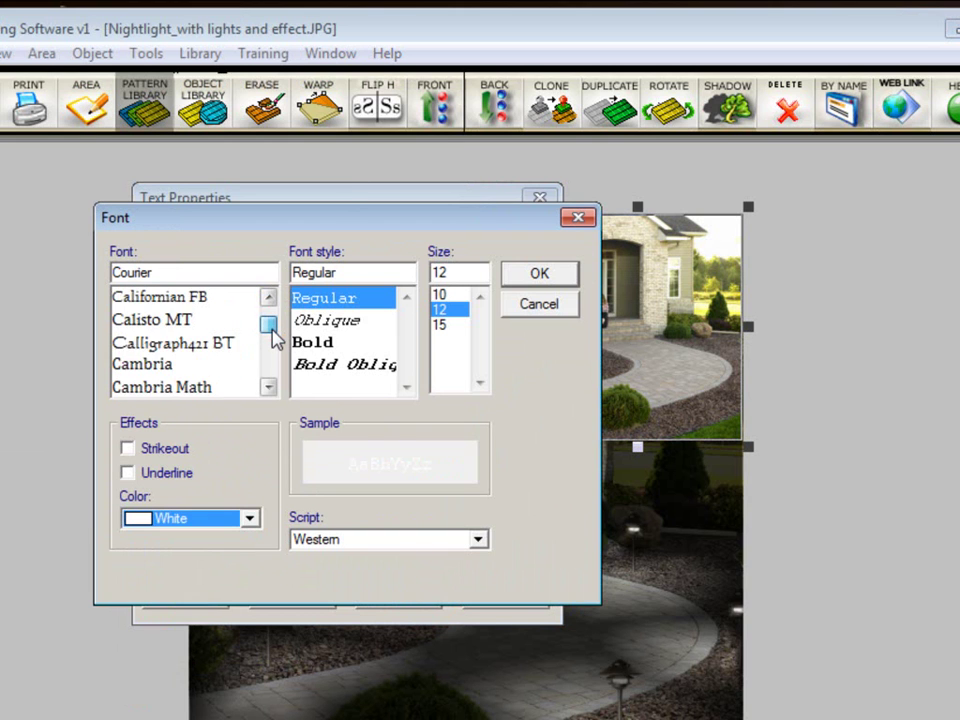
{"action": "scroll", "coordinate": [276, 337], "scroll_direction": "up", "scroll_amount": 4}
{"action": "left_click_drag", "start_coordinate": [275, 331], "coordinate": [275, 326]}
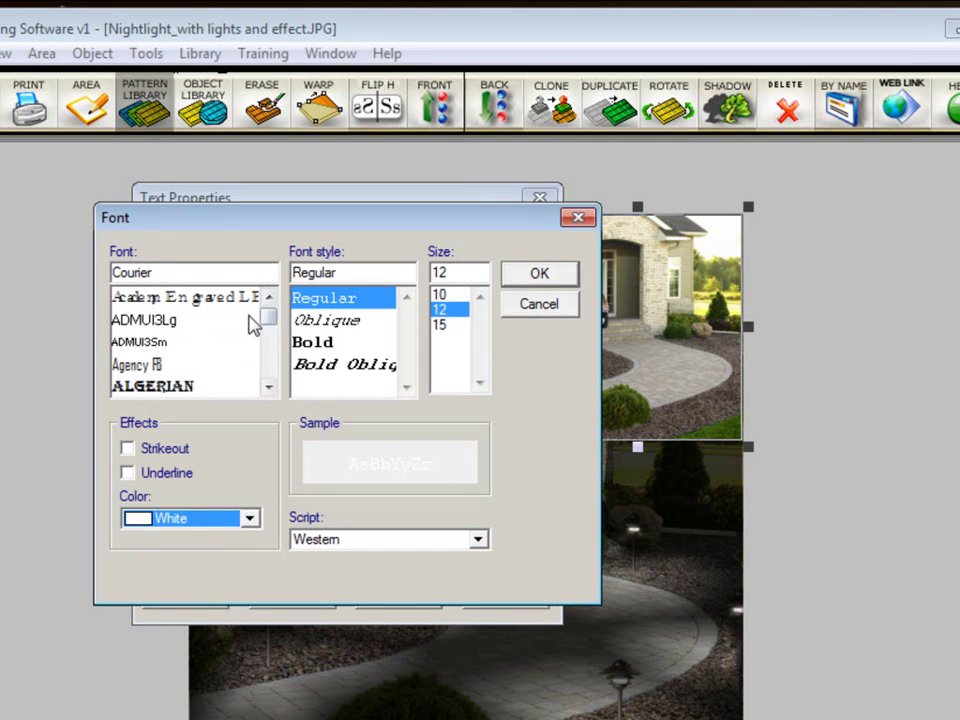
{"action": "left_click", "coordinate": [192, 388]}
{"action": "left_click", "coordinate": [302, 340]}
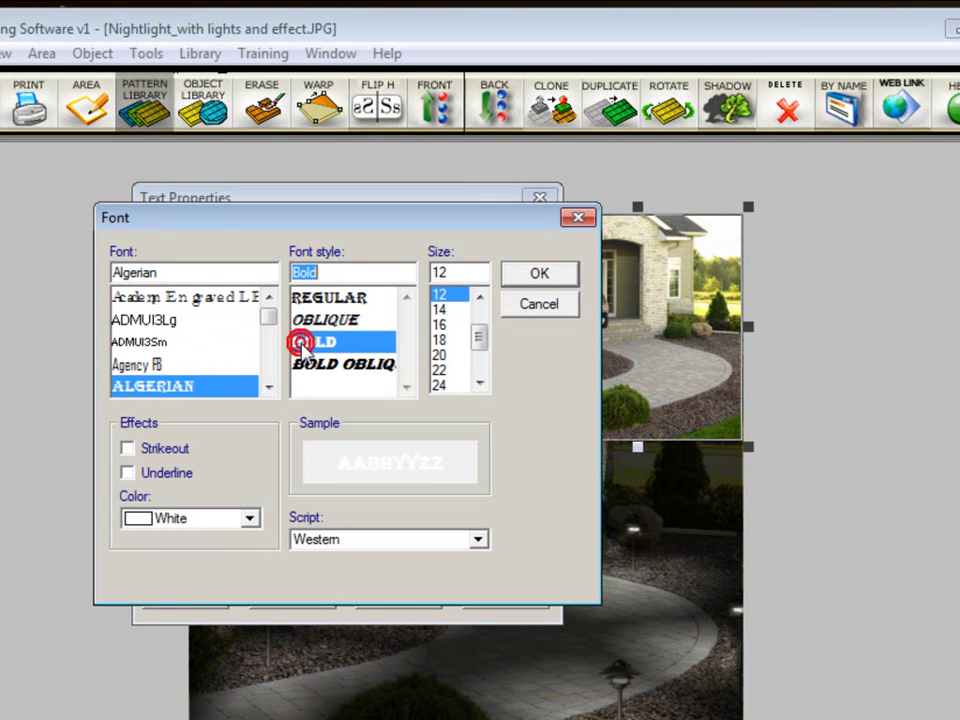
{"action": "left_click", "coordinate": [437, 354]}
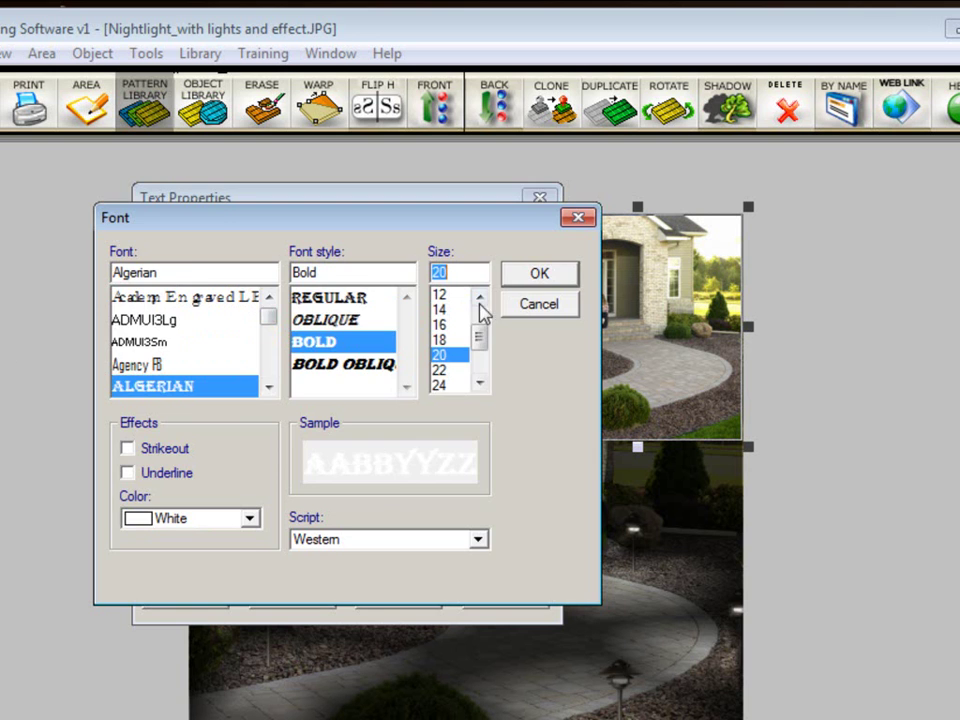
{"action": "left_click", "coordinate": [539, 280]}
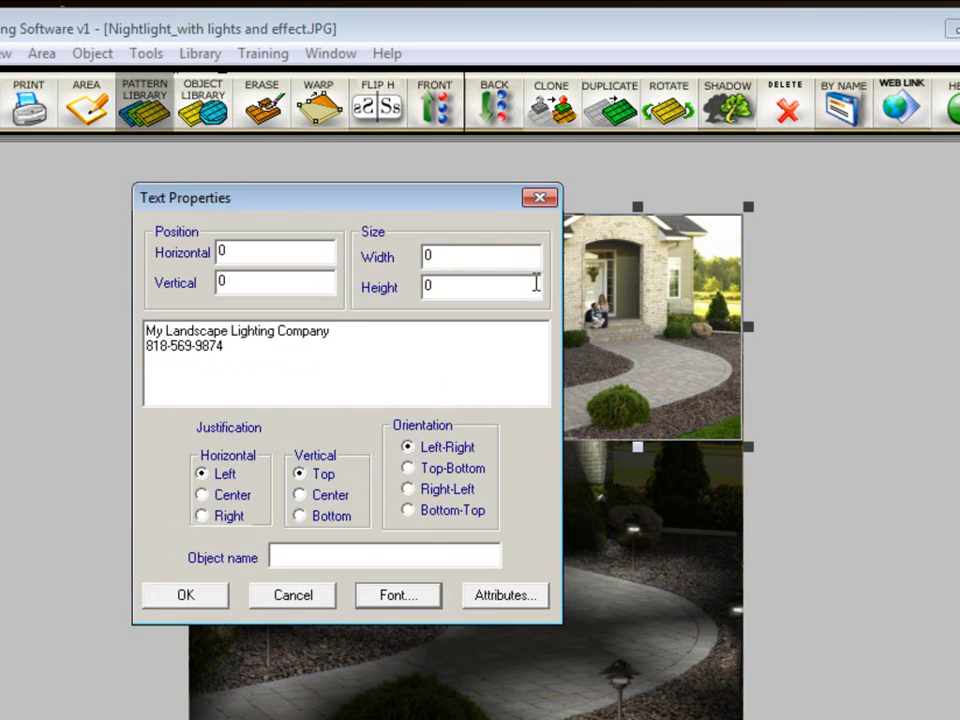
{"action": "left_click", "coordinate": [172, 602]}
Move the company caption to the top-left and enlarge its box so the phone line shows.
{"action": "left_click_drag", "start_coordinate": [381, 516], "coordinate": [324, 246]}
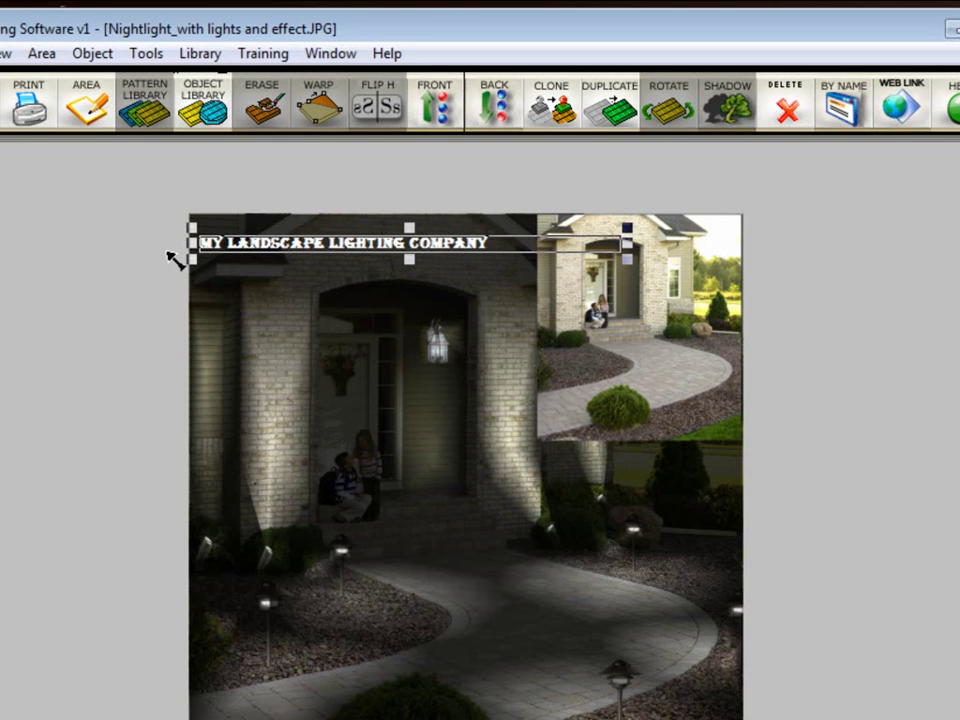
{"action": "left_click_drag", "start_coordinate": [409, 259], "coordinate": [409, 293]}
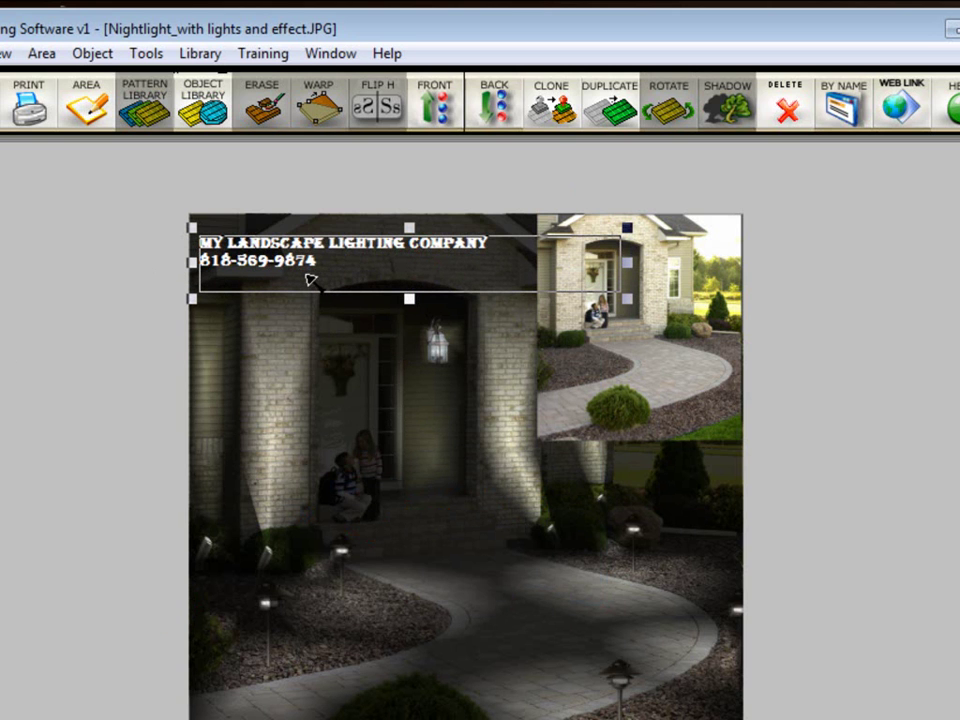
{"action": "left_click", "coordinate": [351, 345]}
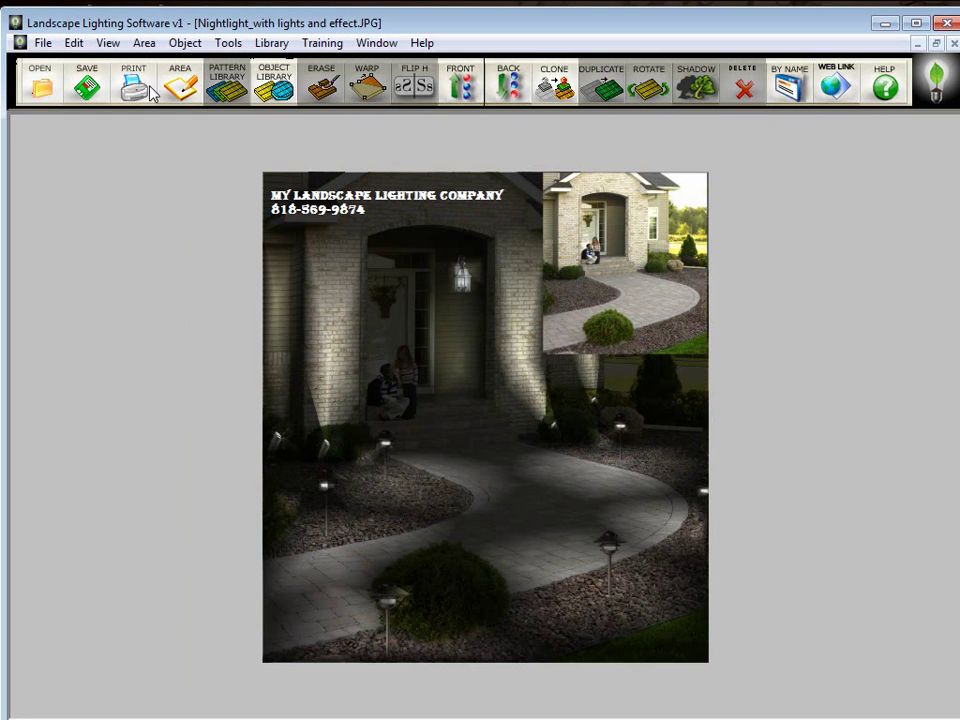
Enable 'Printing covers entire page' in Program Defaults and confirm the settings.
{"action": "left_click", "coordinate": [45, 45]}
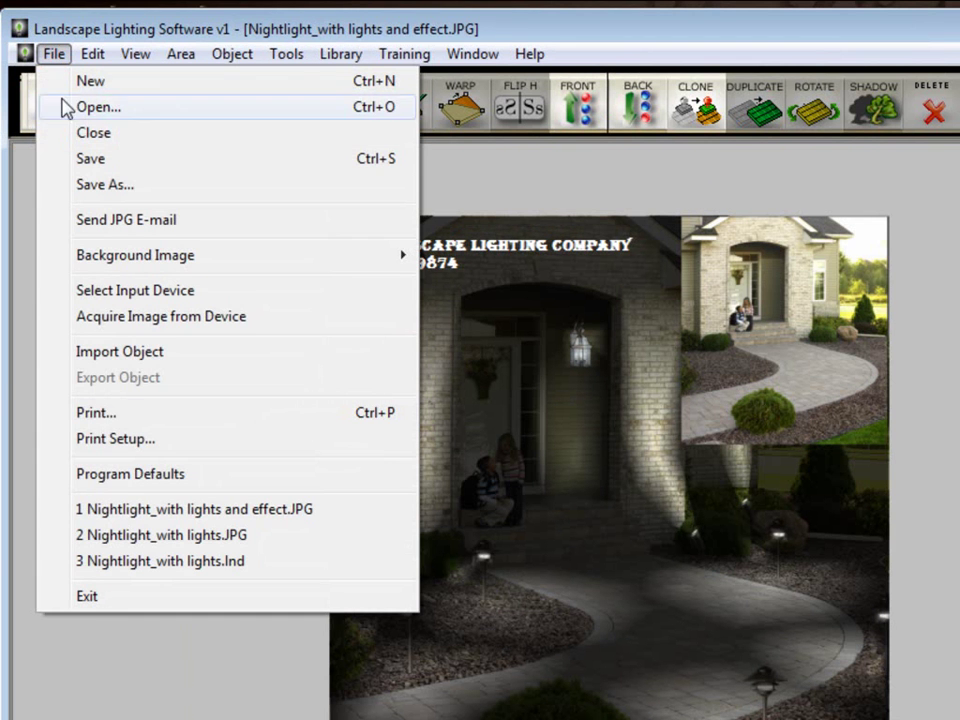
{"action": "left_click", "coordinate": [132, 480]}
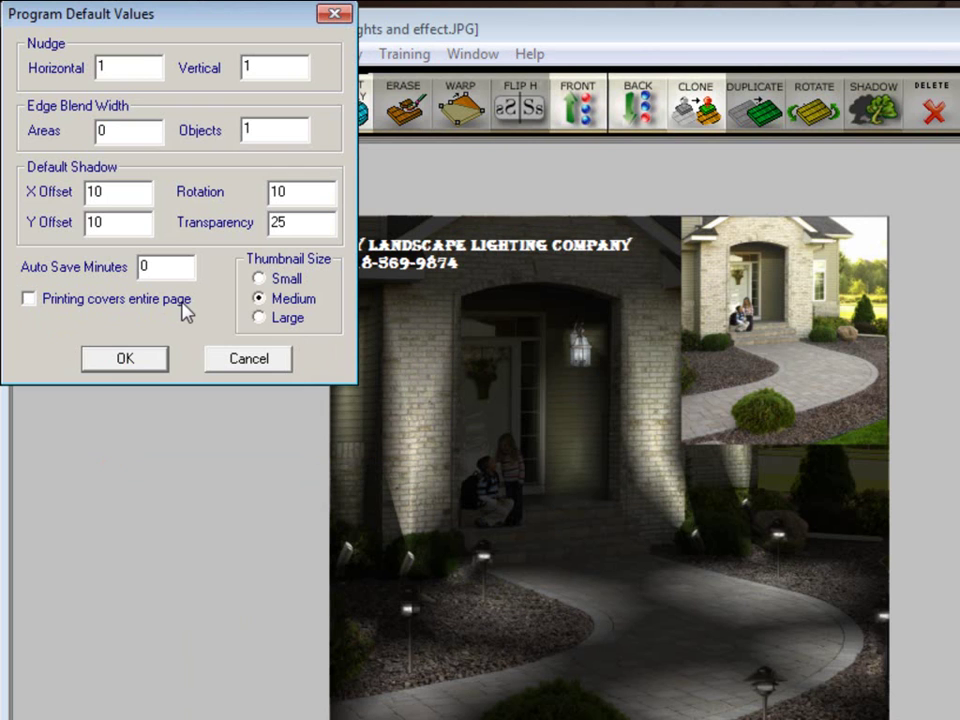
{"action": "left_click", "coordinate": [30, 301]}
{"action": "left_click", "coordinate": [122, 362]}
{"action": "left_click", "coordinate": [122, 358]}
{"action": "left_click", "coordinate": [112, 362]}
{"action": "left_click", "coordinate": [122, 360]}
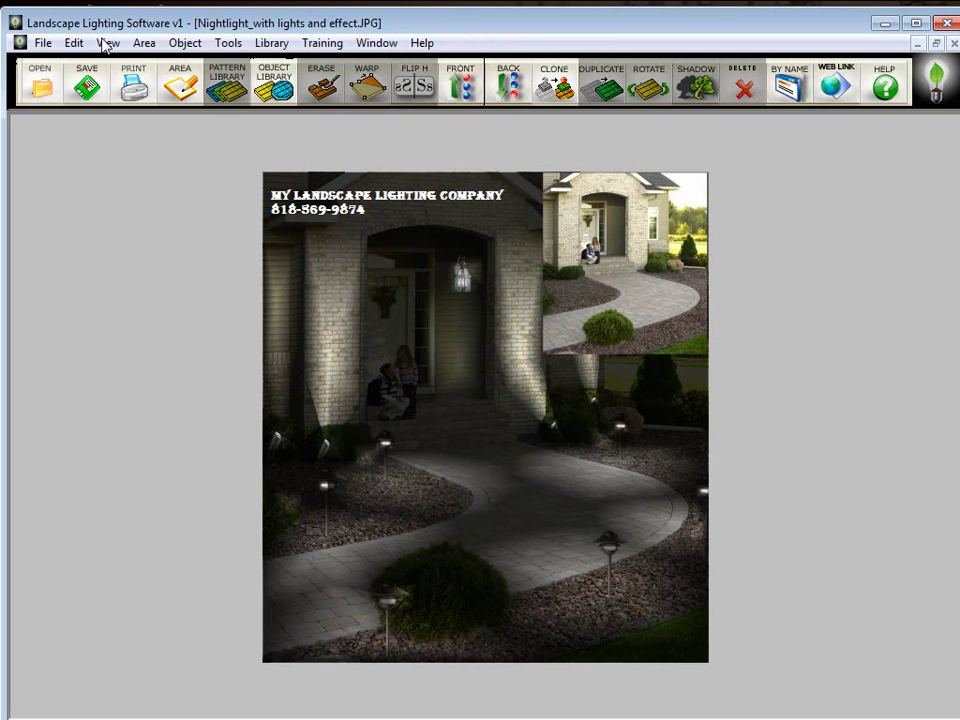
Choose the Brother HL-4070CDW series printer in the Print dialog.
{"action": "left_click", "coordinate": [122, 88]}
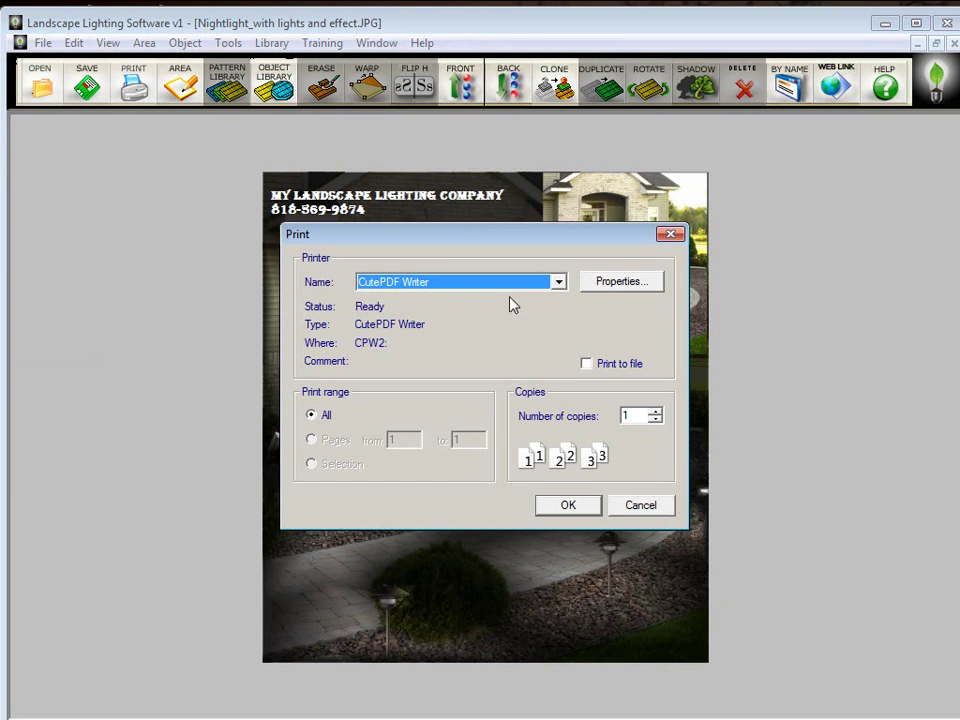
{"action": "left_click", "coordinate": [508, 284]}
{"action": "left_click", "coordinate": [491, 303]}
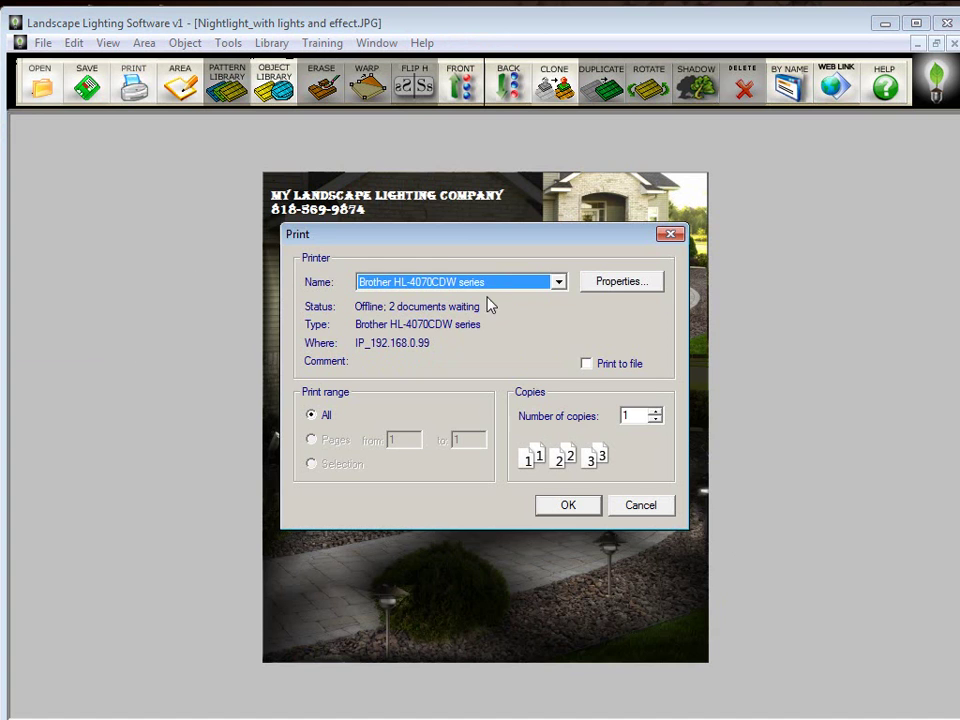
{"action": "left_click", "coordinate": [619, 289]}
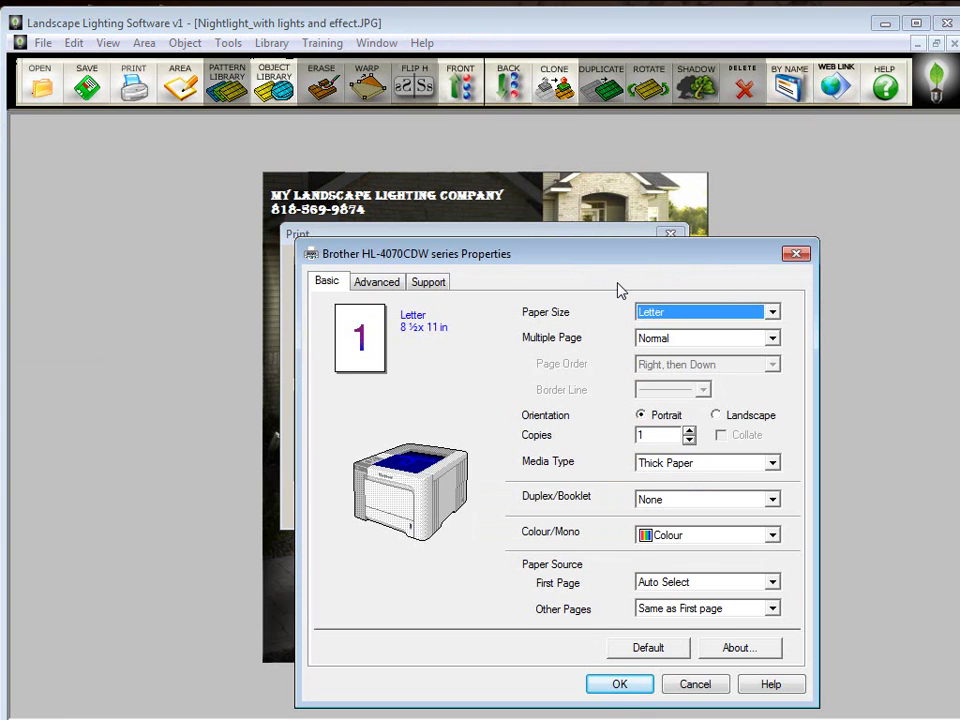
Set the printer to landscape orientation with Thick Paper media, then close the Print dialog.
{"action": "left_click", "coordinate": [716, 415]}
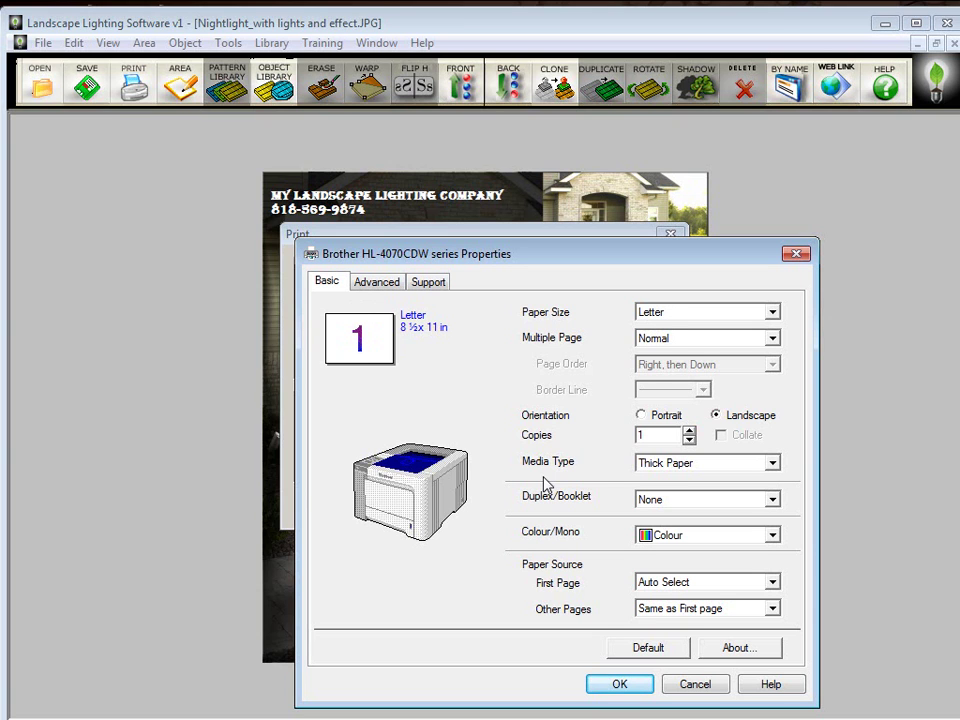
{"action": "left_click", "coordinate": [683, 468]}
{"action": "left_click", "coordinate": [615, 460]}
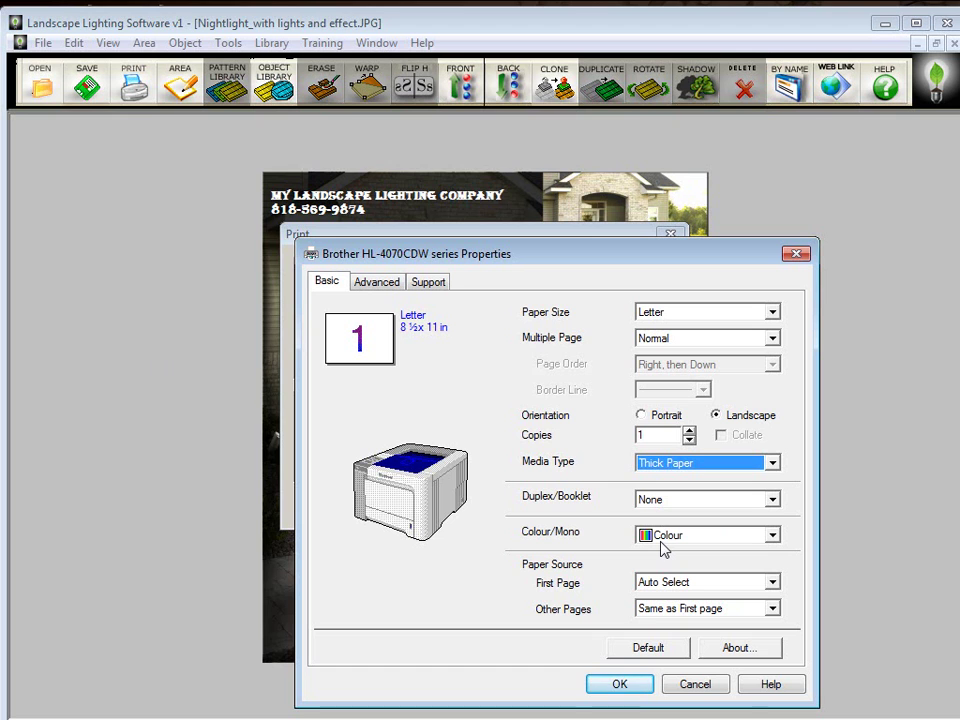
{"action": "left_click", "coordinate": [624, 686]}
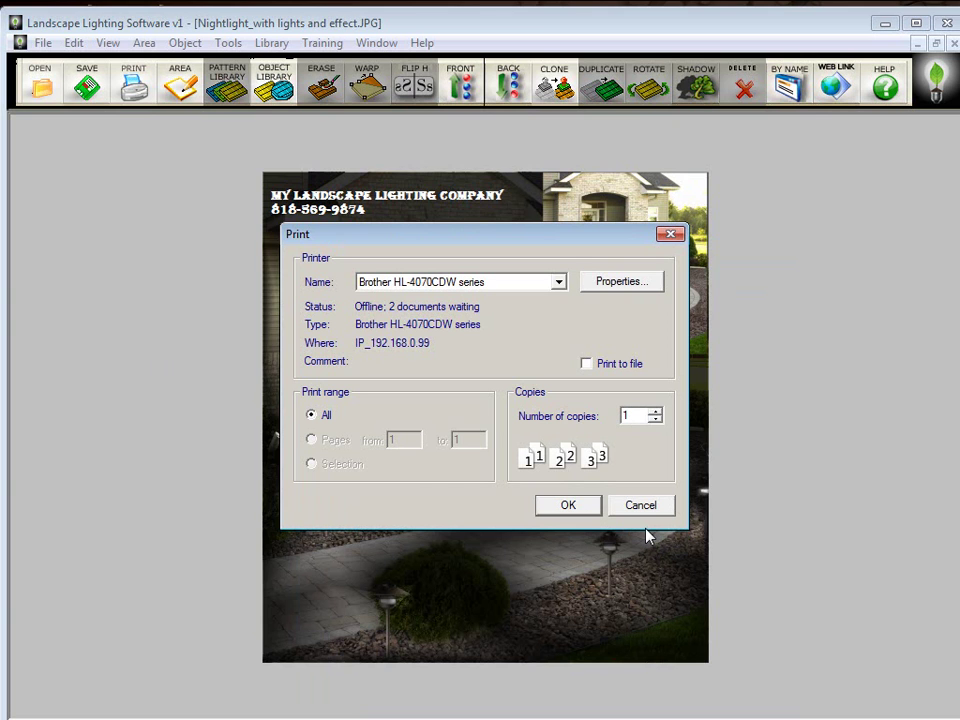
{"action": "key", "text": "Return"}
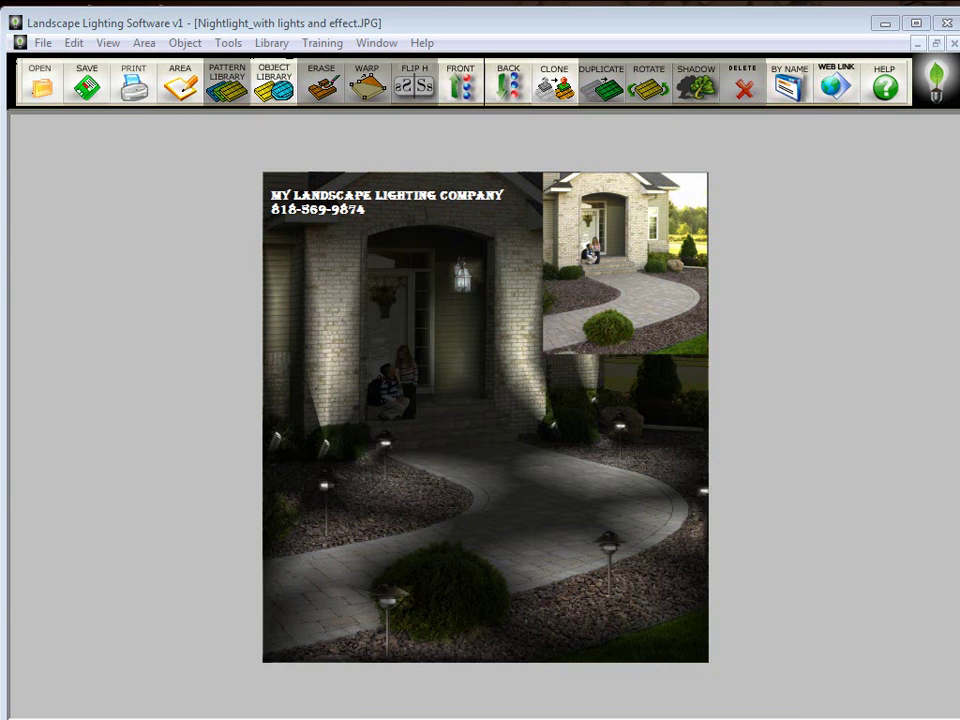
Email the night picture as a JPG attachment in an Outlook message titled 'Night lighting picture'.
{"action": "left_click", "coordinate": [43, 42]}
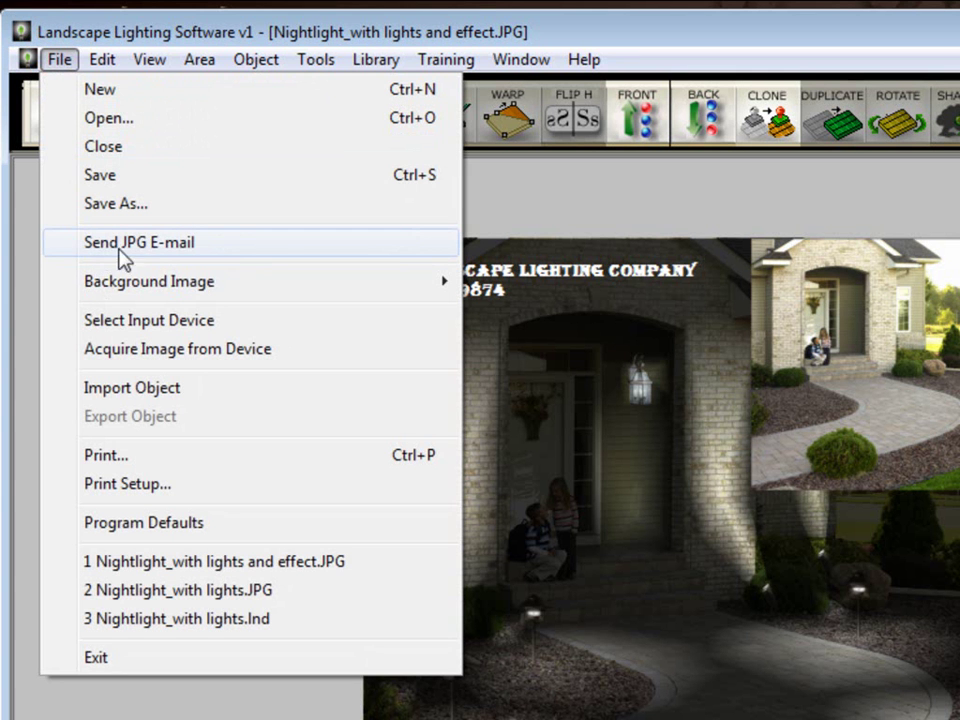
{"action": "left_click", "coordinate": [213, 255]}
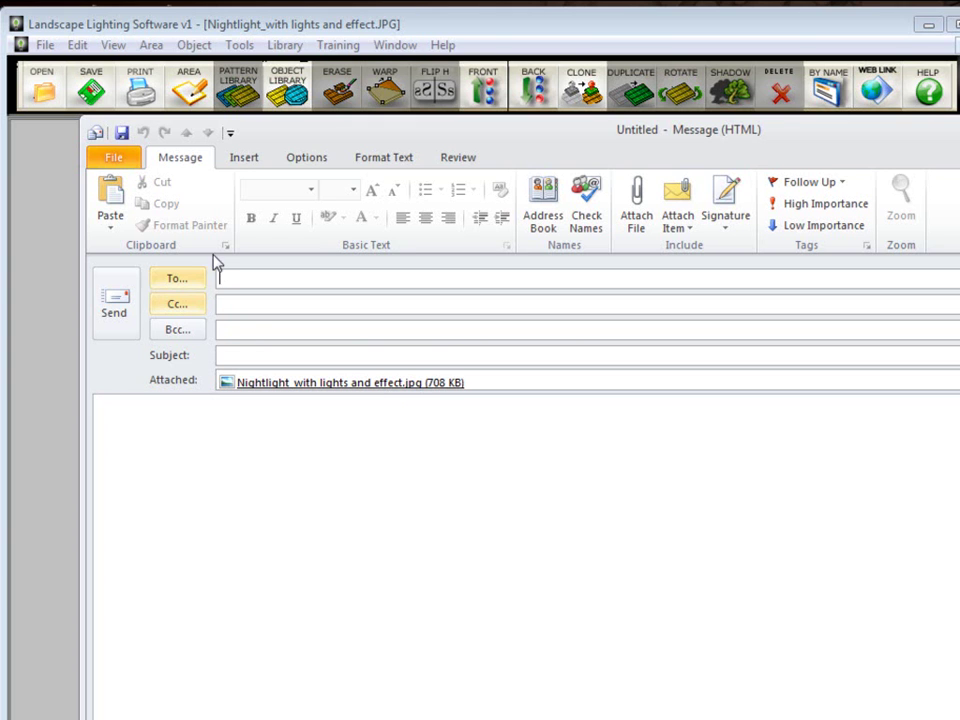
{"action": "left_click_drag", "start_coordinate": [340, 140], "coordinate": [331, 116]}
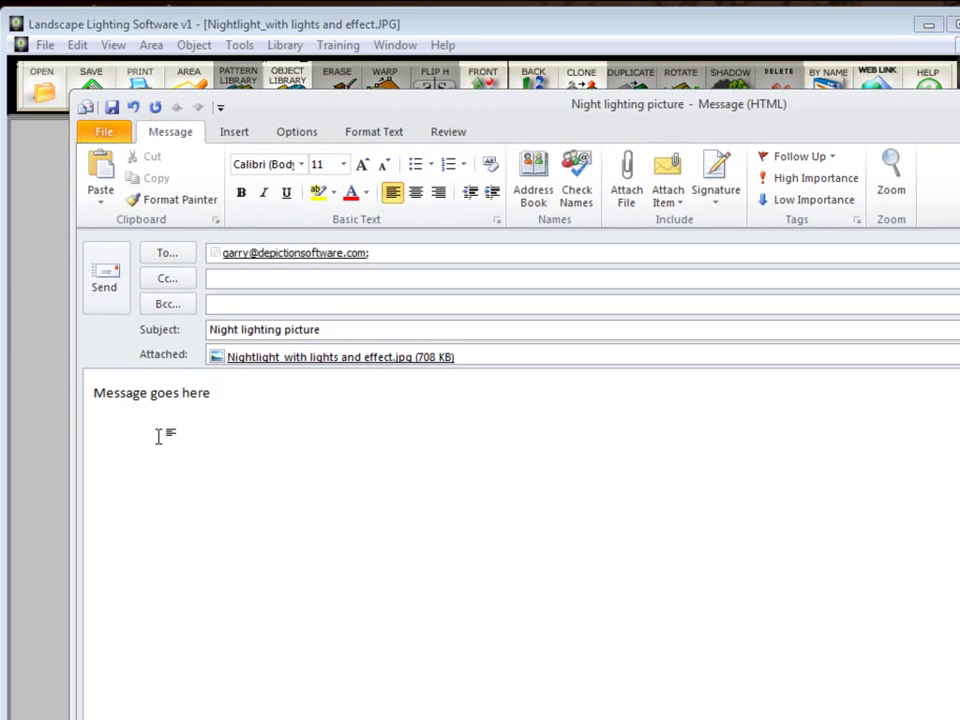
{"action": "left_click", "coordinate": [106, 286]}
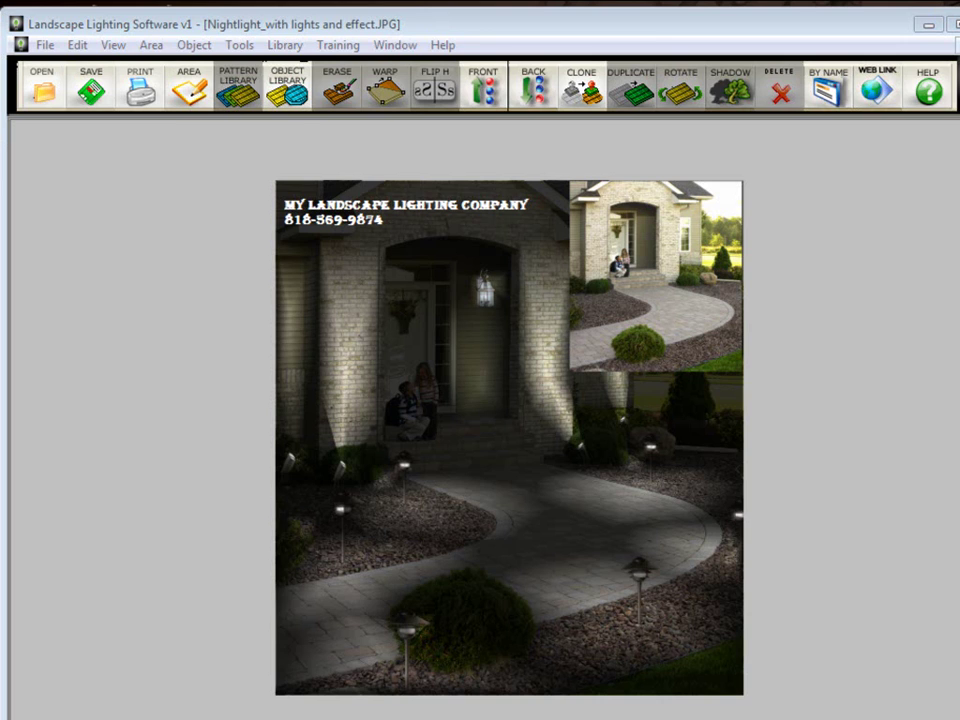
{"action": "key", "text": "alt+Tab"}
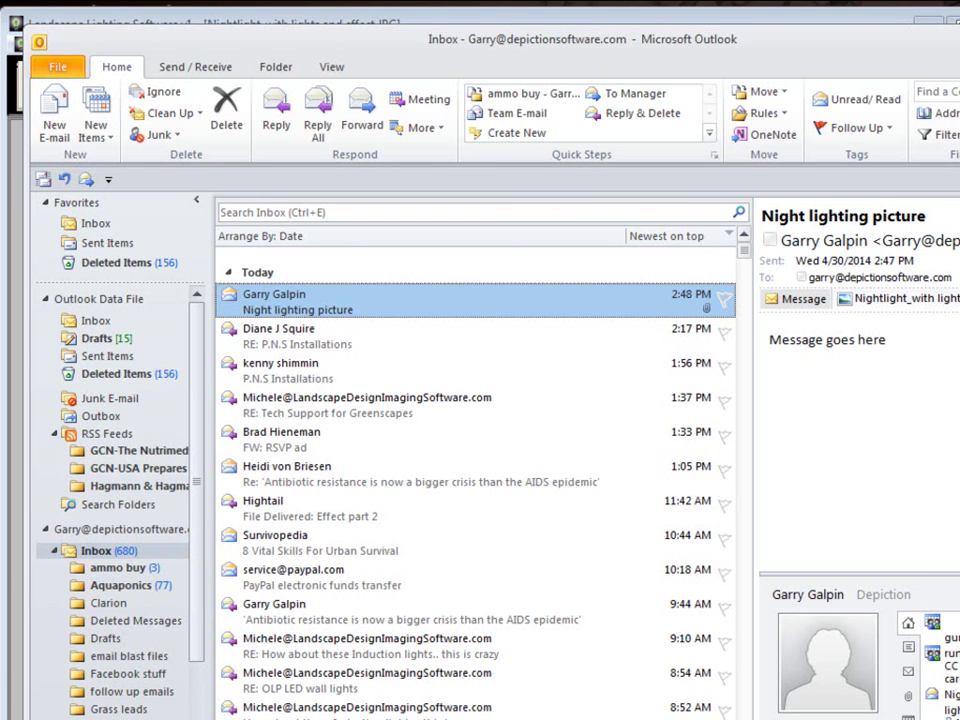
{"action": "double_click", "coordinate": [318, 300]}
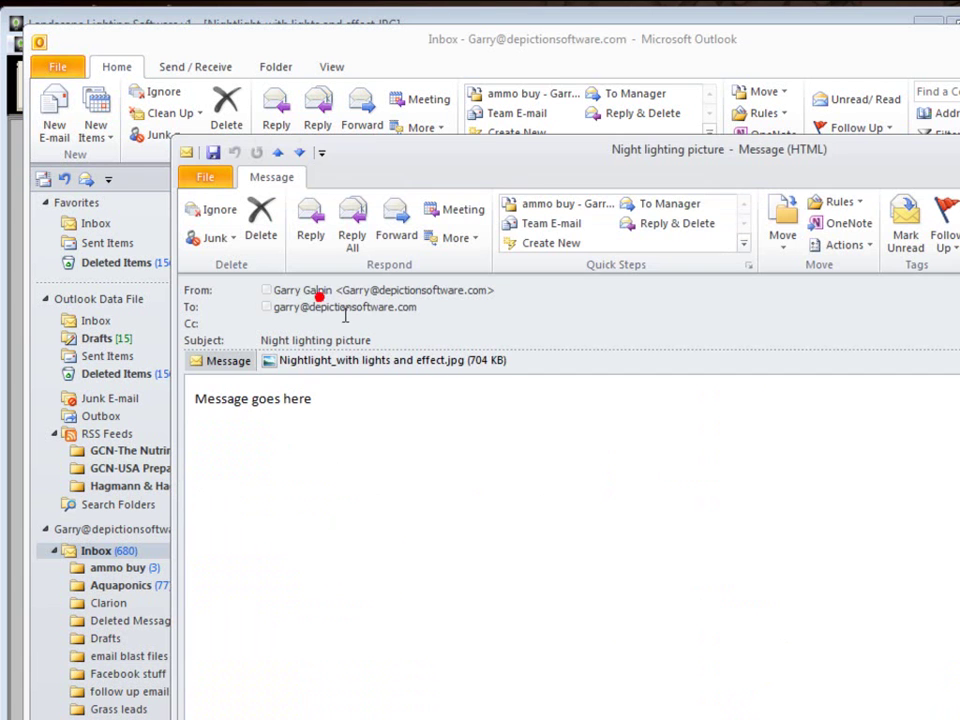
{"action": "double_click", "coordinate": [371, 362]}
{"action": "left_click", "coordinate": [626, 611]}
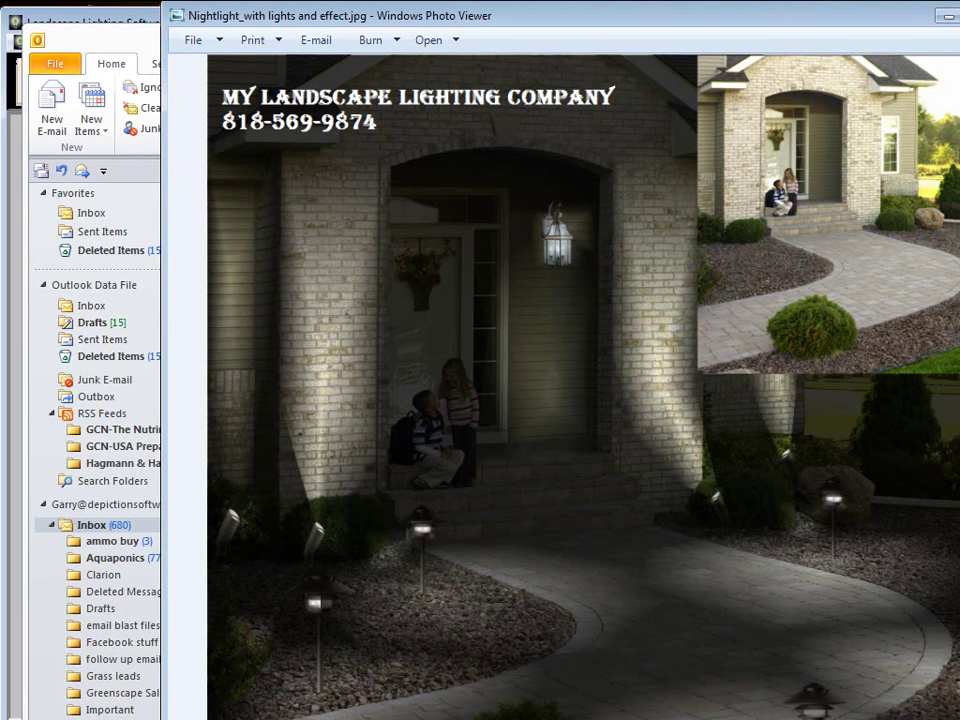
{"action": "key", "text": "alt+F4"}
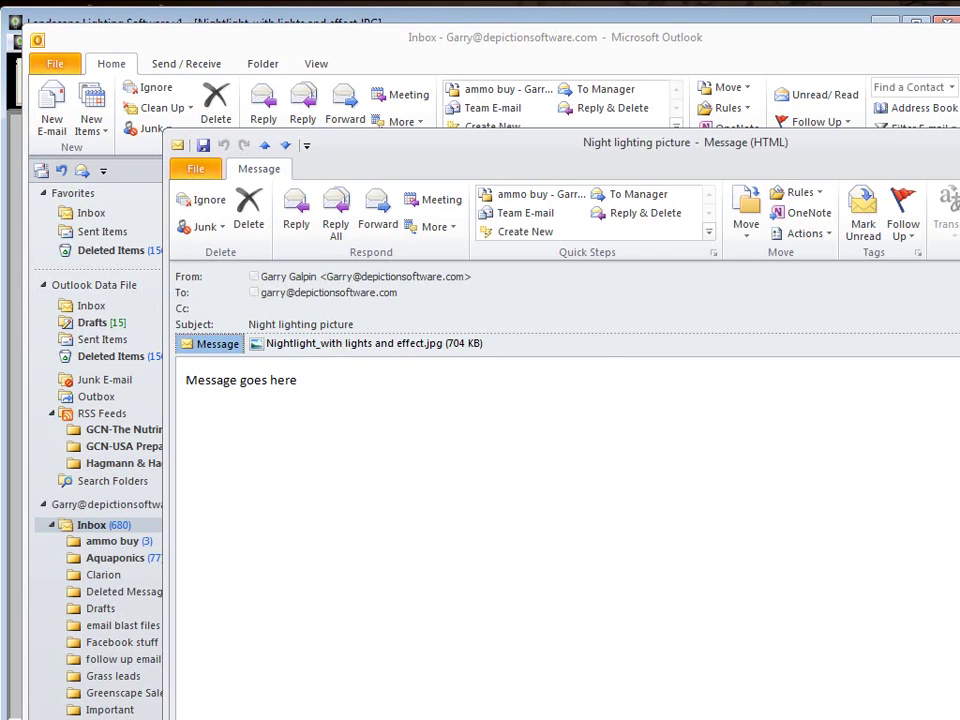
{"action": "key", "text": "Escape"}
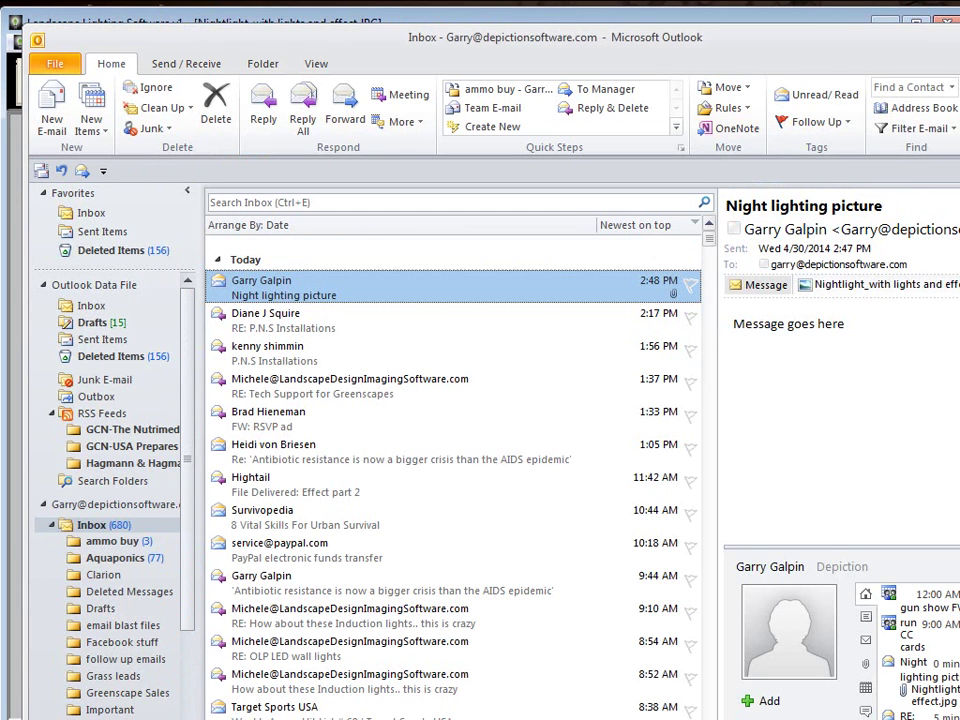
{"action": "key", "text": "alt+Tab"}
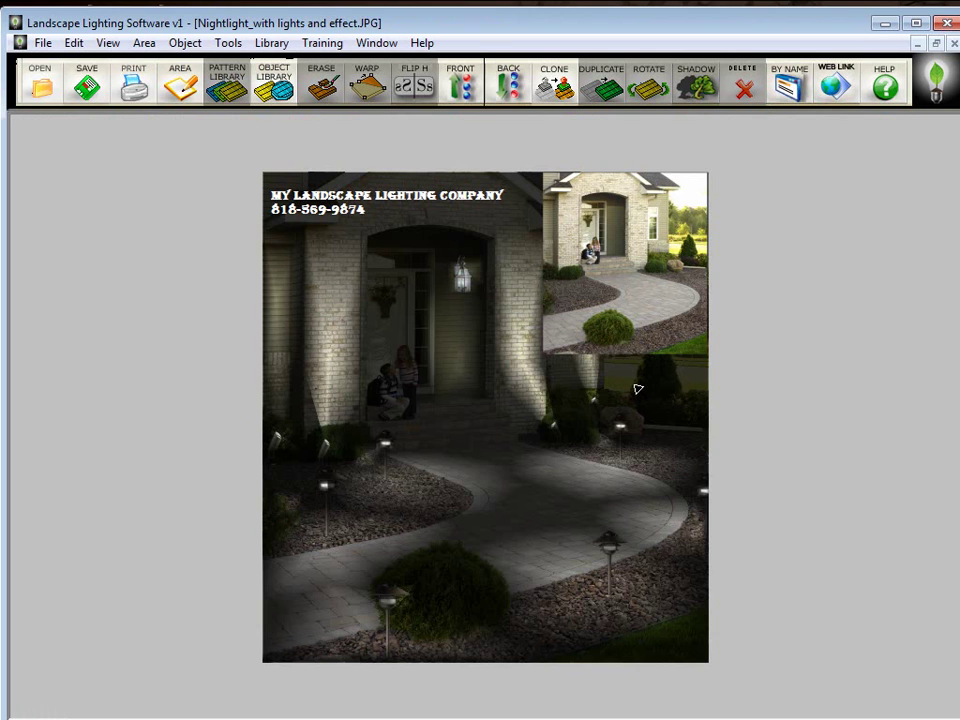
Save the night image as a JPEG named 'Nightlight_with lights and effect_Email'.
{"action": "left_click", "coordinate": [40, 44]}
{"action": "left_click", "coordinate": [139, 148]}
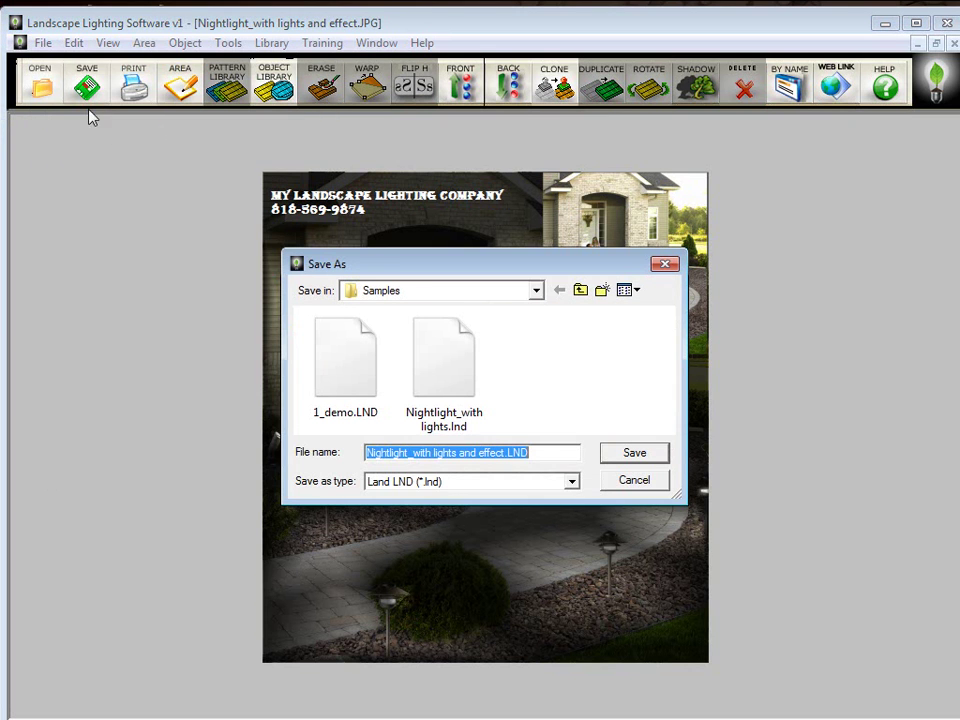
{"action": "left_click", "coordinate": [461, 481]}
{"action": "left_click", "coordinate": [465, 541]}
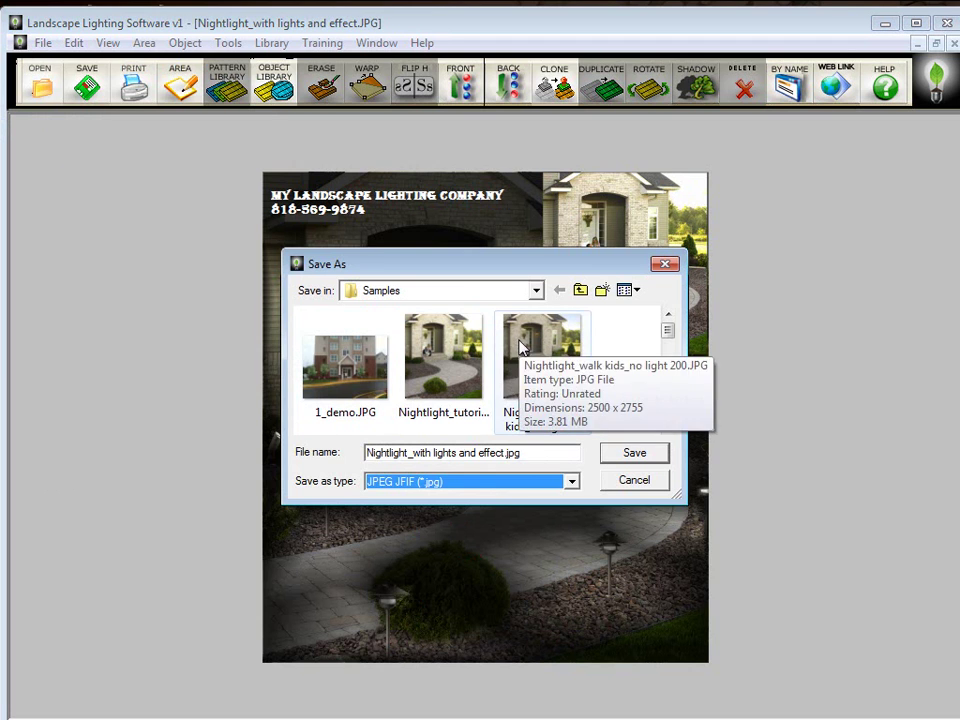
{"action": "left_click", "coordinate": [522, 452]}
{"action": "left_click_drag", "start_coordinate": [522, 452], "coordinate": [507, 453]}
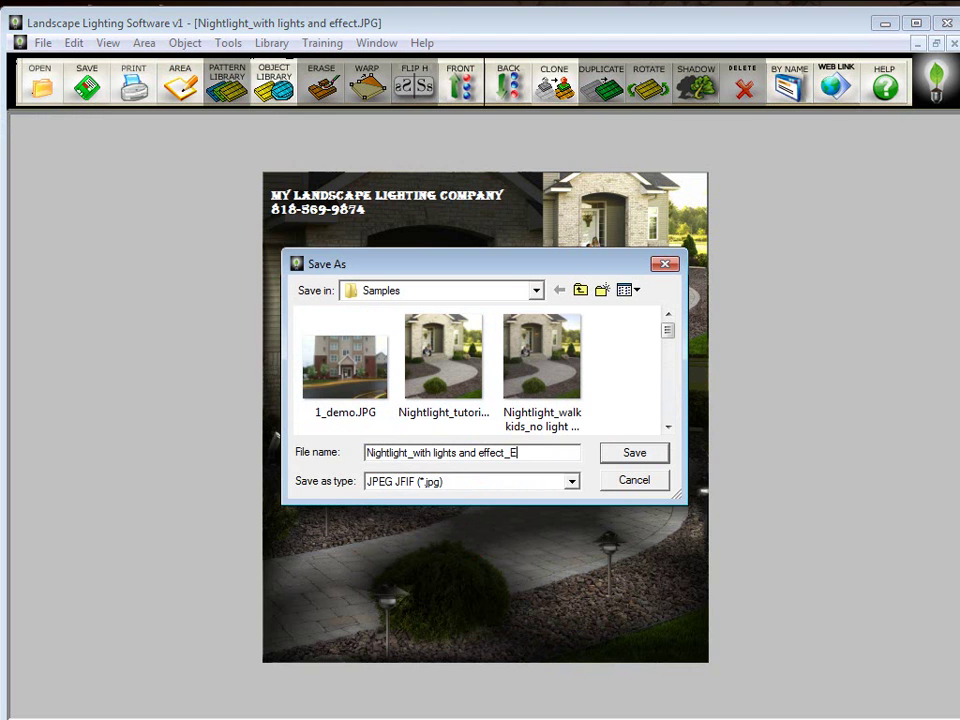
{"action": "type", "text": "mail"}
{"action": "left_click", "coordinate": [629, 452]}
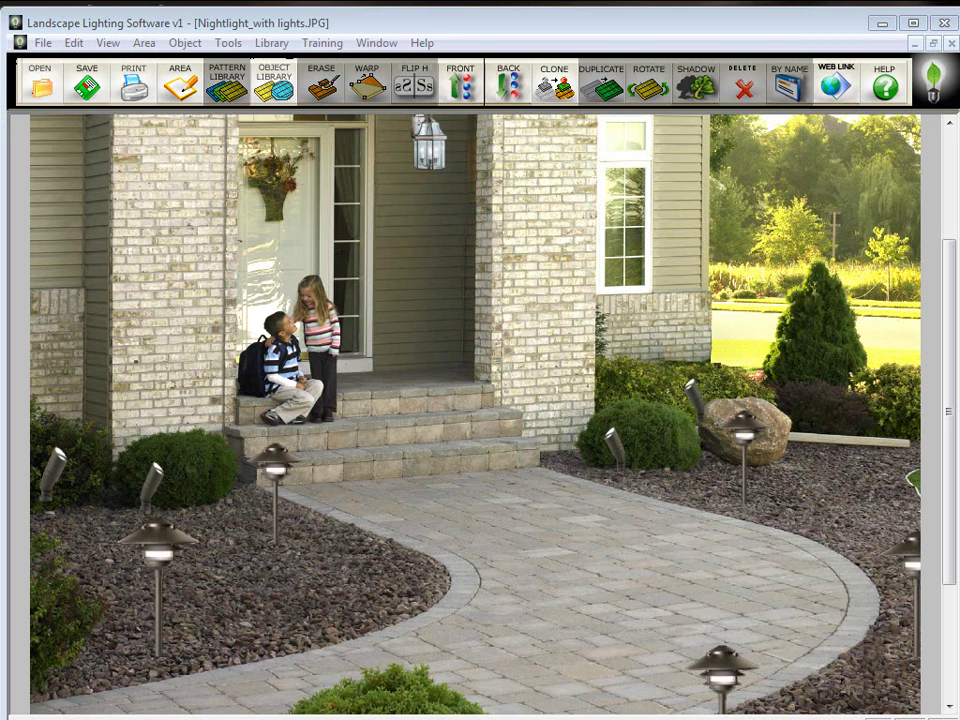
Switch between the Nightlight_with lights JPG and LND documents, ending on the .lnd project.
{"action": "left_click", "coordinate": [377, 43]}
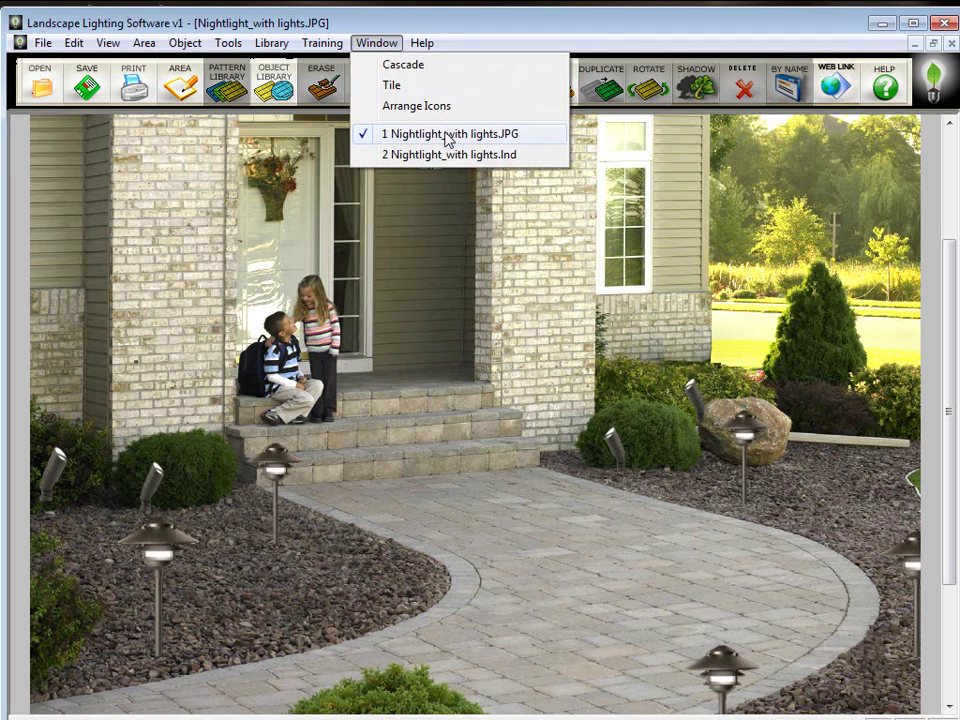
{"action": "left_click", "coordinate": [508, 138]}
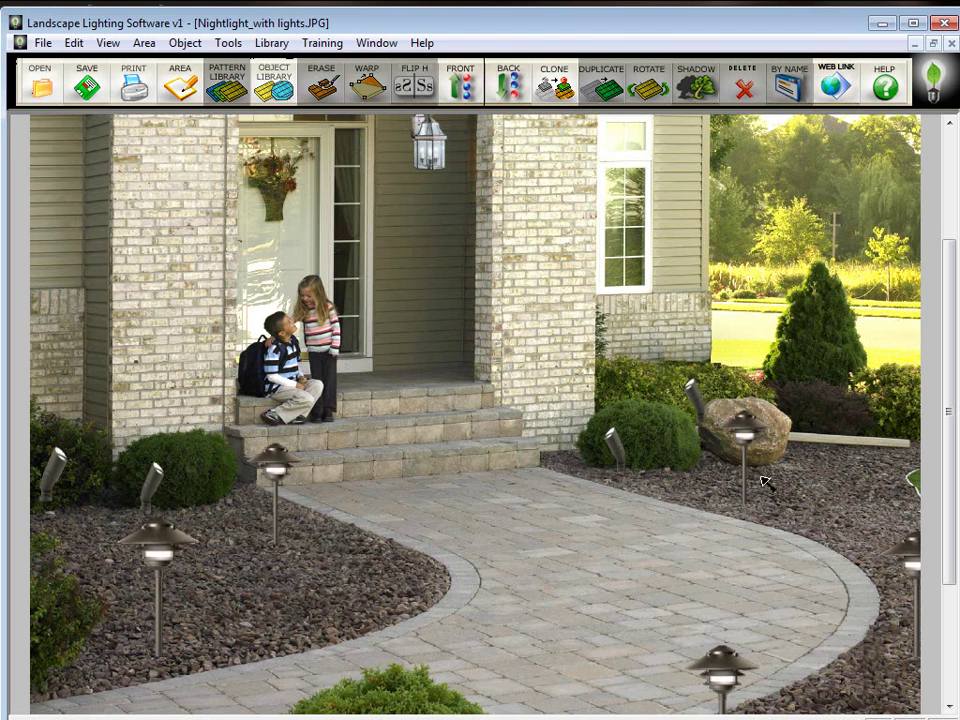
{"action": "left_click", "coordinate": [377, 43]}
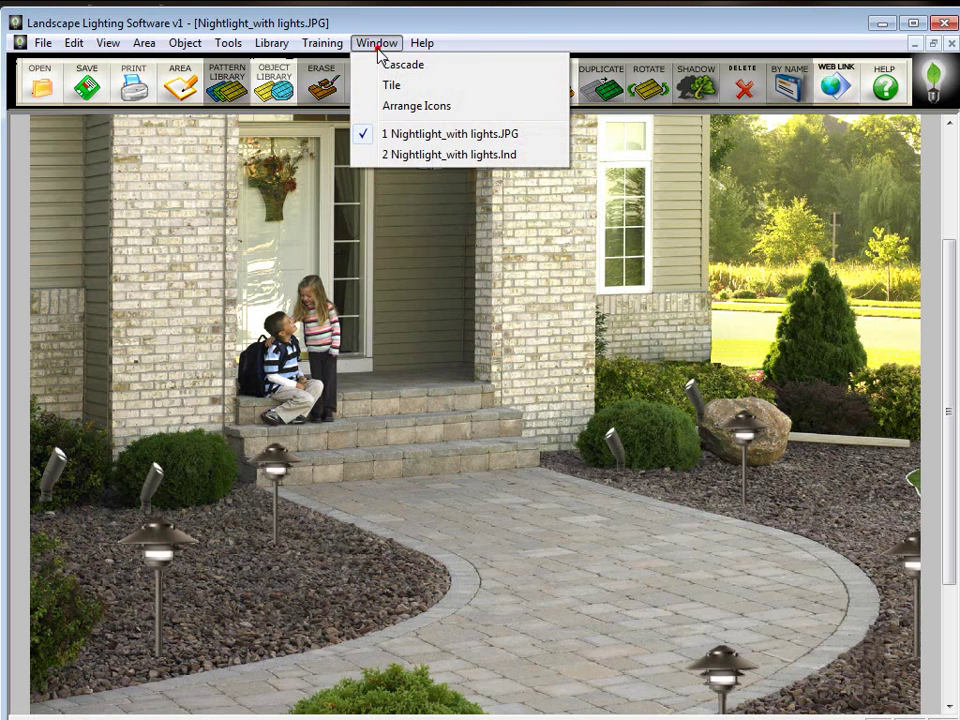
{"action": "left_click", "coordinate": [414, 155]}
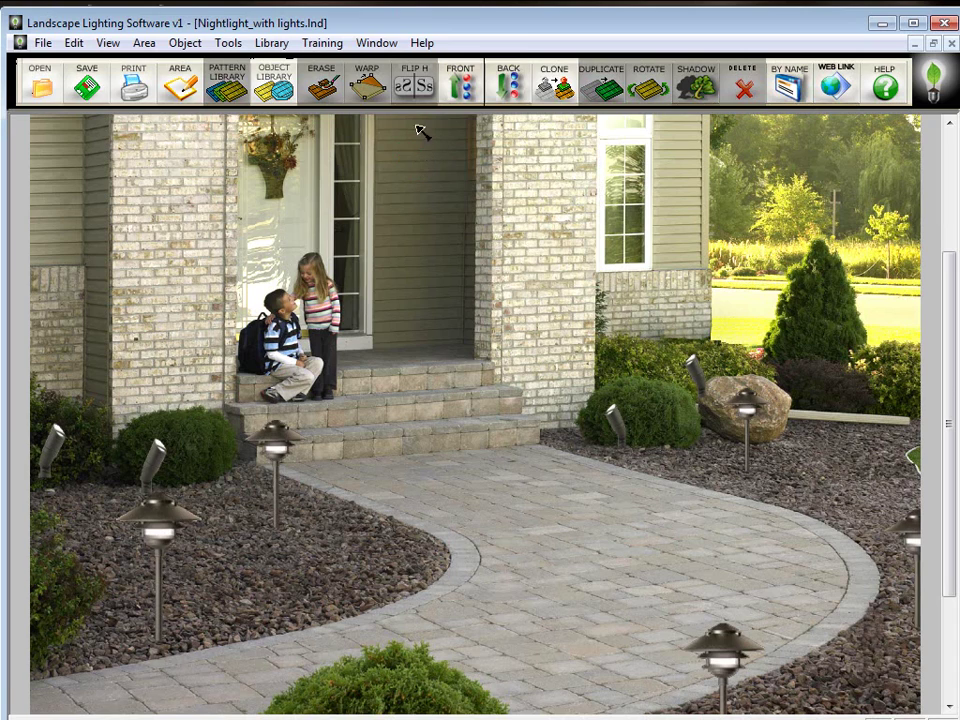
{"action": "left_click", "coordinate": [377, 43]}
{"action": "left_click", "coordinate": [422, 134]}
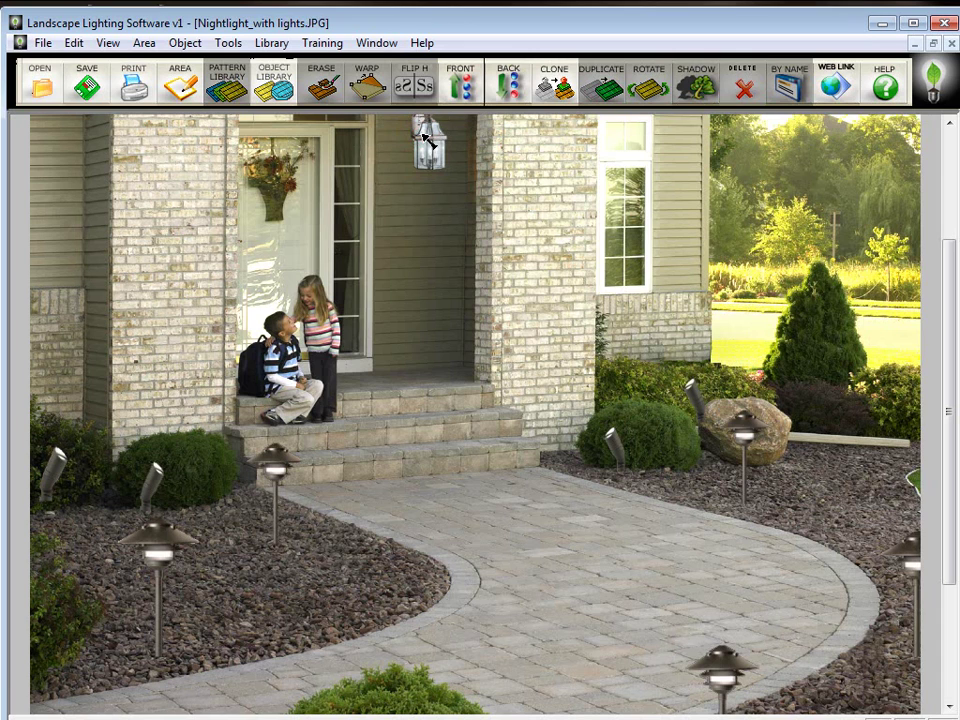
{"action": "left_click", "coordinate": [255, 433]}
{"action": "left_click", "coordinate": [739, 432]}
{"action": "left_click", "coordinate": [376, 43]}
{"action": "left_click", "coordinate": [440, 155]}
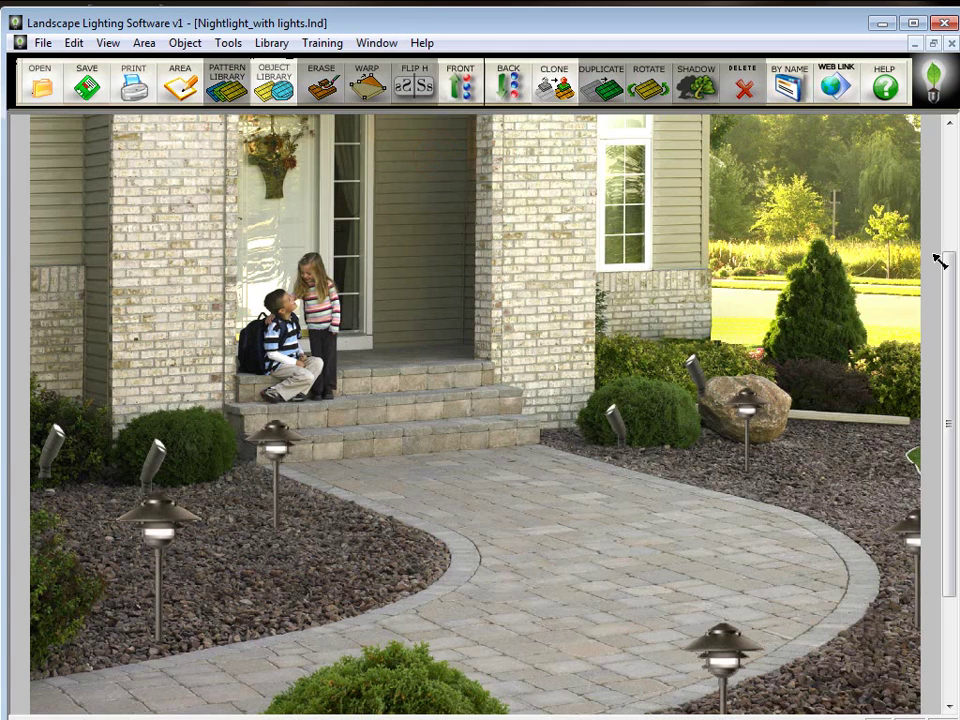
Move the path lamp by the steps up and left and shrink it.
{"action": "left_click", "coordinate": [290, 432]}
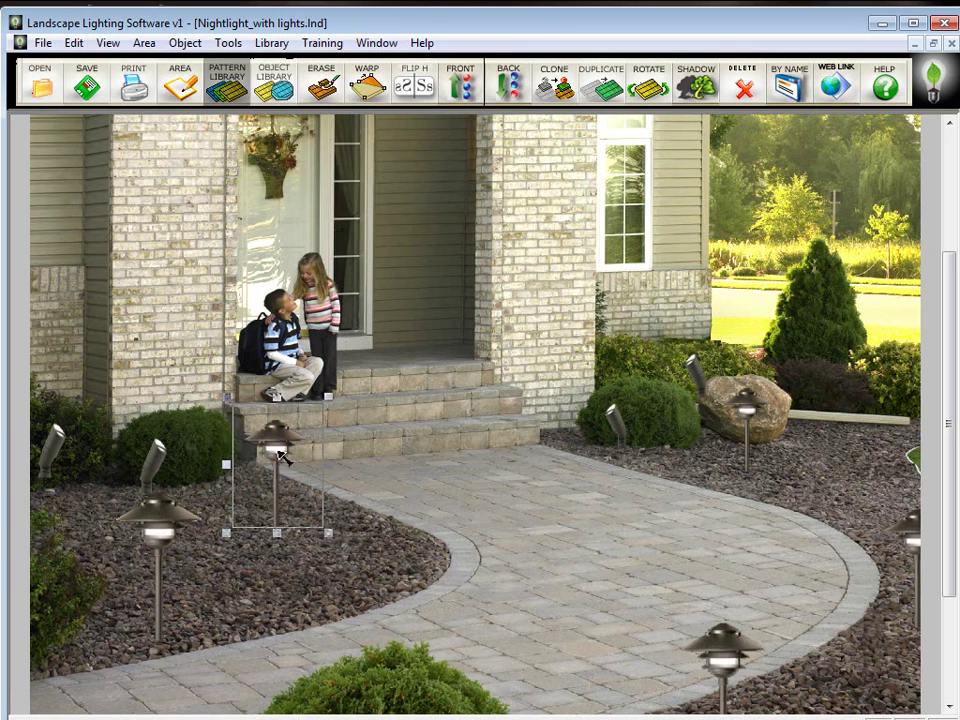
{"action": "left_click_drag", "start_coordinate": [274, 440], "coordinate": [279, 411]}
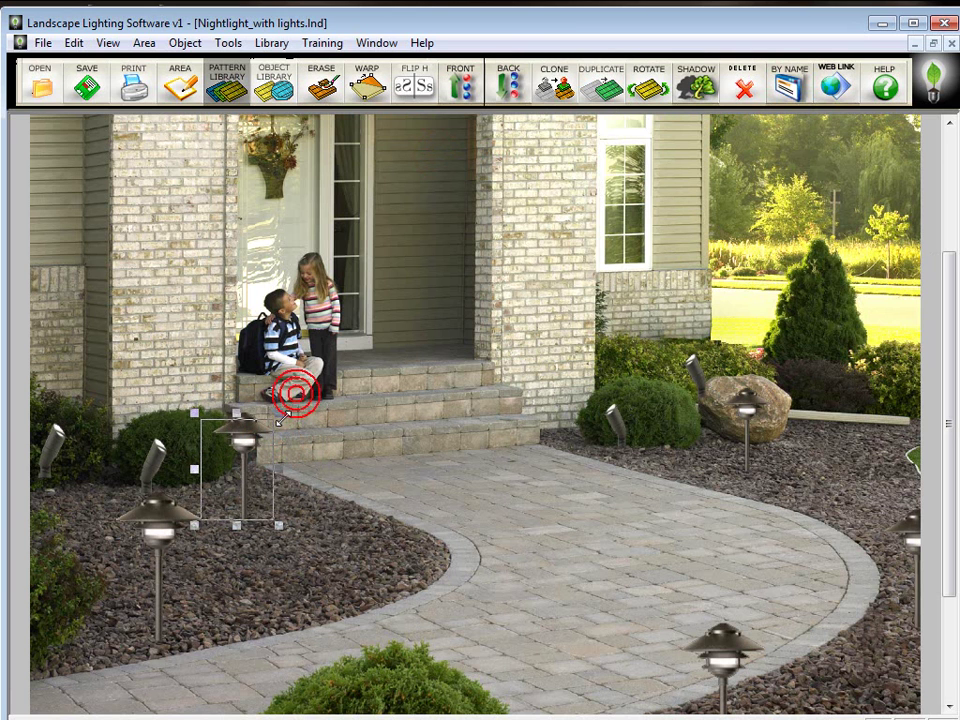
{"action": "left_click_drag", "start_coordinate": [240, 450], "coordinate": [284, 450]}
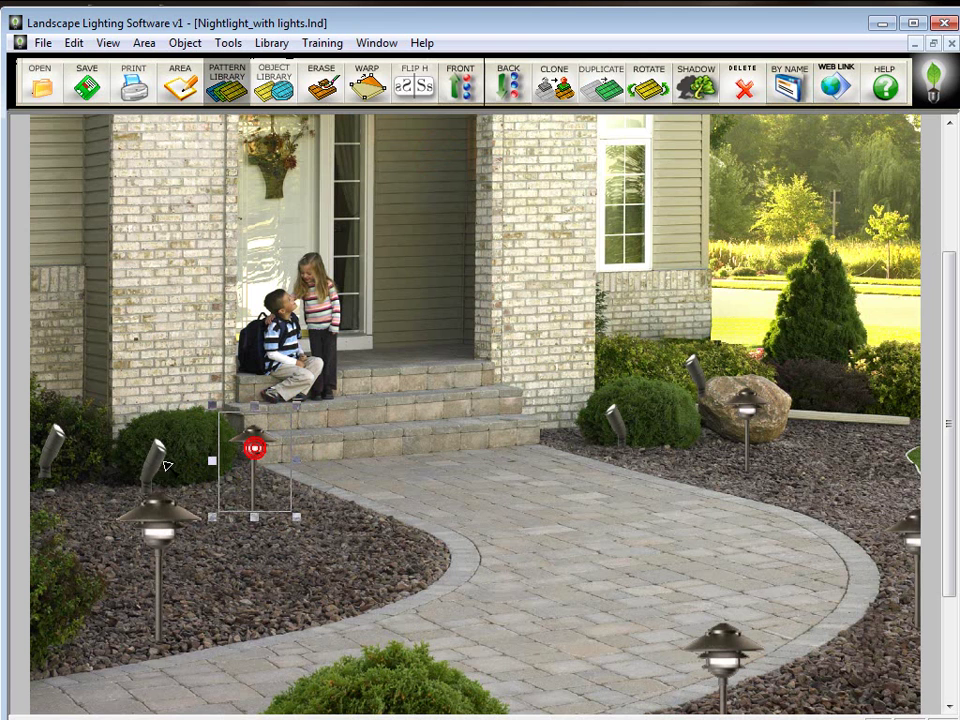
Delete the left spotlight, then select the far-left spotlight and the path lamp below it.
{"action": "left_click", "coordinate": [152, 463]}
{"action": "key", "text": "Delete"}
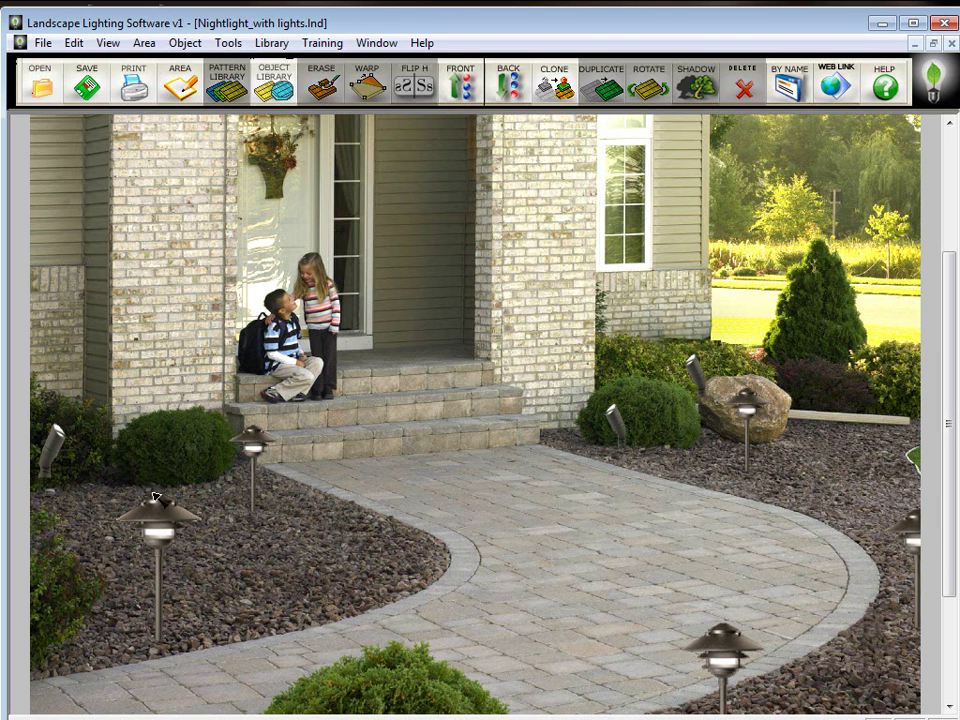
{"action": "left_click", "coordinate": [50, 454]}
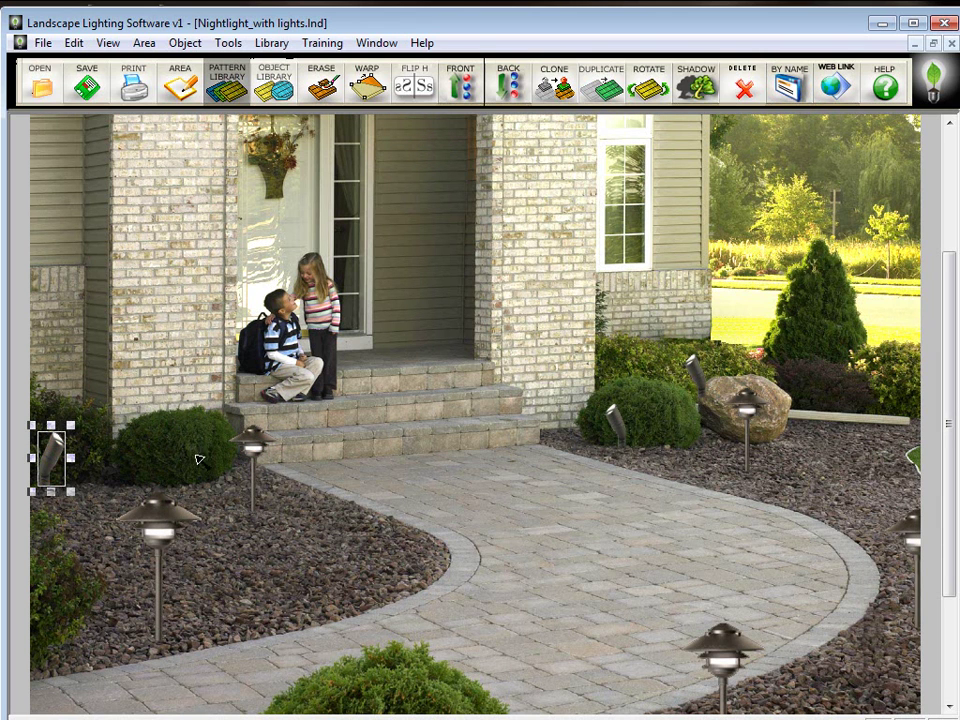
{"action": "left_click", "coordinate": [140, 537]}
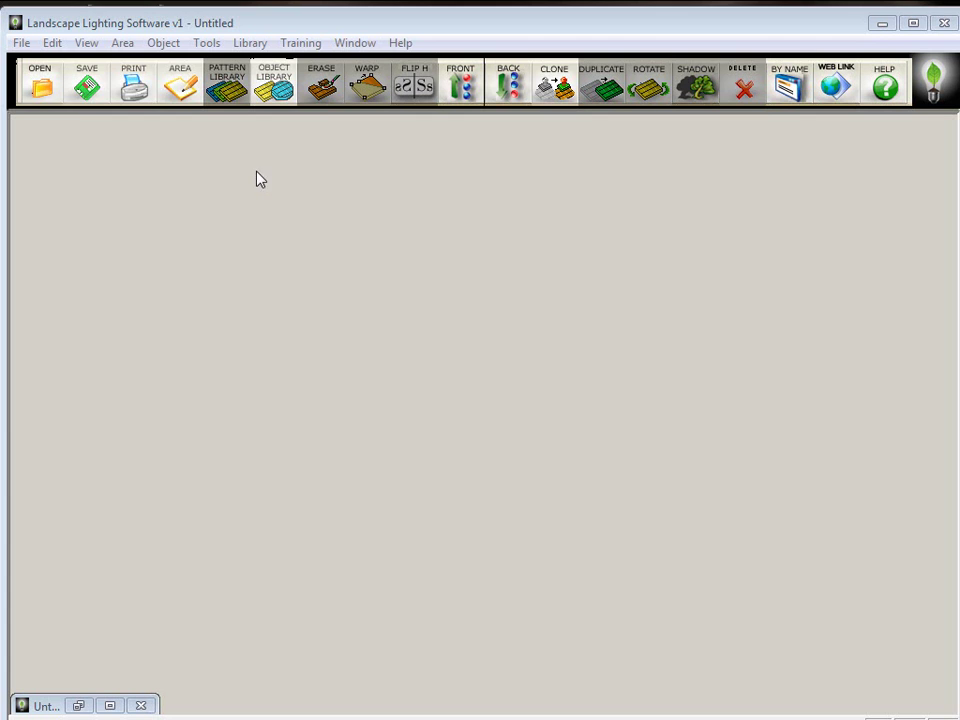
Start a new project with a blank canvas resampled from 640 to 800 × 800 pixels.
{"action": "left_click", "coordinate": [21, 43]}
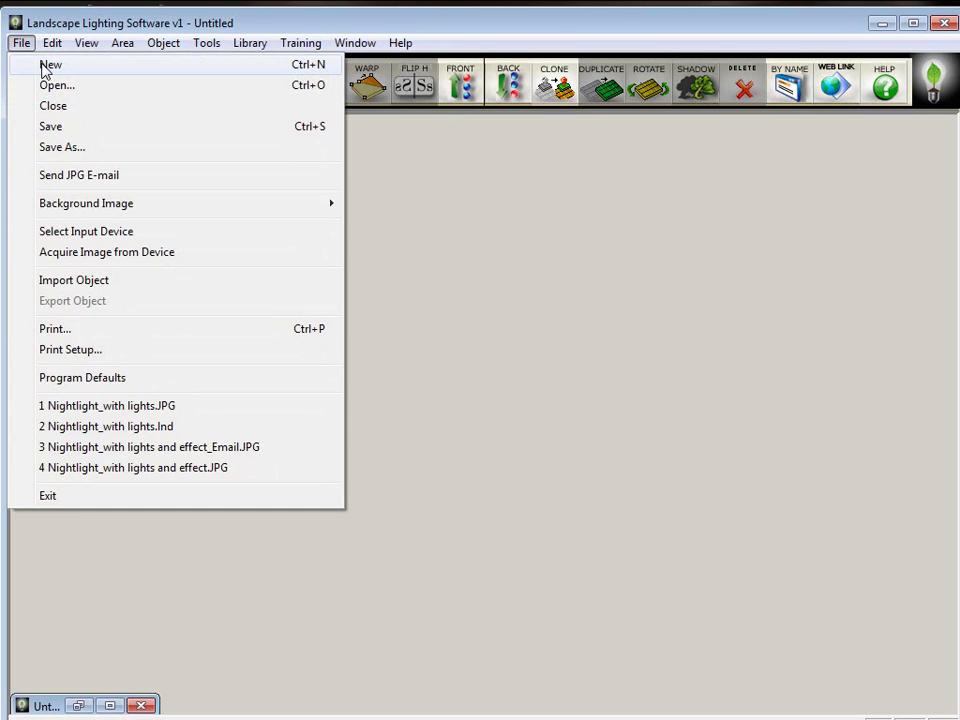
{"action": "left_click", "coordinate": [48, 66]}
{"action": "left_click_drag", "start_coordinate": [485, 346], "coordinate": [414, 343]}
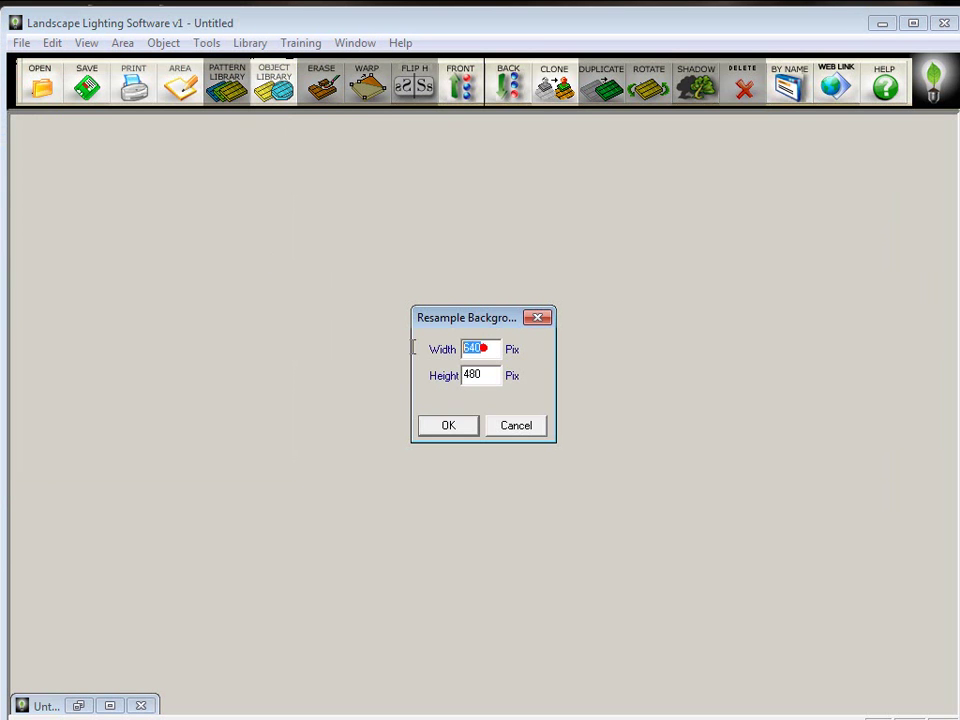
{"action": "type", "text": "800"}
{"action": "key", "text": "Tab"}
{"action": "type", "text": "800"}
{"action": "left_click", "coordinate": [448, 426]}
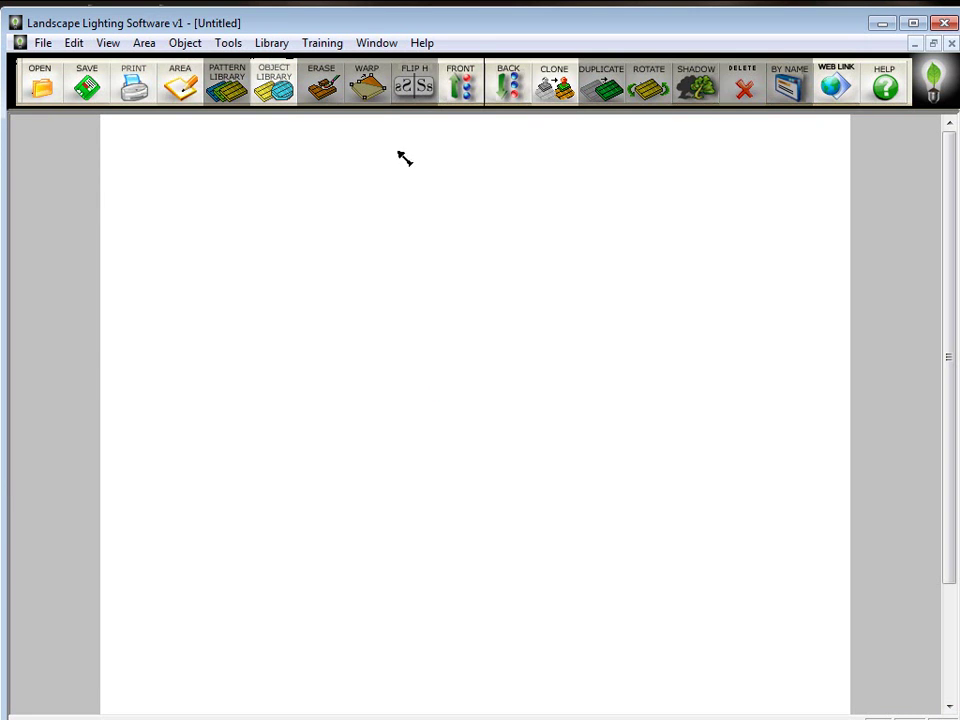
Define an area over the whole canvas and colorize it black at amount 100.
{"action": "left_click", "coordinate": [183, 90]}
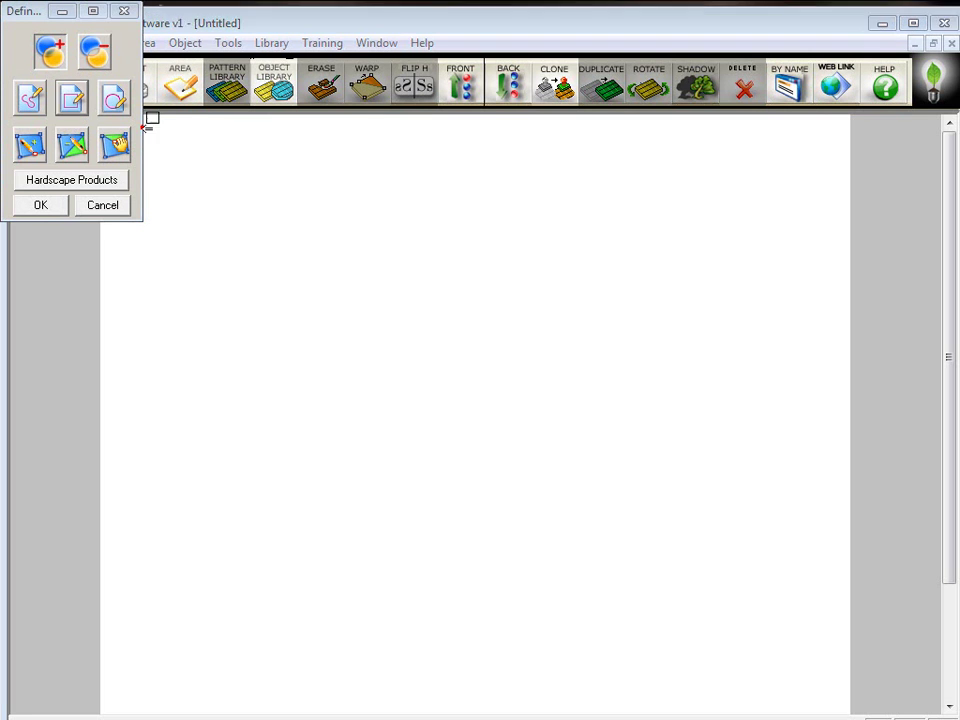
{"action": "left_click_drag", "start_coordinate": [144, 133], "coordinate": [842, 702]}
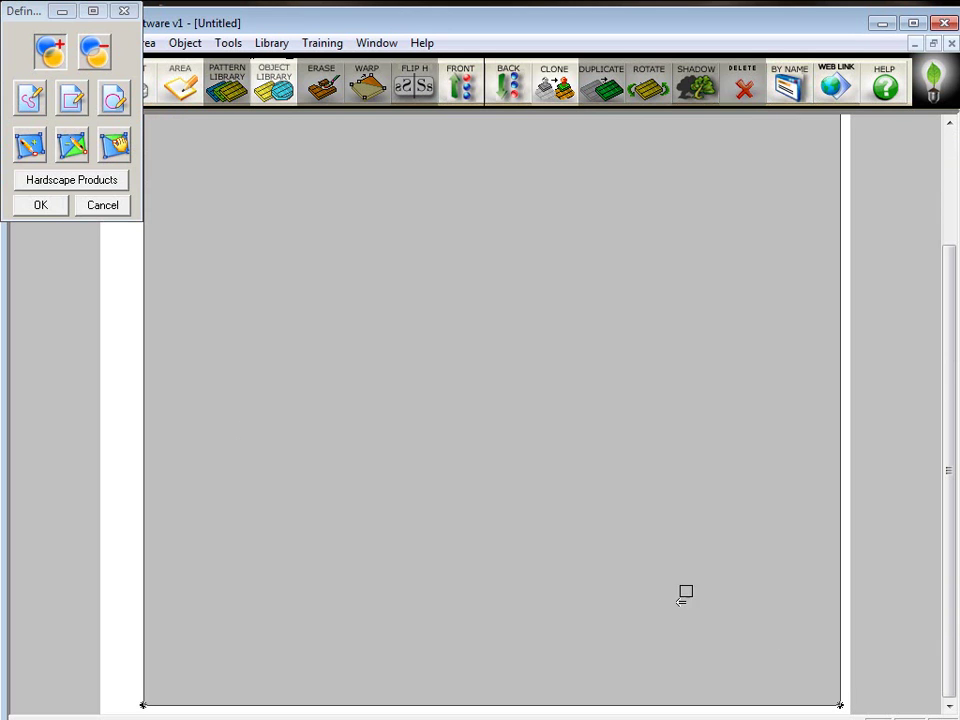
{"action": "left_click", "coordinate": [44, 207]}
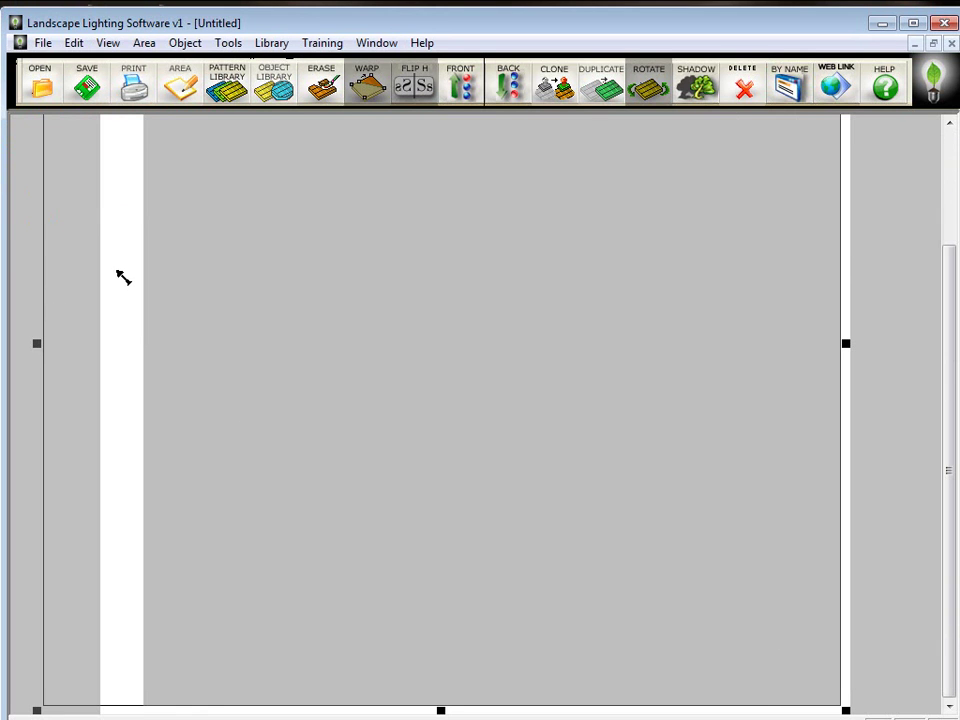
{"action": "left_click", "coordinate": [227, 43]}
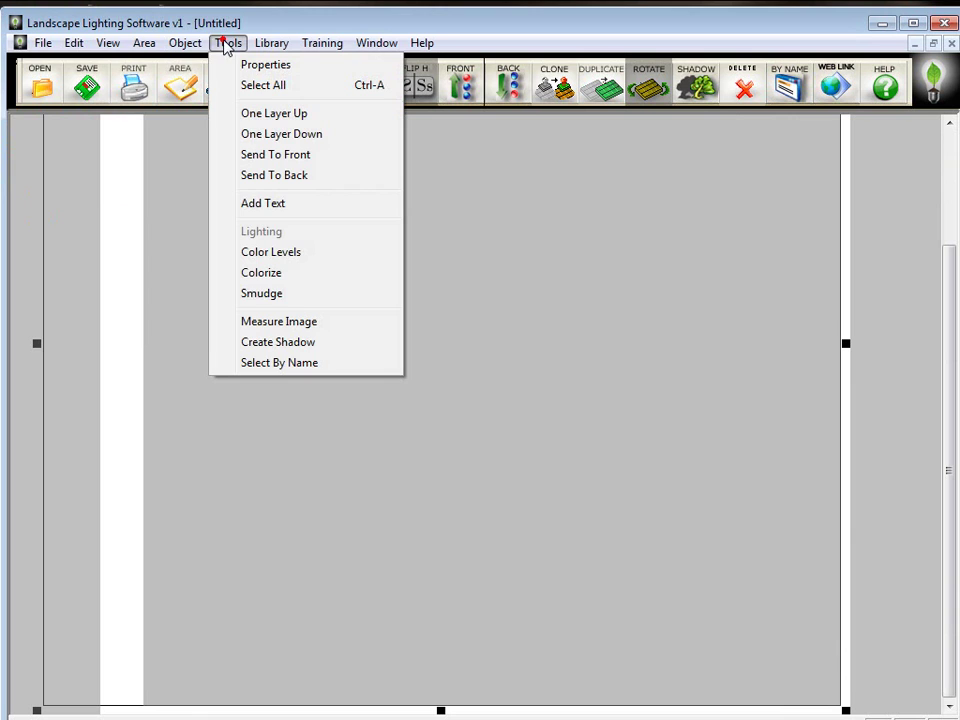
{"action": "left_click", "coordinate": [291, 275]}
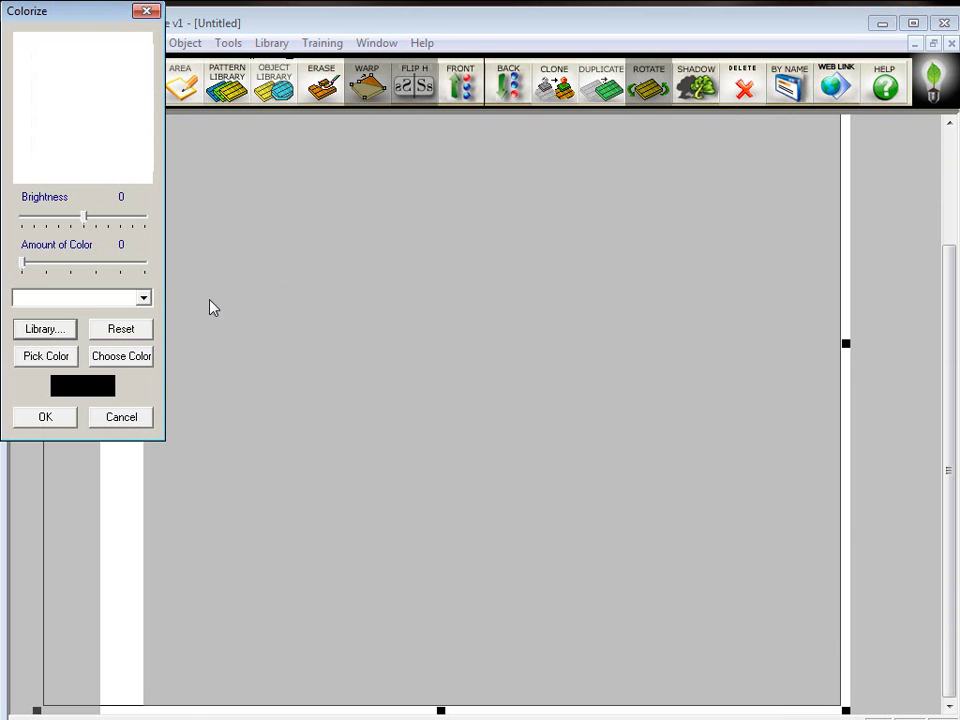
{"action": "left_click", "coordinate": [130, 362]}
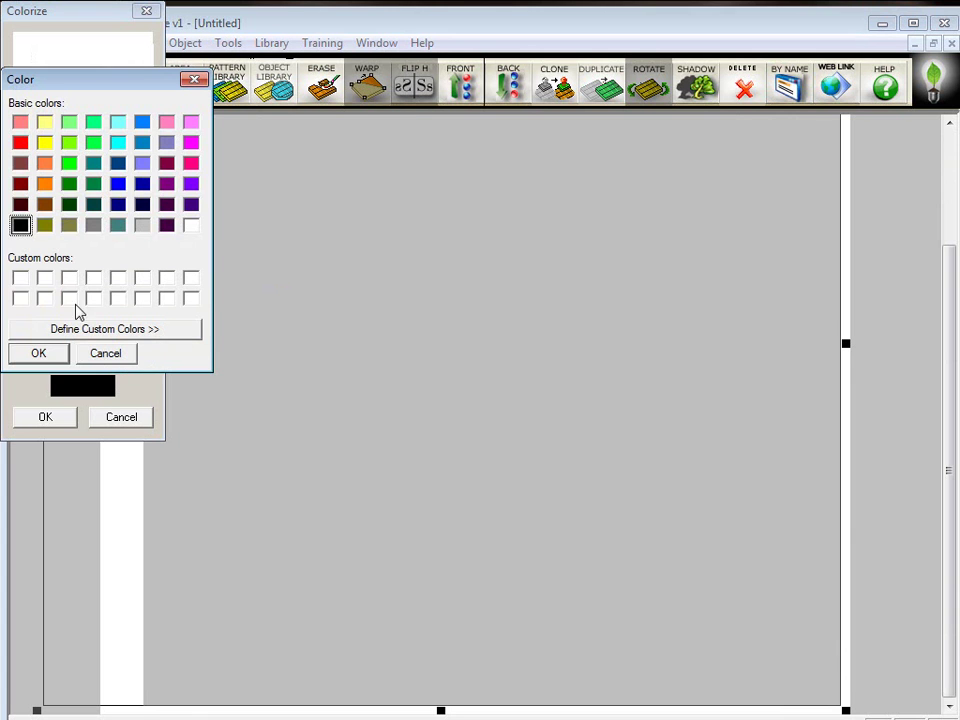
{"action": "left_click", "coordinate": [44, 356]}
{"action": "left_click_drag", "start_coordinate": [22, 262], "coordinate": [150, 275]}
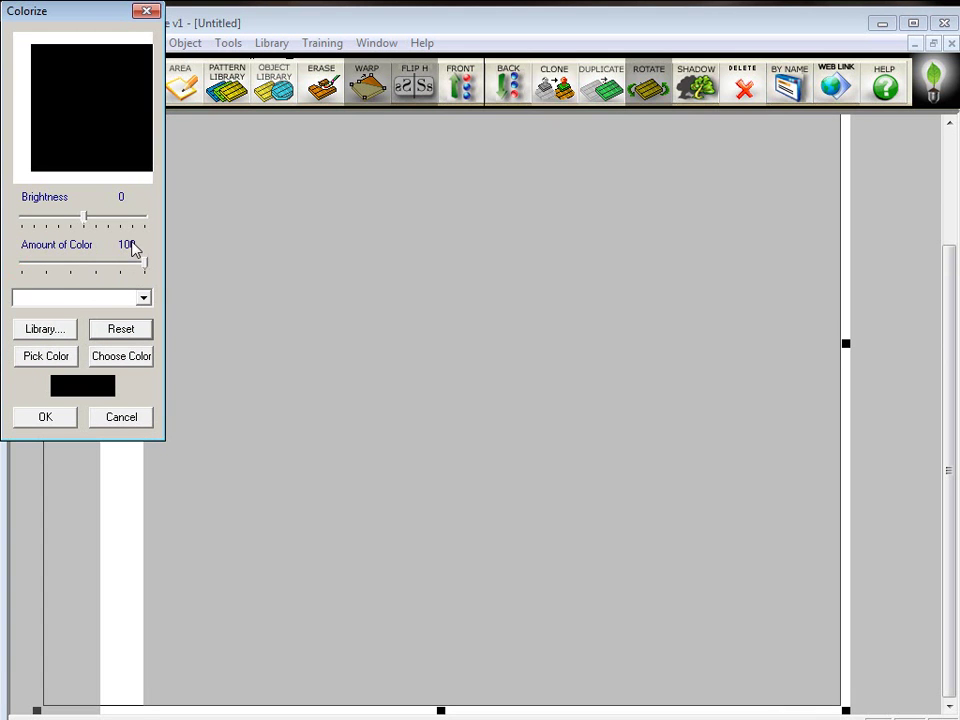
{"action": "left_click", "coordinate": [40, 420]}
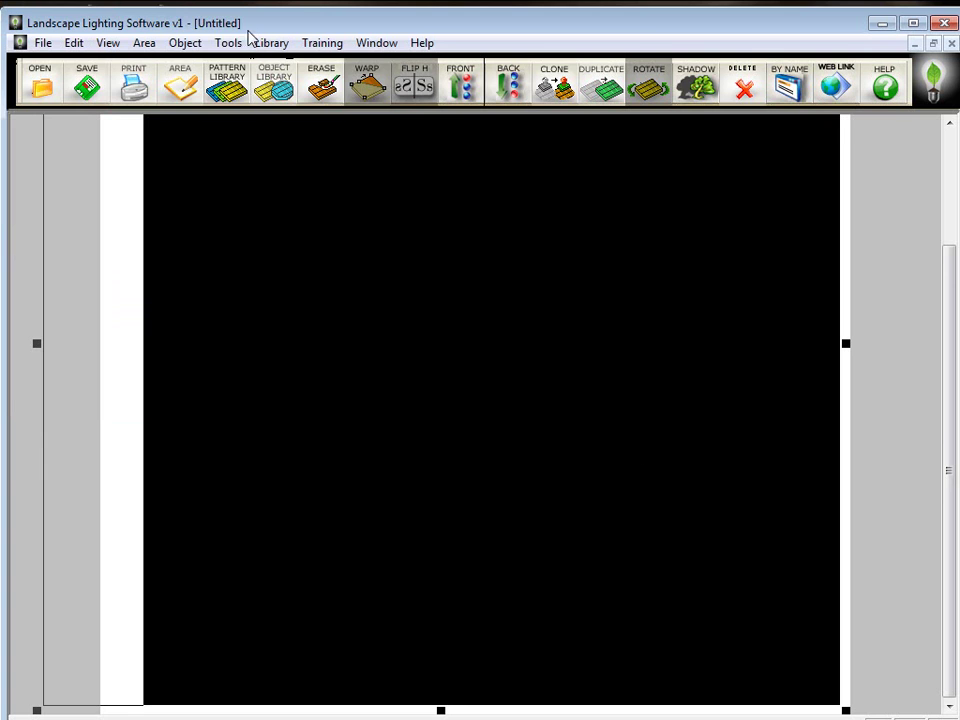
Combine the black area with the background and bring the FX Luminaire Path Lights page forward.
{"action": "left_click", "coordinate": [186, 43]}
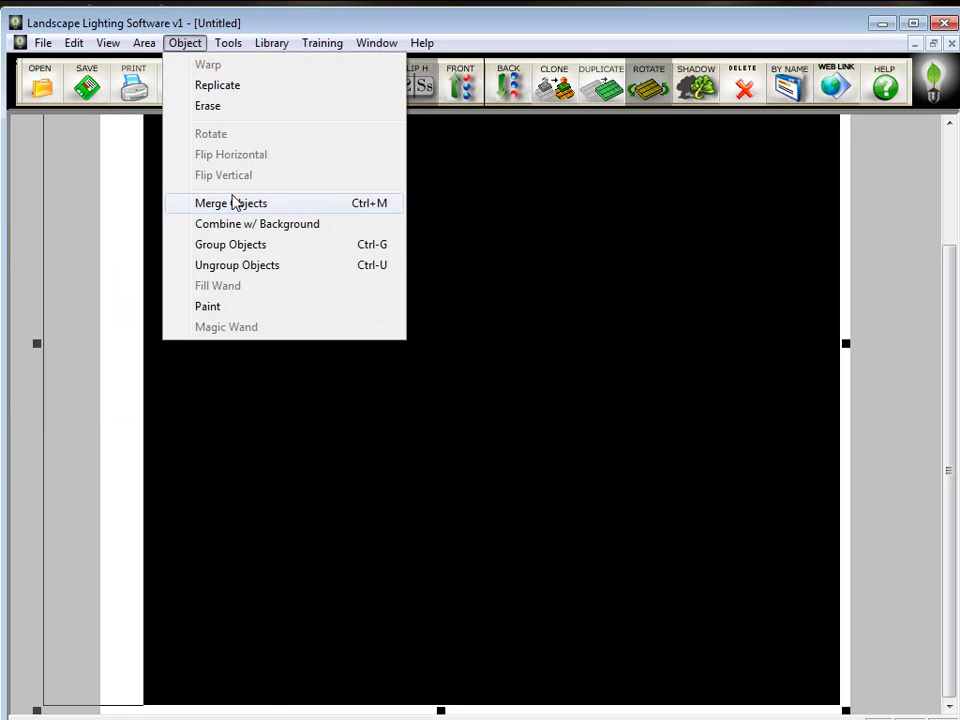
{"action": "left_click", "coordinate": [296, 226]}
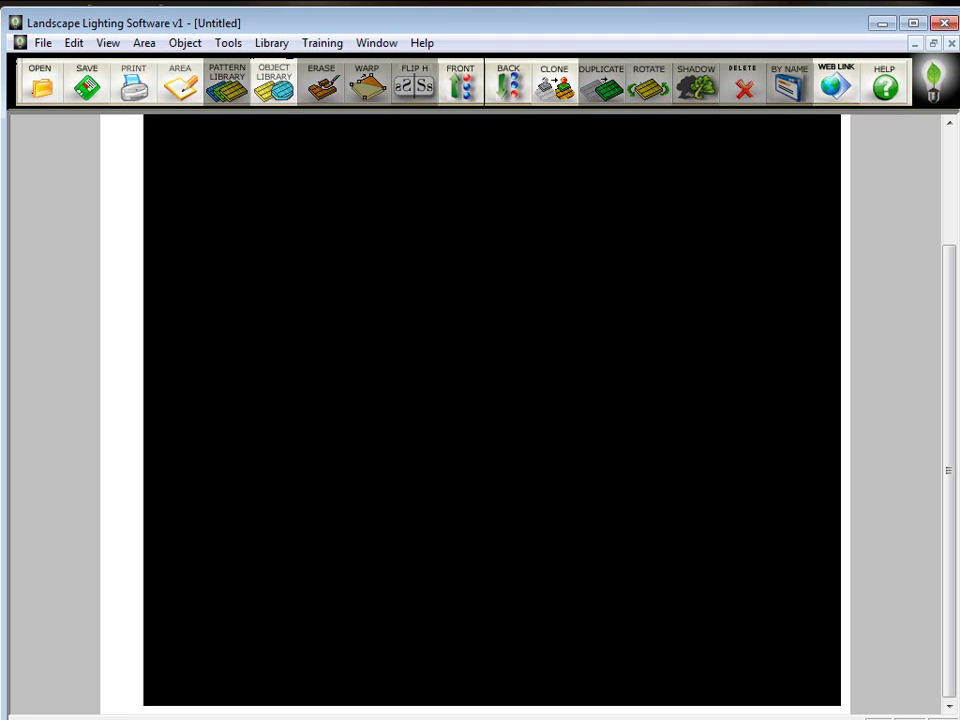
{"action": "left_click_drag", "start_coordinate": [959, 122], "coordinate": [488, 66]}
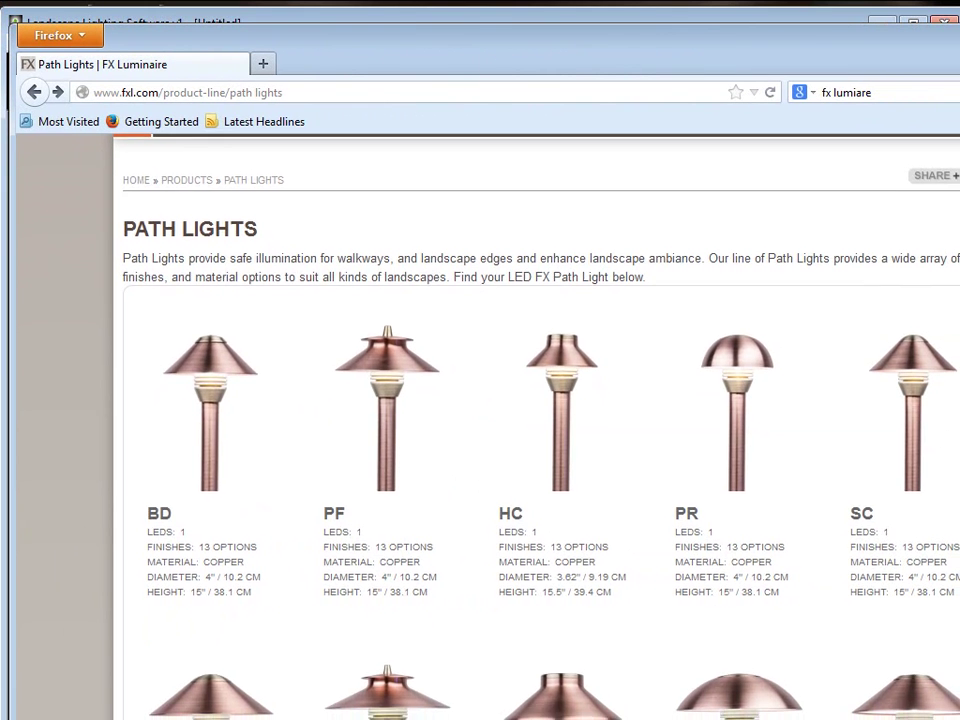
Save the PF path light image over pl_pathlights_00-pf.png in Objects, then return to the lighting software.
{"action": "scroll", "coordinate": [540, 430], "scroll_direction": "down", "scroll_amount": 7}
{"action": "scroll", "coordinate": [540, 430], "scroll_direction": "up", "scroll_amount": 6}
{"action": "scroll", "coordinate": [540, 430], "scroll_direction": "up", "scroll_amount": 2}
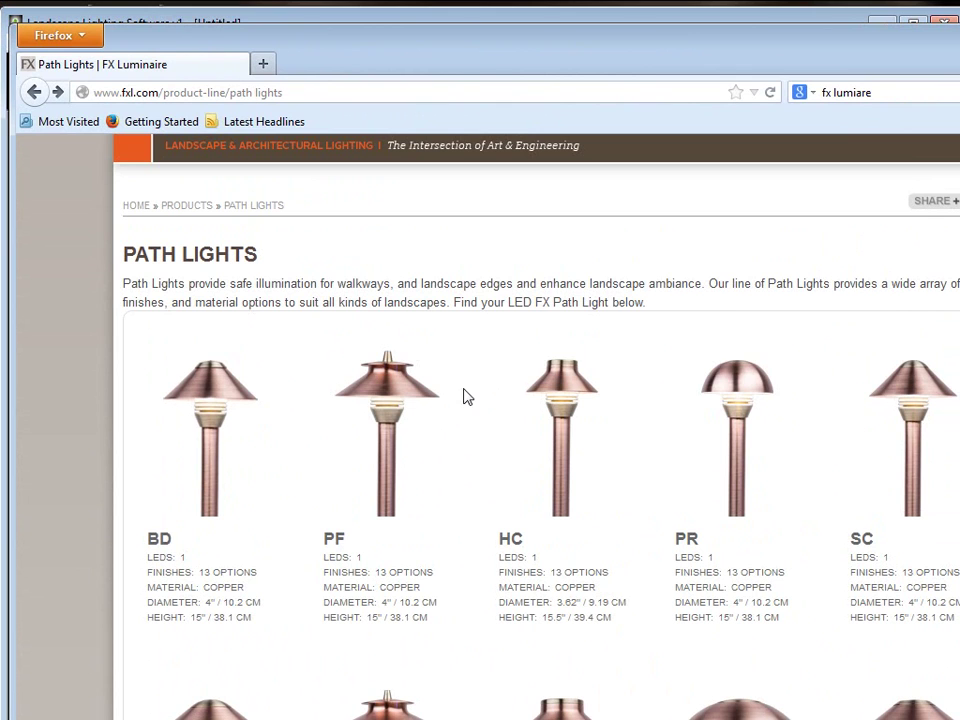
{"action": "right_click", "coordinate": [388, 396]}
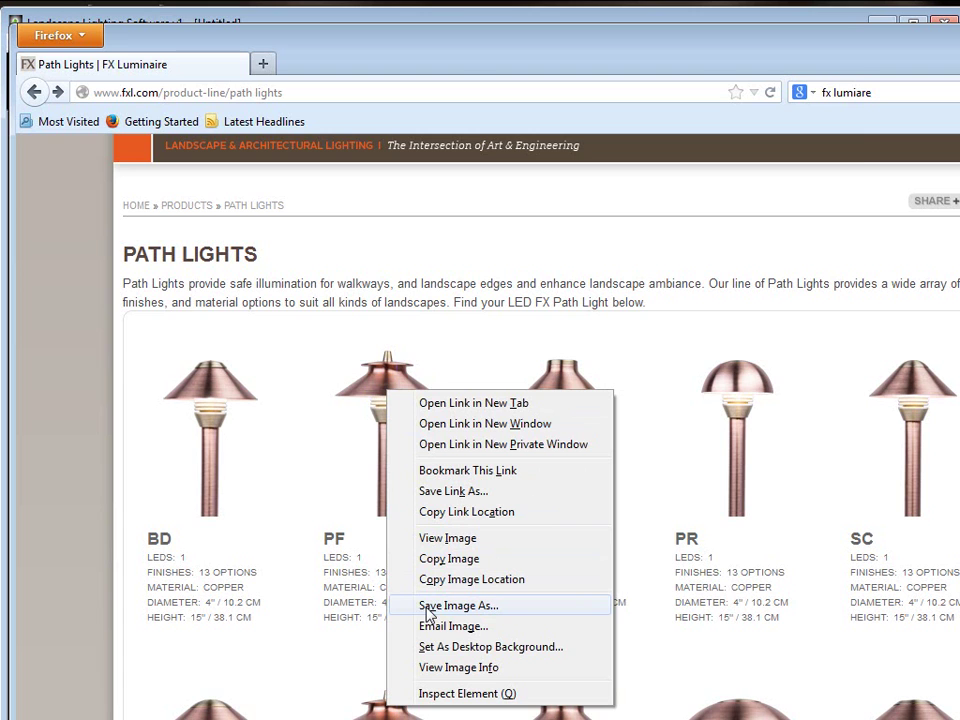
{"action": "left_click", "coordinate": [484, 606]}
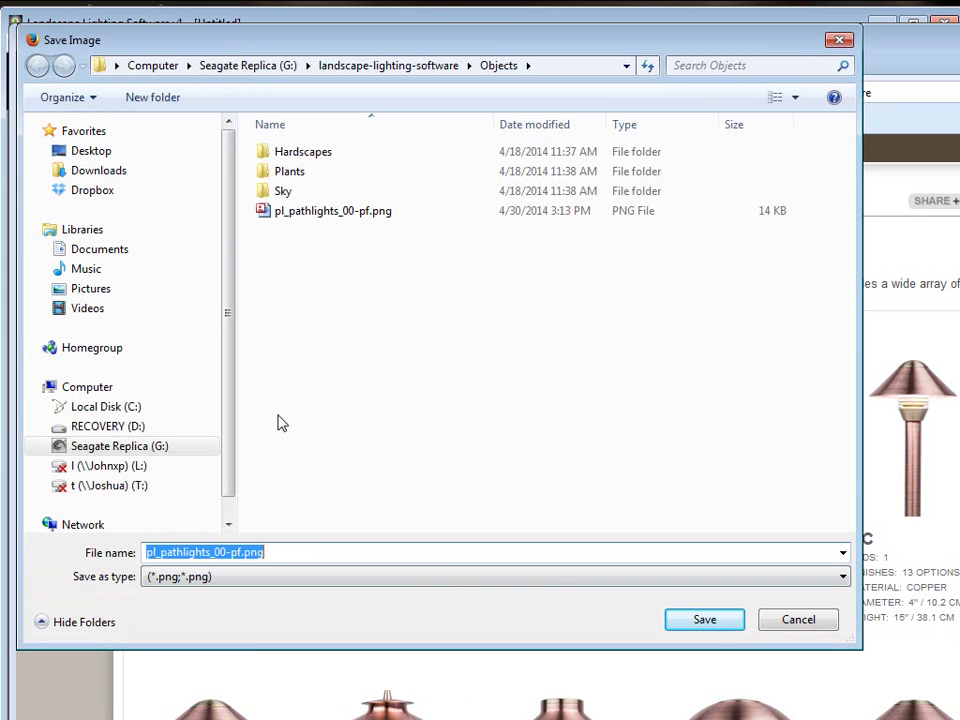
{"action": "left_click", "coordinate": [328, 213]}
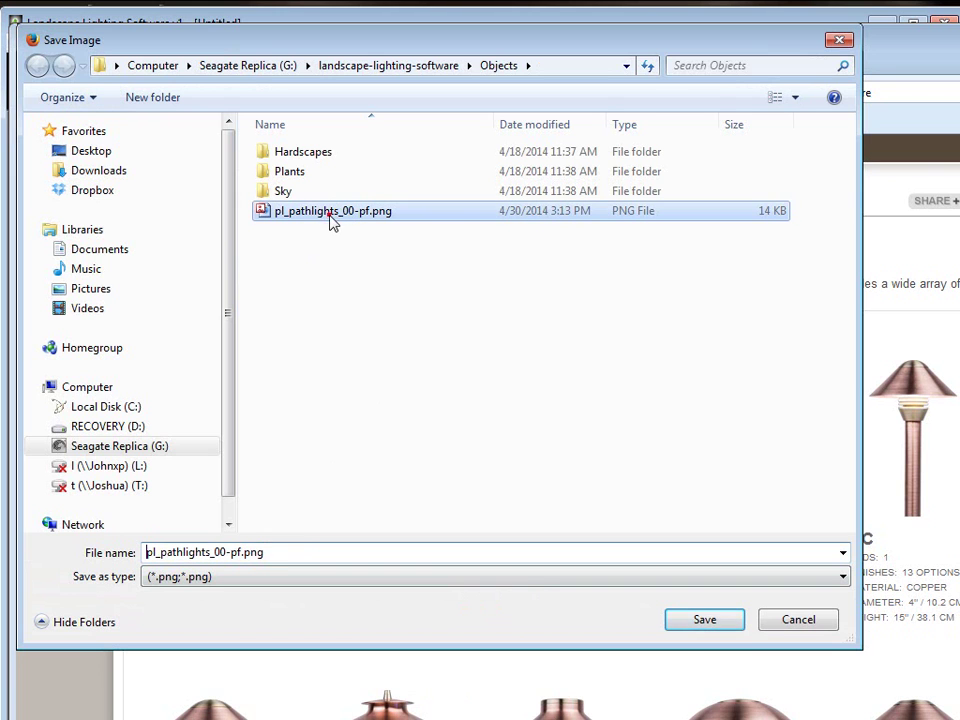
{"action": "left_click", "coordinate": [703, 625]}
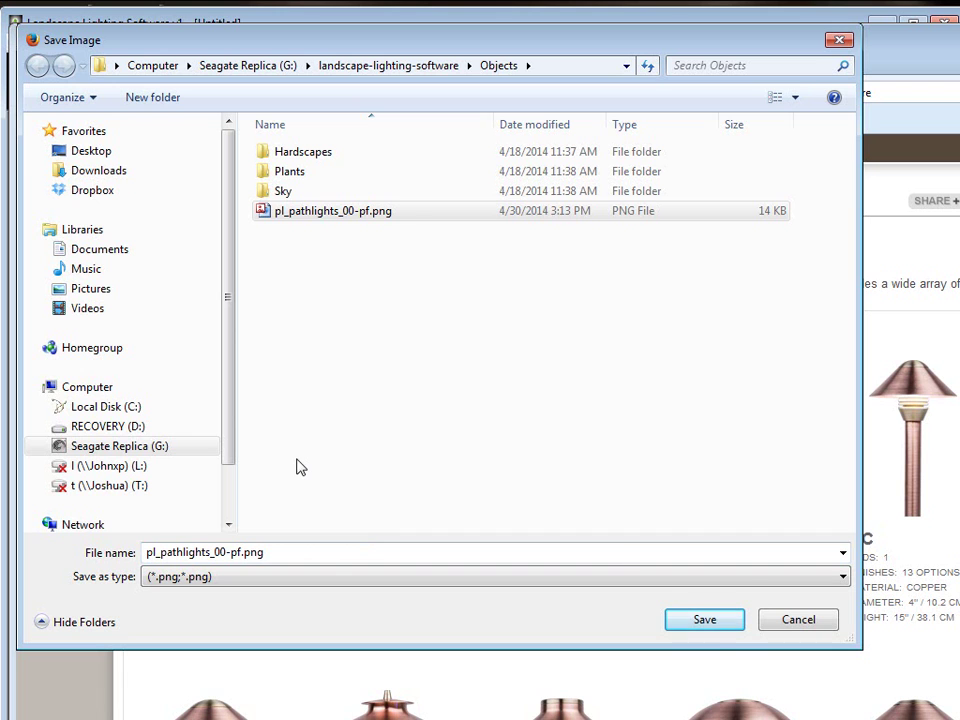
{"action": "left_click", "coordinate": [712, 622]}
{"action": "left_click", "coordinate": [945, 500]}
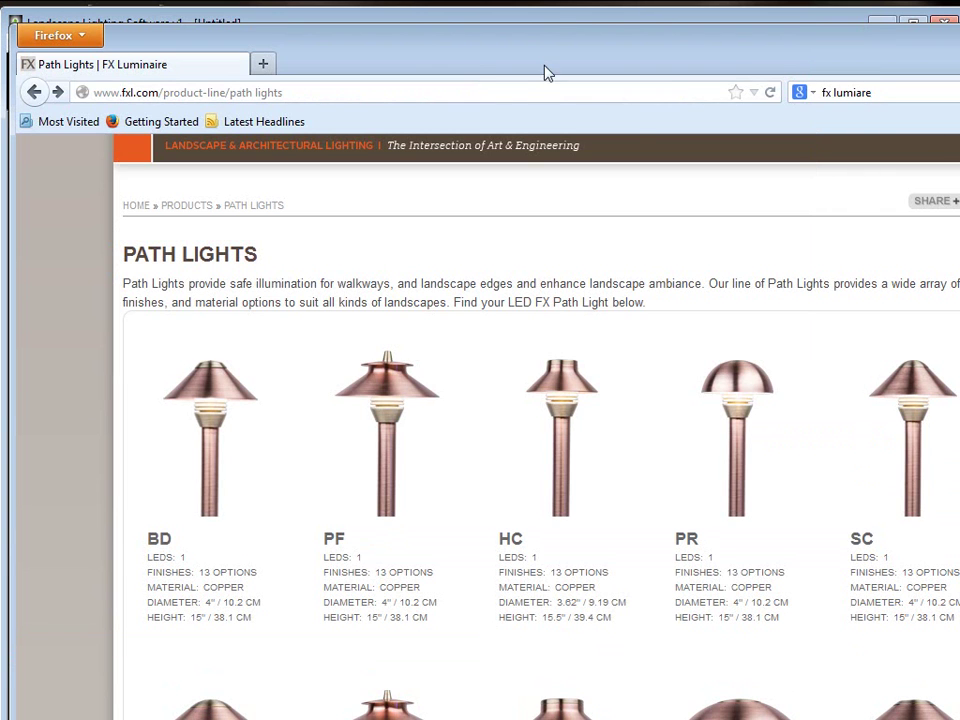
{"action": "key", "text": "alt+Tab"}
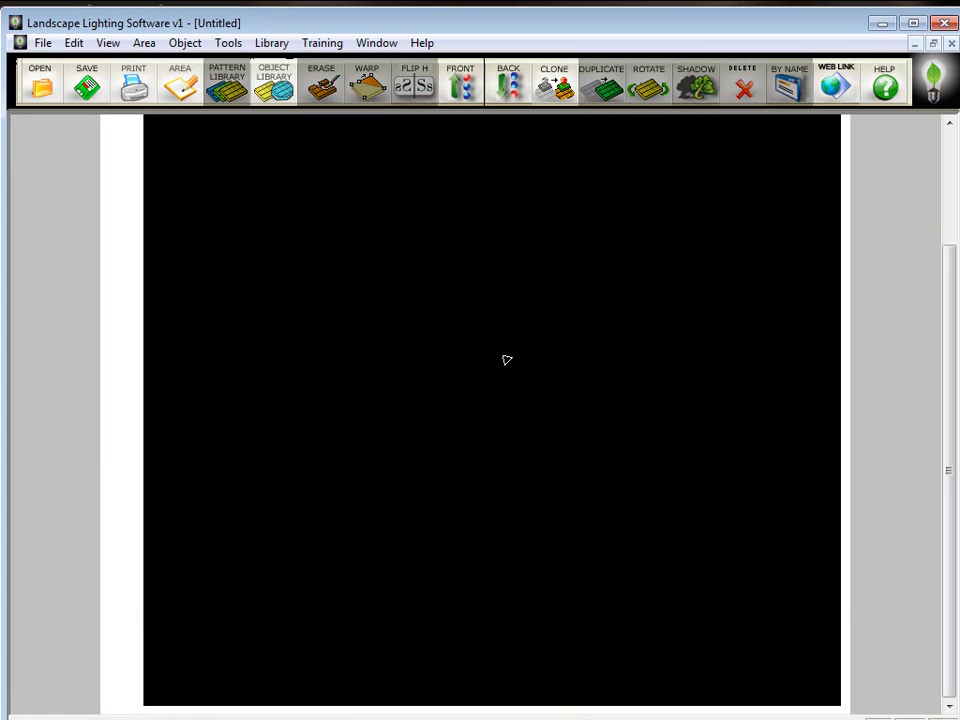
Import pl_pathlights_00-pf.png as a PNG object and select the copper lamp on the canvas.
{"action": "left_click", "coordinate": [43, 43]}
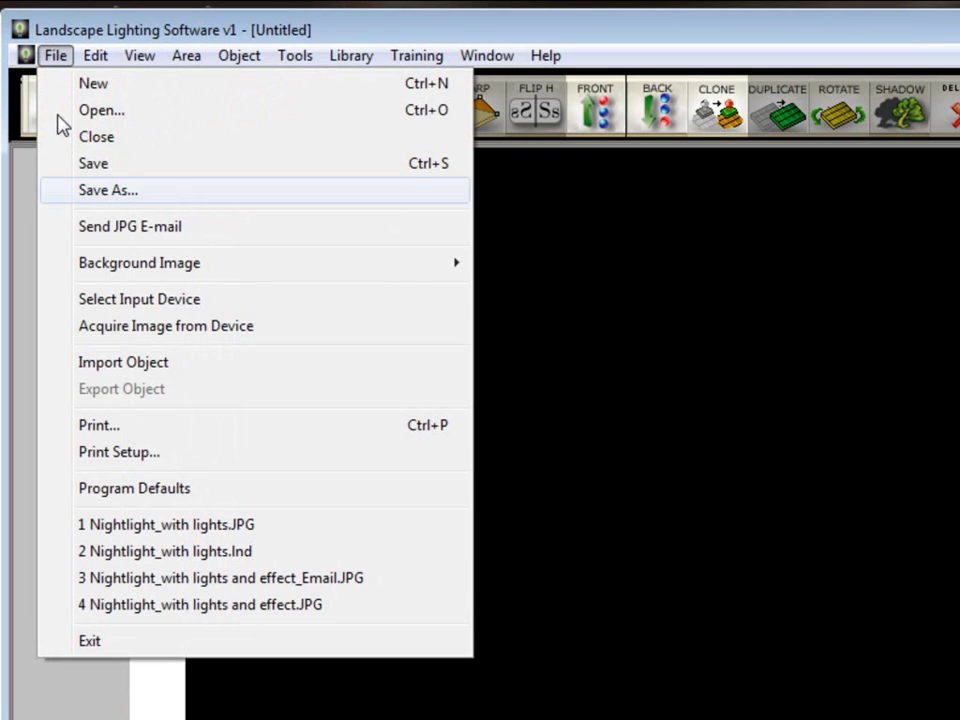
{"action": "left_click", "coordinate": [165, 366]}
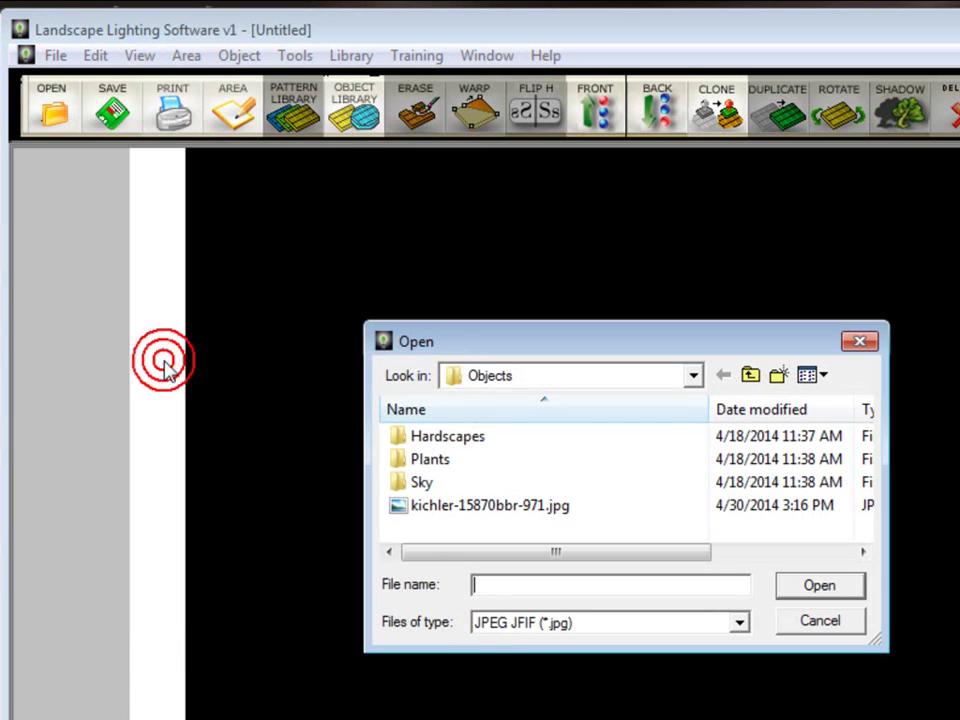
{"action": "left_click", "coordinate": [561, 621]}
{"action": "left_click", "coordinate": [640, 677]}
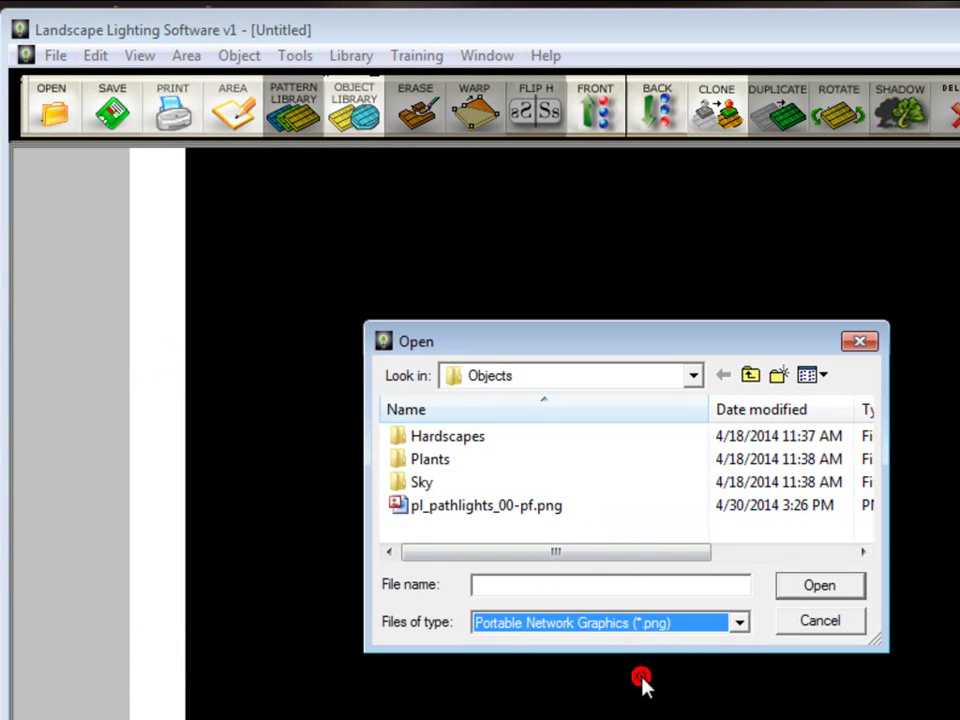
{"action": "double_click", "coordinate": [493, 510]}
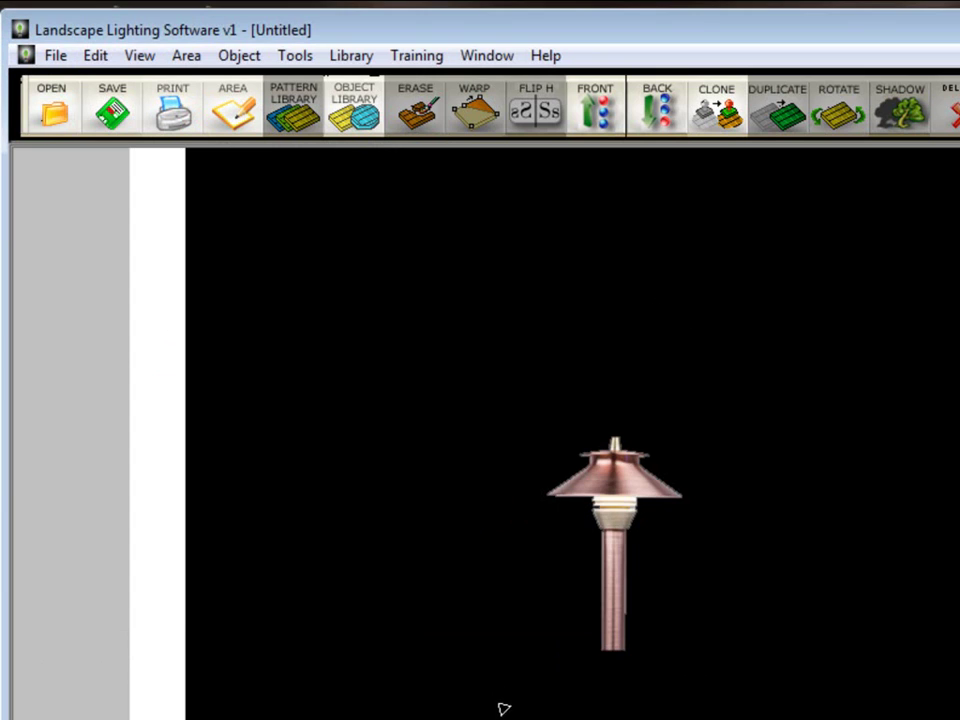
{"action": "left_click", "coordinate": [609, 537]}
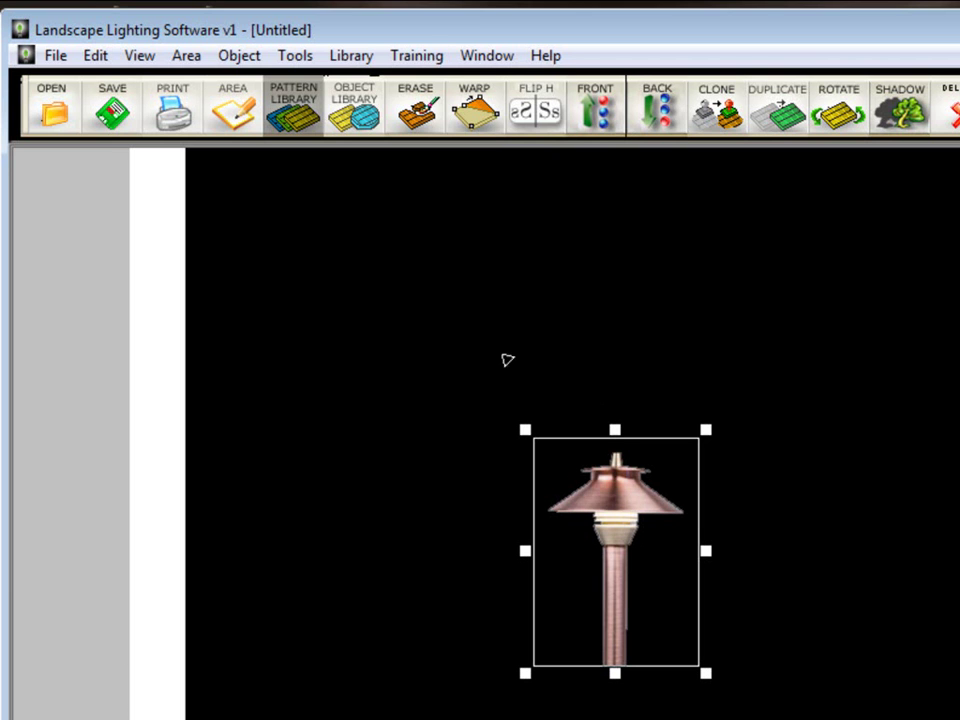
Export the lamp as a Land Object (LOB) named LED FX path light PF Copper.
{"action": "left_click", "coordinate": [53, 60]}
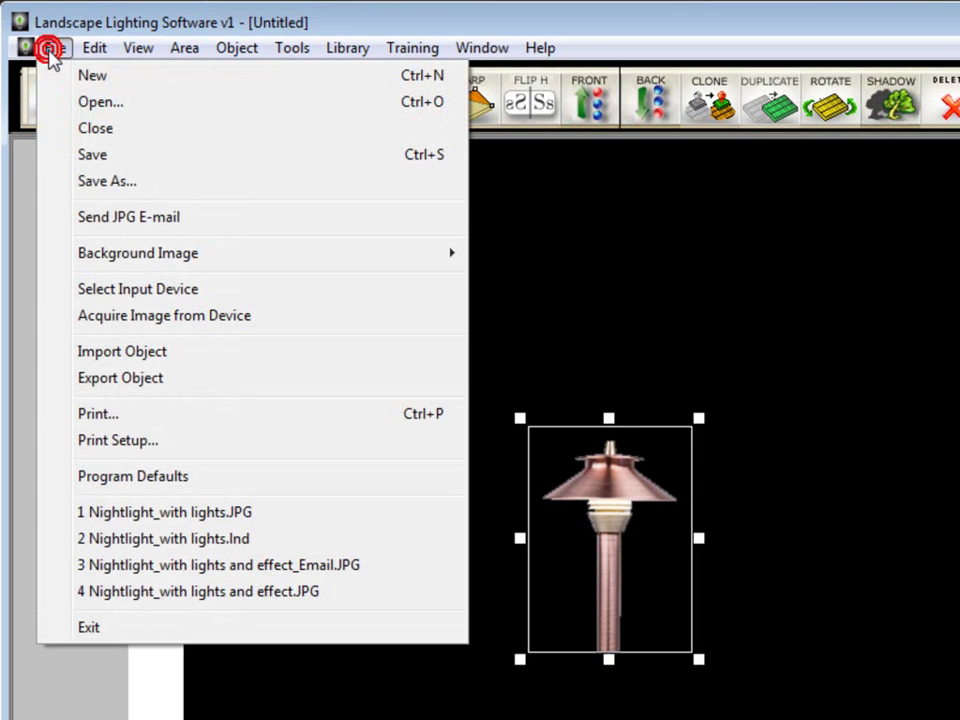
{"action": "left_click", "coordinate": [179, 390]}
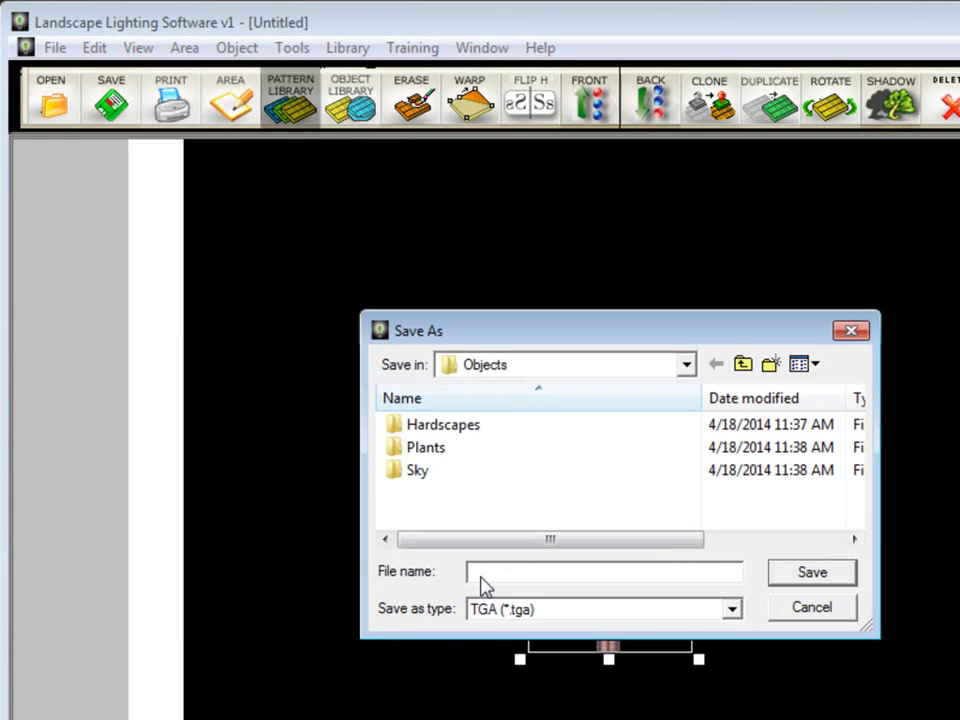
{"action": "left_click", "coordinate": [574, 609]}
{"action": "scroll", "coordinate": [686, 647], "scroll_direction": "up", "scroll_amount": 2}
{"action": "left_click", "coordinate": [640, 630]}
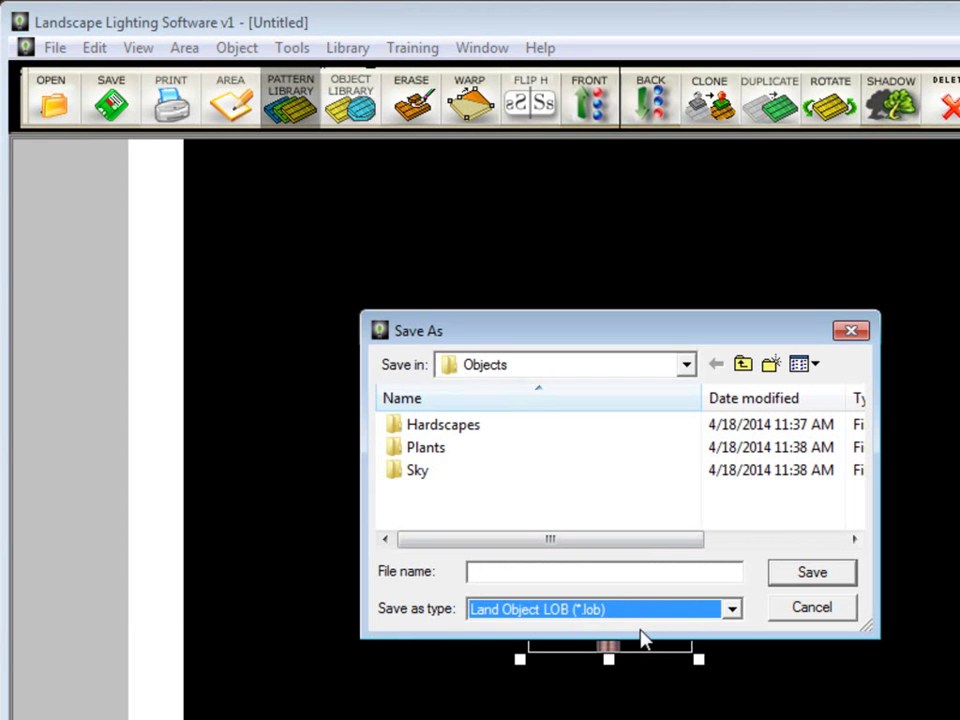
{"action": "left_click", "coordinate": [605, 564]}
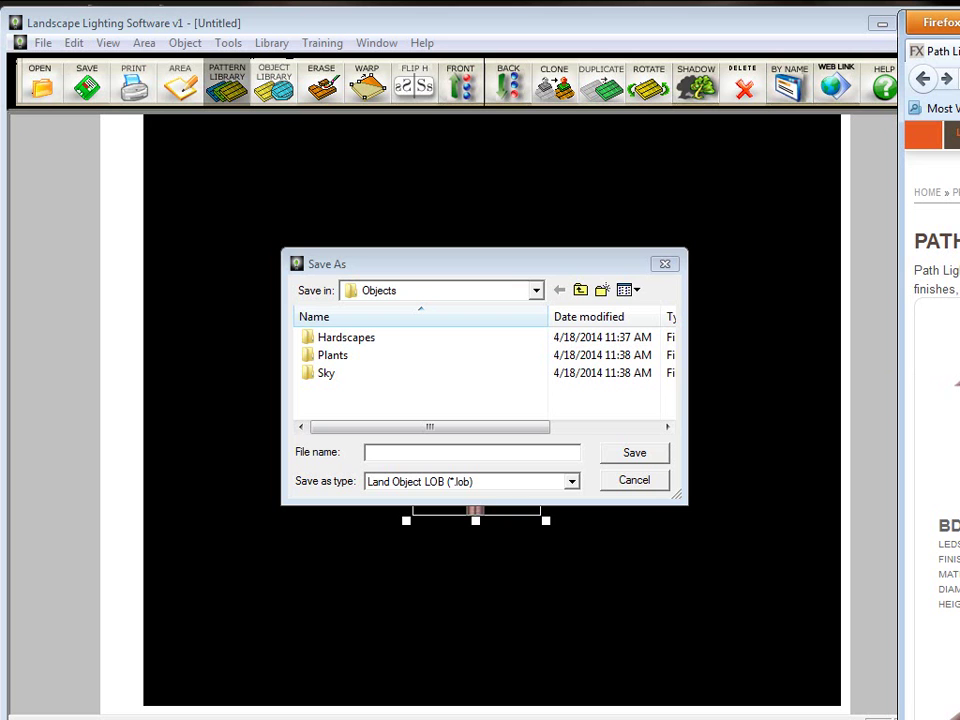
{"action": "left_click_drag", "start_coordinate": [955, 22], "coordinate": [618, 47]}
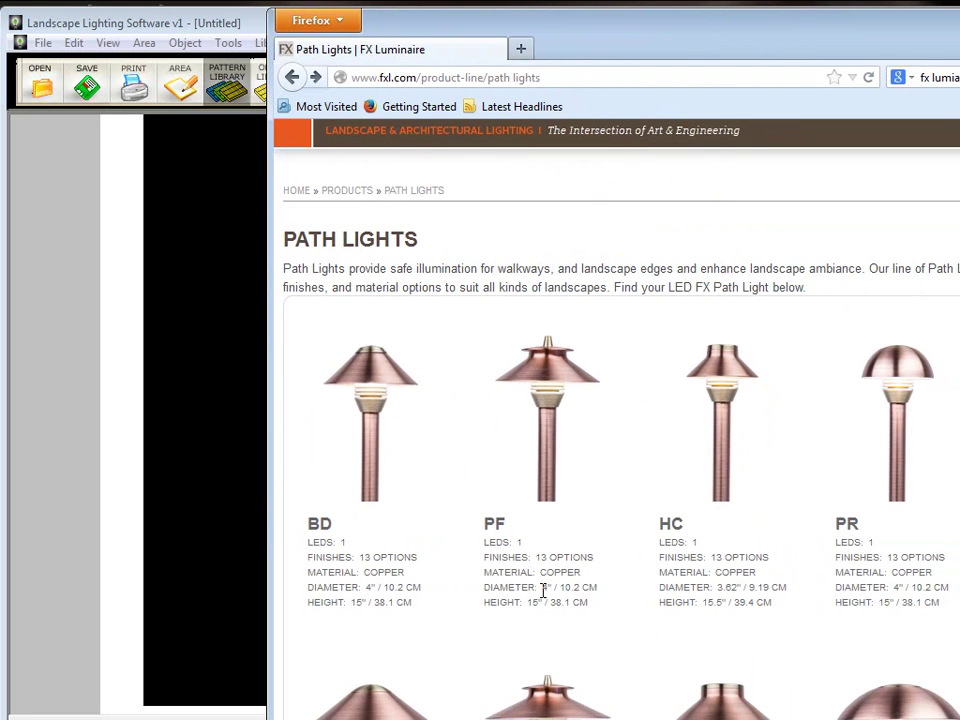
{"action": "left_click_drag", "start_coordinate": [509, 39], "coordinate": [959, 30]}
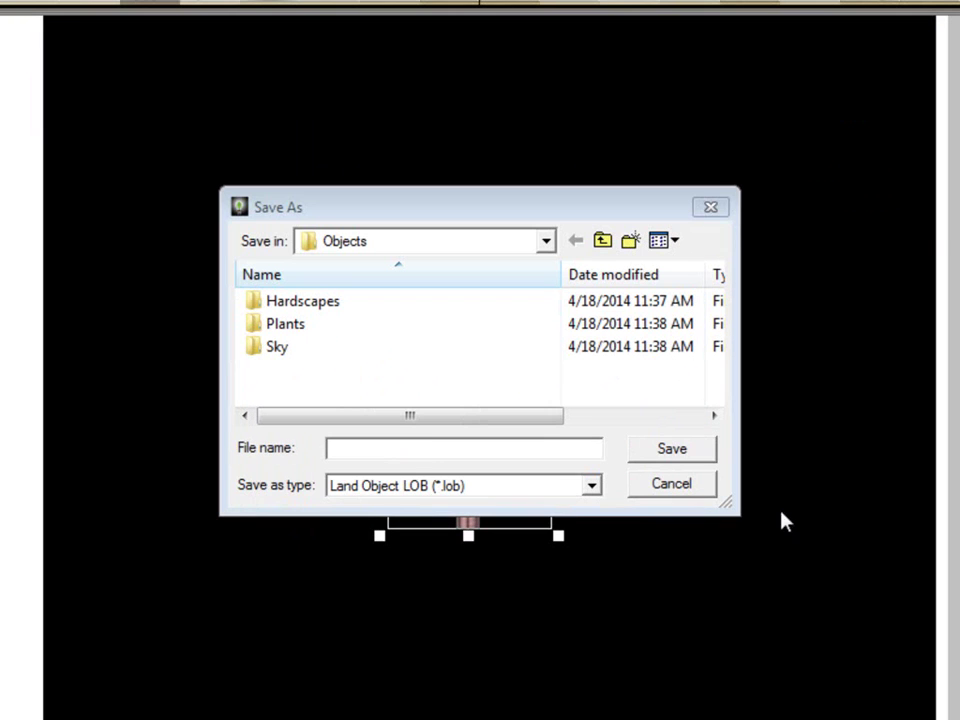
{"action": "left_click", "coordinate": [443, 452]}
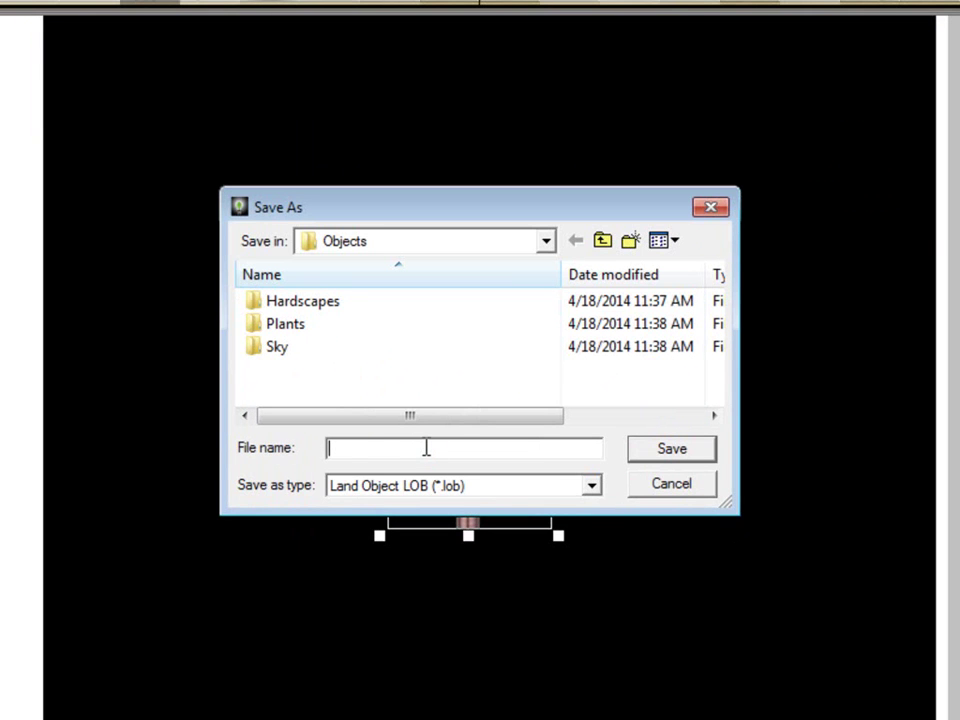
{"action": "type", "text": "LED FX path light PF Copper"}
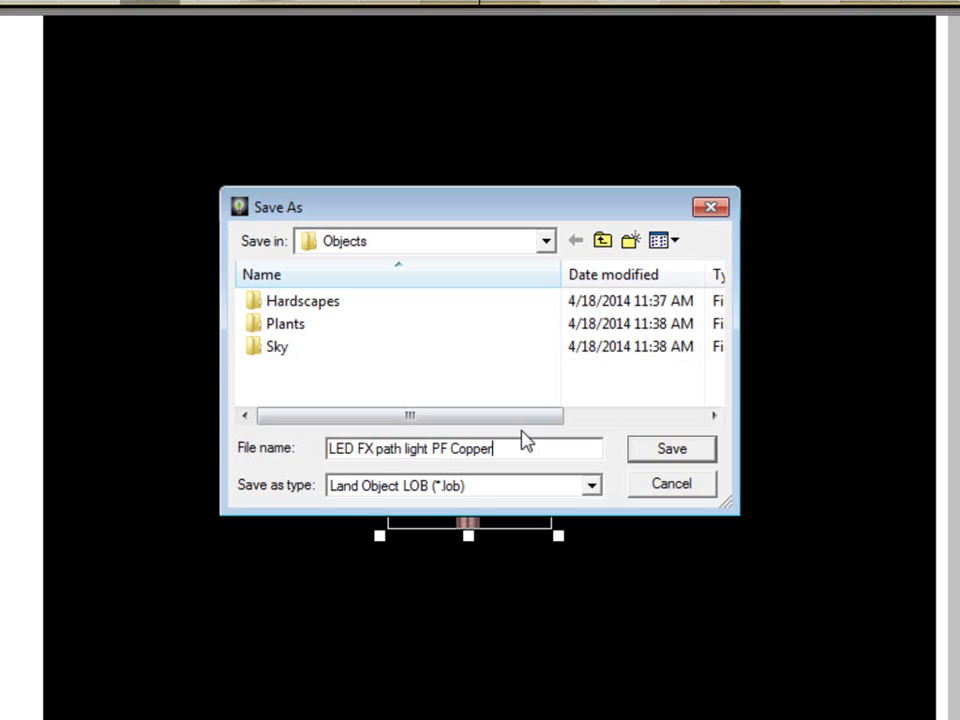
Create a new FX Luminaire folder and save the object inside it.
{"action": "left_click", "coordinate": [630, 242]}
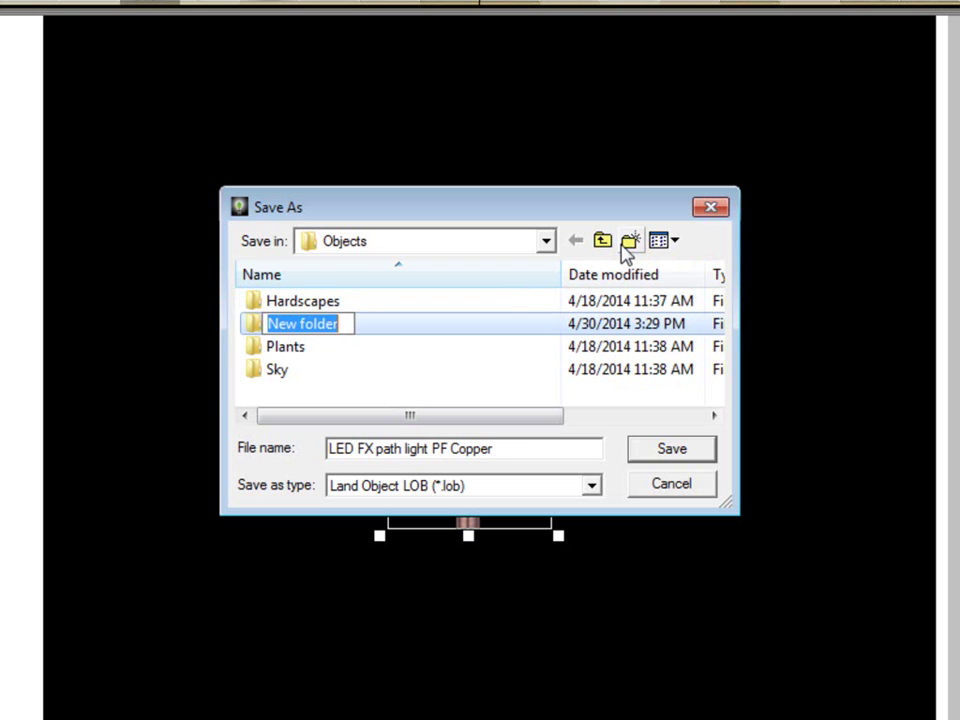
{"action": "type", "text": "FX L"}
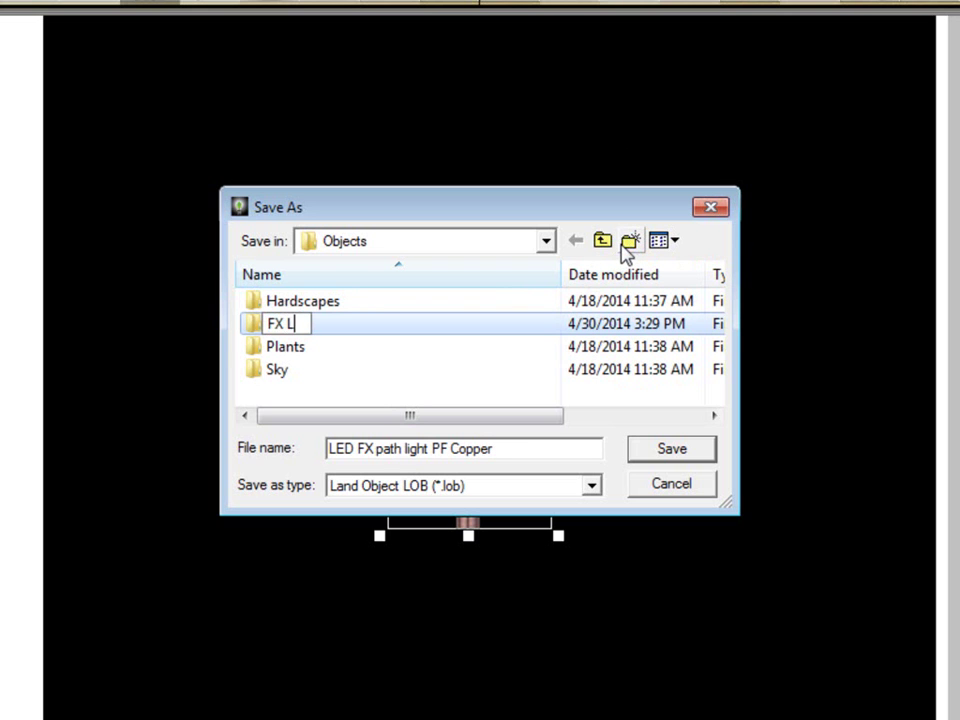
{"action": "type", "text": "uminaire"}
{"action": "key", "text": "Return"}
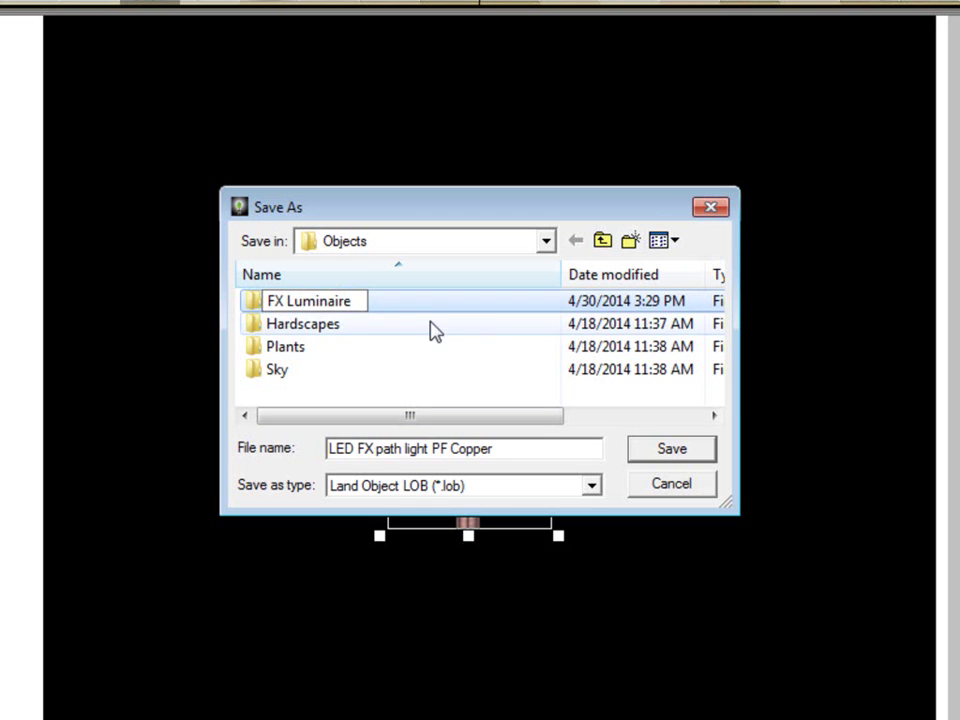
{"action": "left_click", "coordinate": [439, 306]}
{"action": "double_click", "coordinate": [436, 310]}
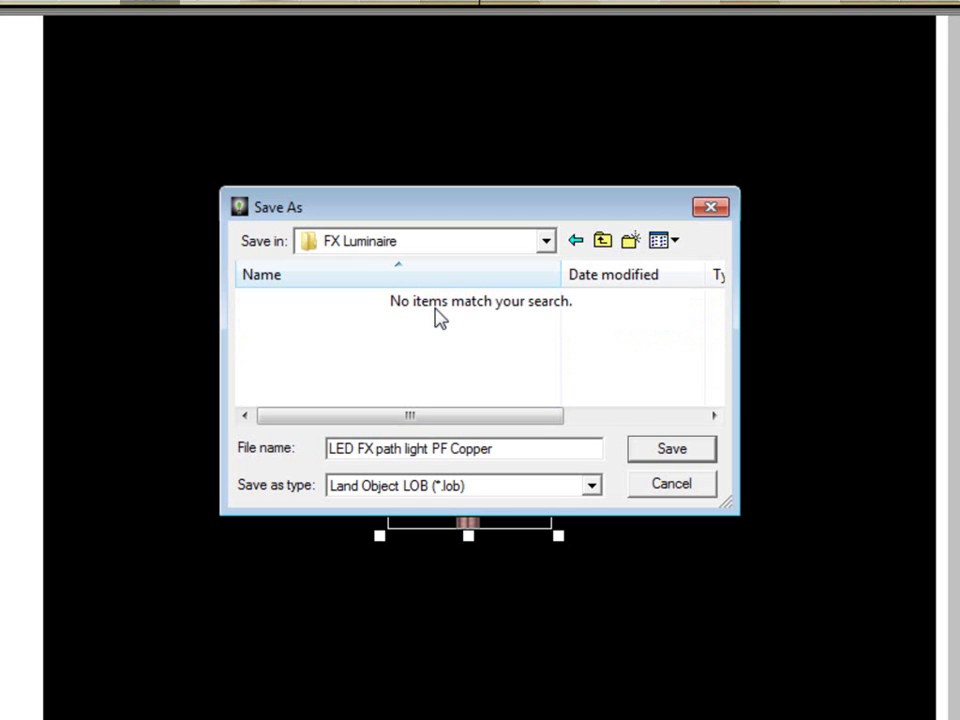
{"action": "left_click", "coordinate": [672, 450]}
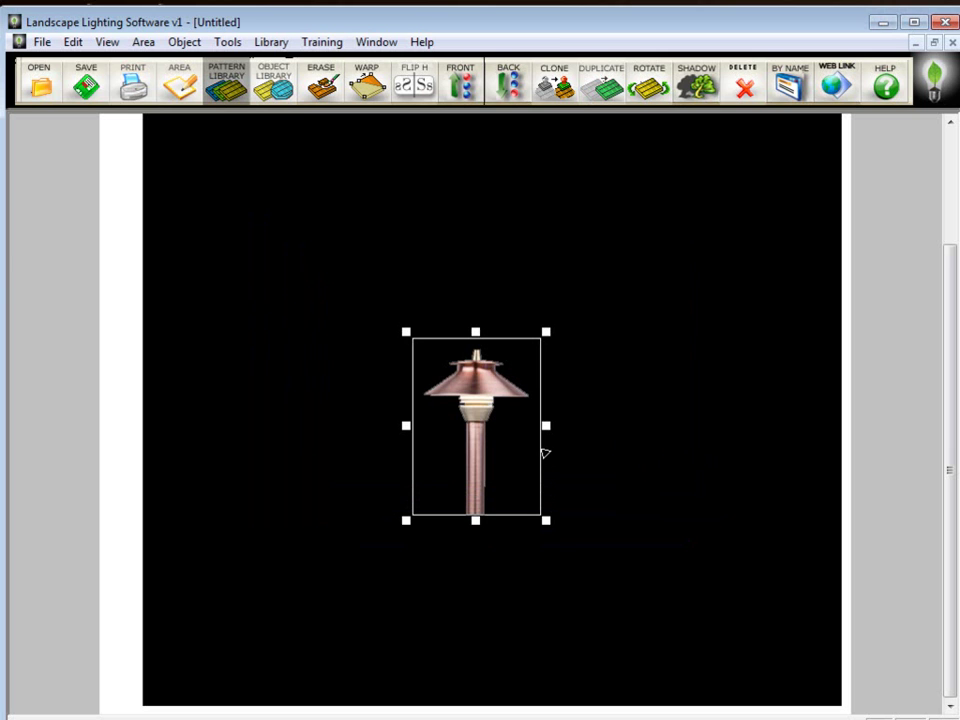
{"action": "left_click", "coordinate": [495, 399]}
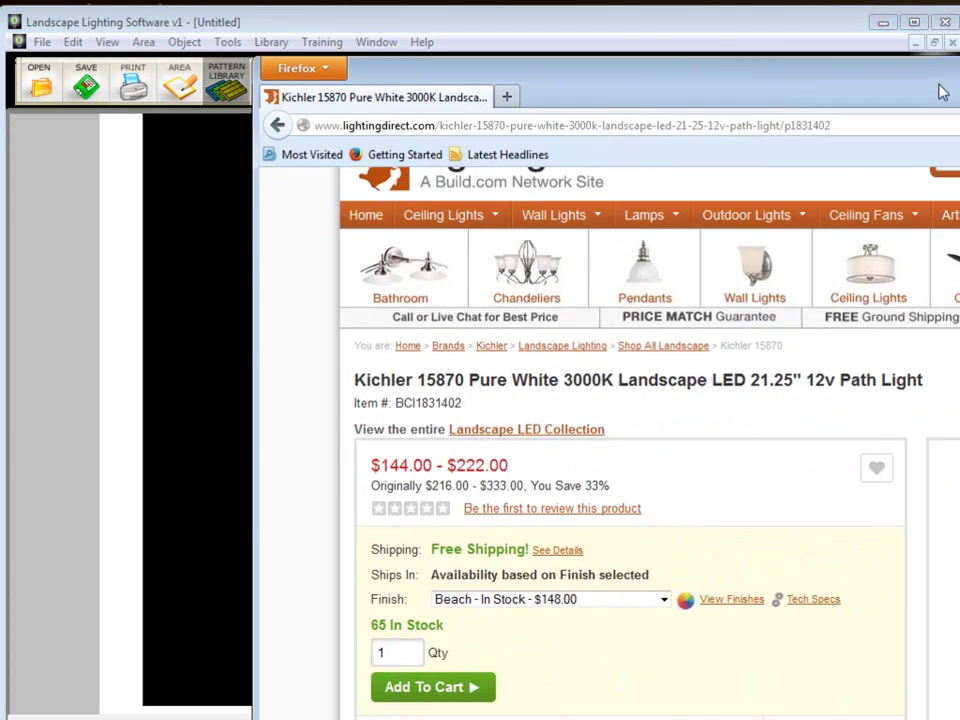
Go back to the Shop All Landscape listing in Firefox and scroll to the Kichler 15870.
{"action": "left_click_drag", "start_coordinate": [936, 92], "coordinate": [705, 67]}
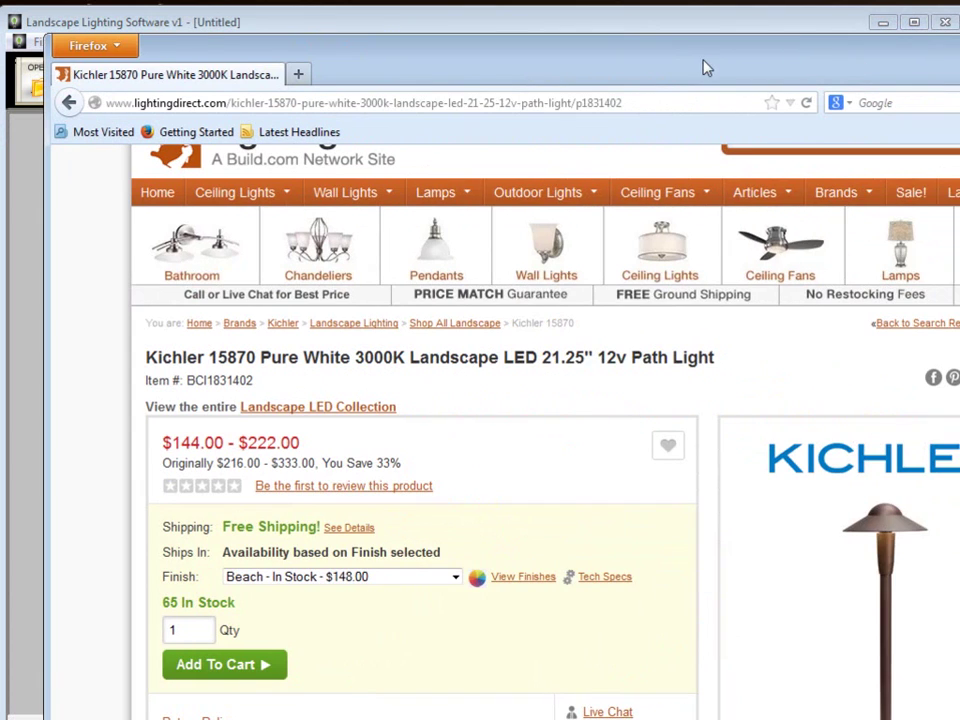
{"action": "key", "text": "alt+Left"}
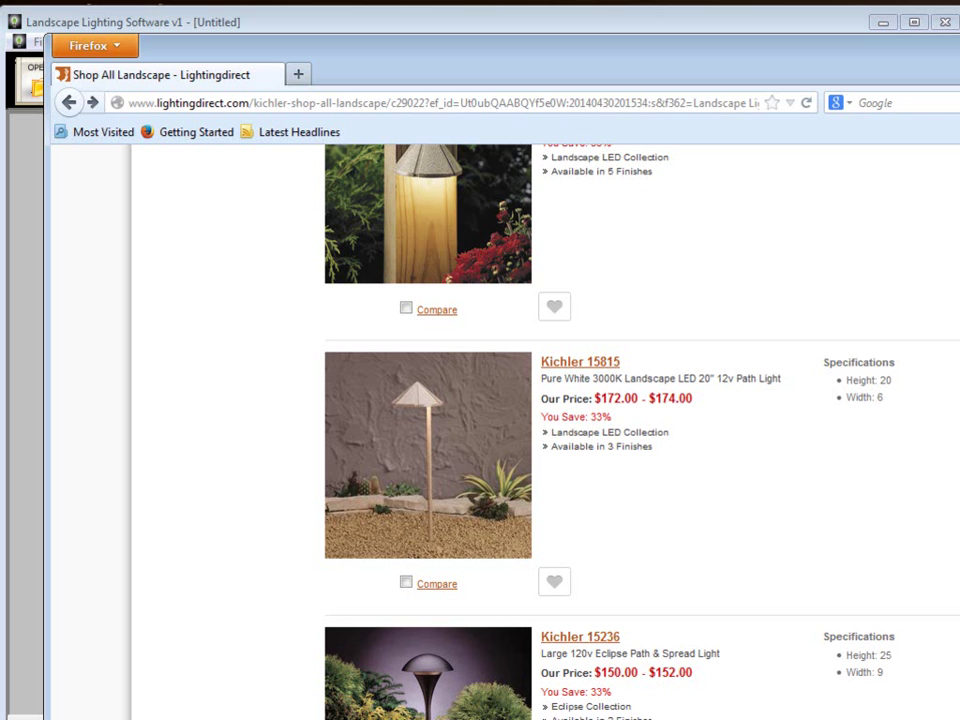
{"action": "scroll", "coordinate": [640, 430], "scroll_direction": "down", "scroll_amount": 3}
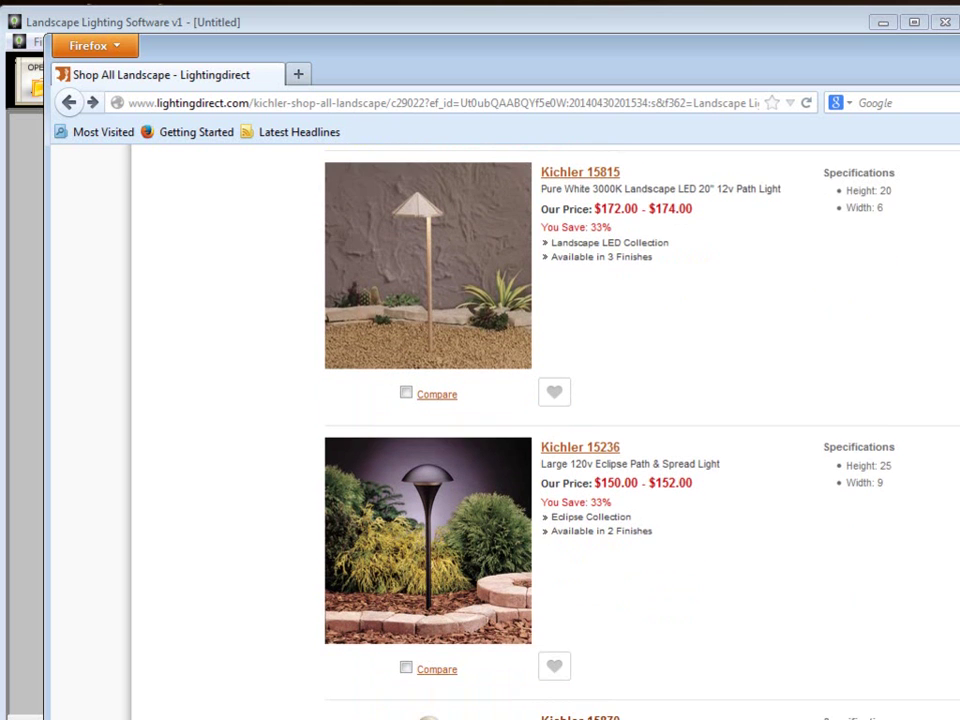
{"action": "scroll", "coordinate": [640, 430], "scroll_direction": "down", "scroll_amount": 2}
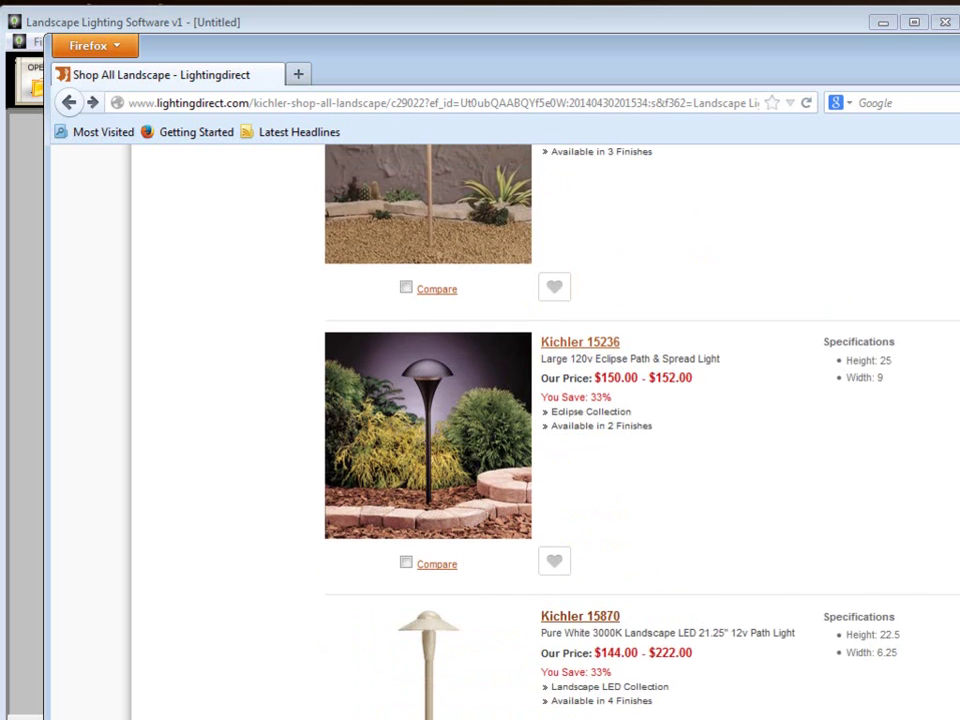
{"action": "scroll", "coordinate": [640, 430], "scroll_direction": "down", "scroll_amount": 4}
{"action": "scroll", "coordinate": [640, 430], "scroll_direction": "up", "scroll_amount": 3}
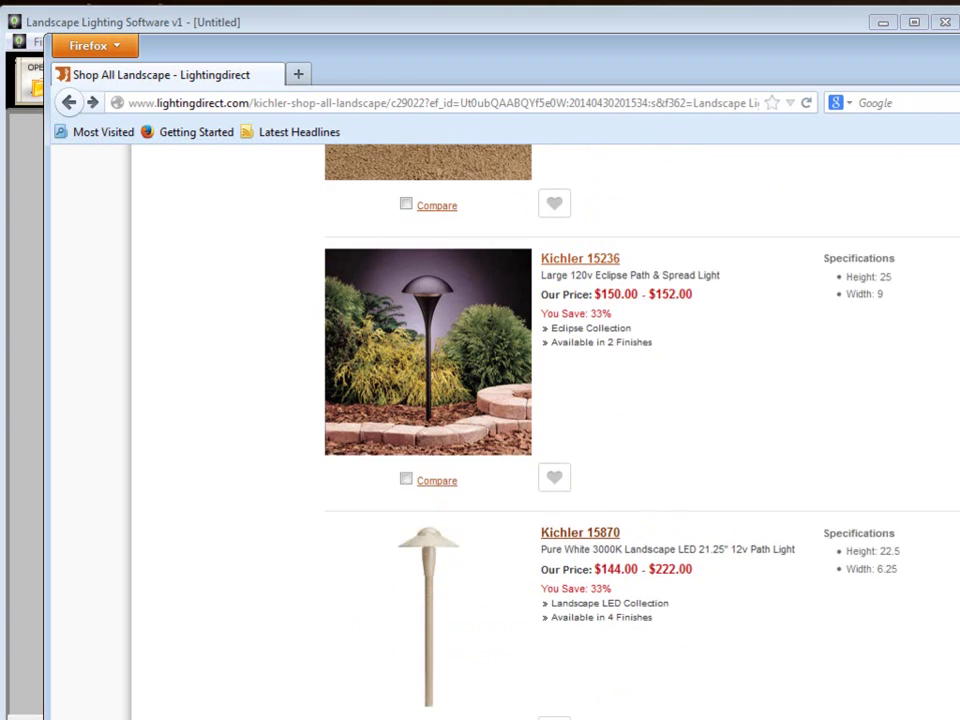
{"action": "scroll", "coordinate": [640, 430], "scroll_direction": "up", "scroll_amount": 1}
{"action": "scroll", "coordinate": [640, 430], "scroll_direction": "down", "scroll_amount": 5}
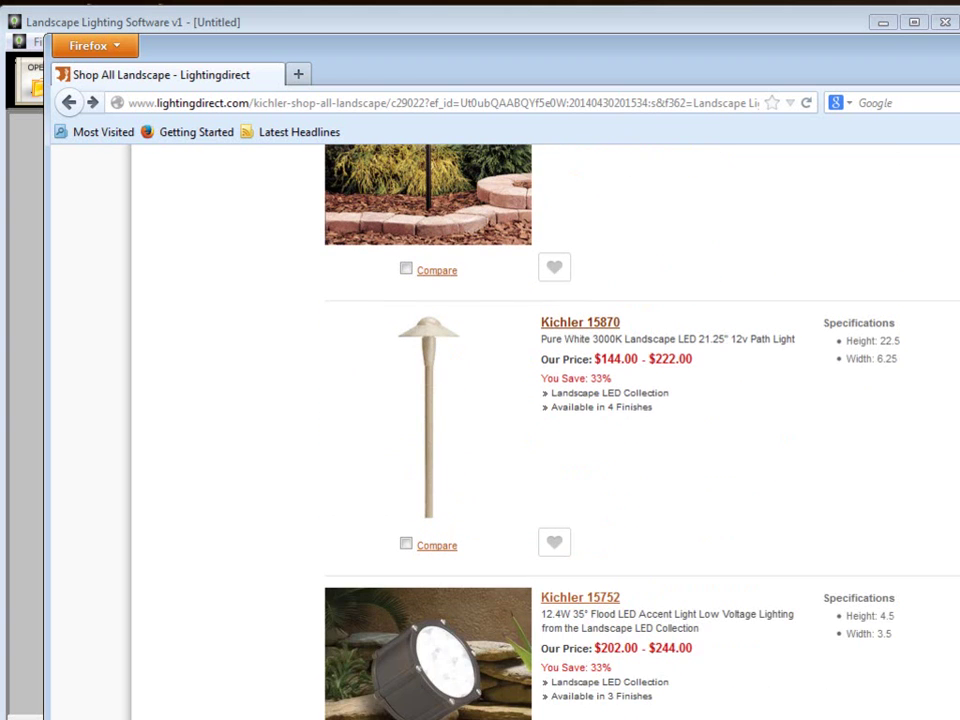
{"action": "scroll", "coordinate": [640, 430], "scroll_direction": "up", "scroll_amount": 1}
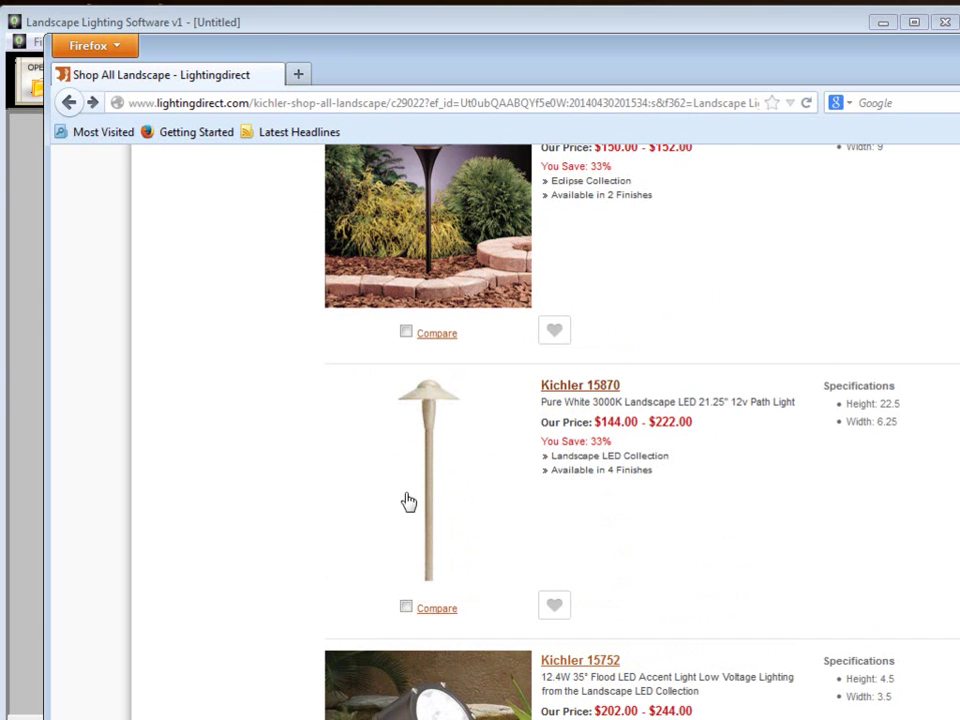
Open the Kichler 15870 product page and enlarge the Beach finish image.
{"action": "left_click", "coordinate": [429, 474]}
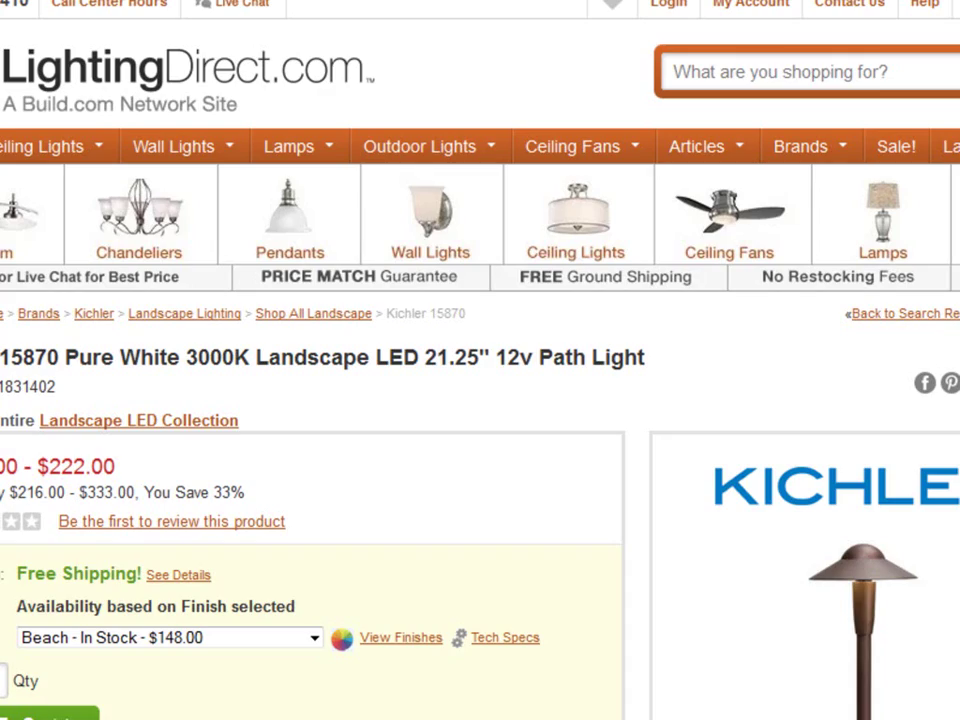
{"action": "scroll", "coordinate": [480, 360], "scroll_direction": "down", "scroll_amount": 10}
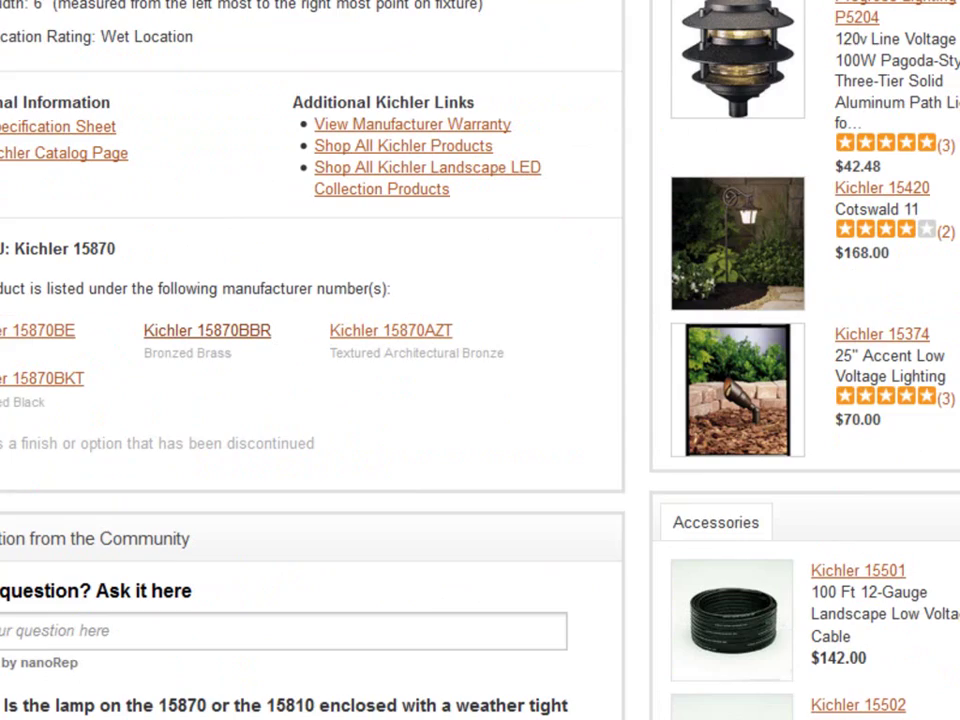
{"action": "scroll", "coordinate": [825, 285], "scroll_direction": "up", "scroll_amount": 8}
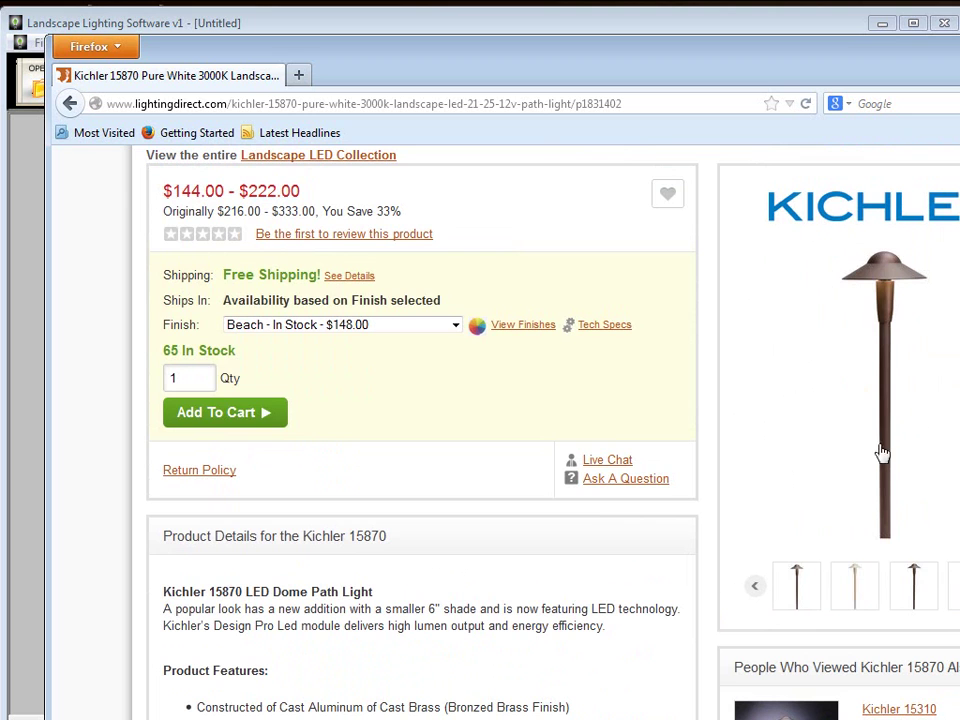
{"action": "left_click", "coordinate": [856, 592]}
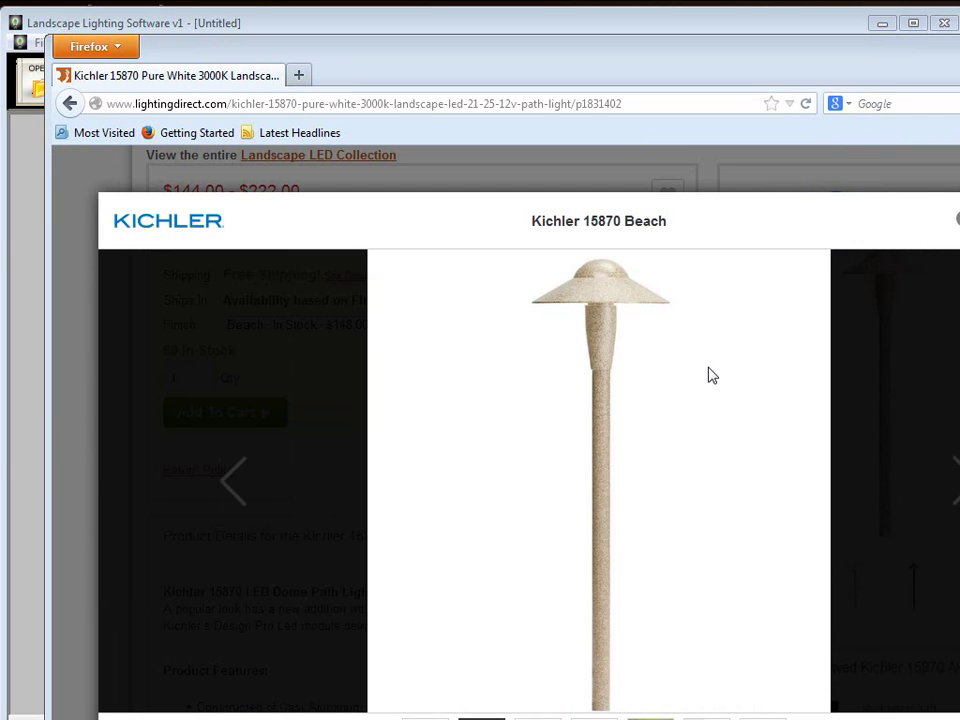
Save the Beach lamp image as kichler-15870be-972.jpg in Objects and return to the lighting software.
{"action": "right_click", "coordinate": [606, 328]}
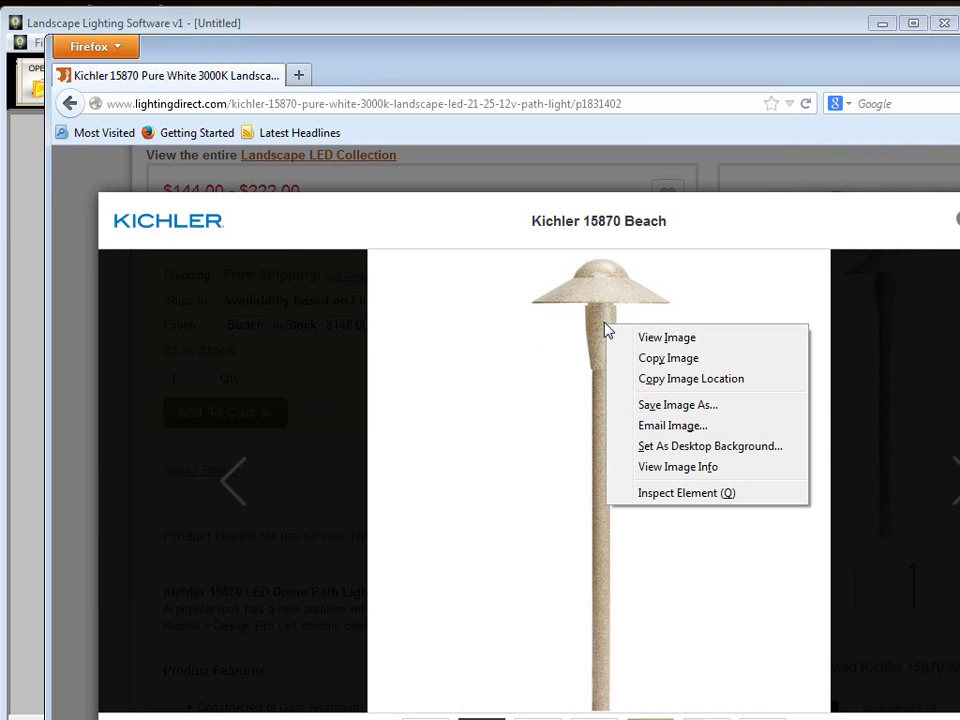
{"action": "left_click", "coordinate": [690, 406]}
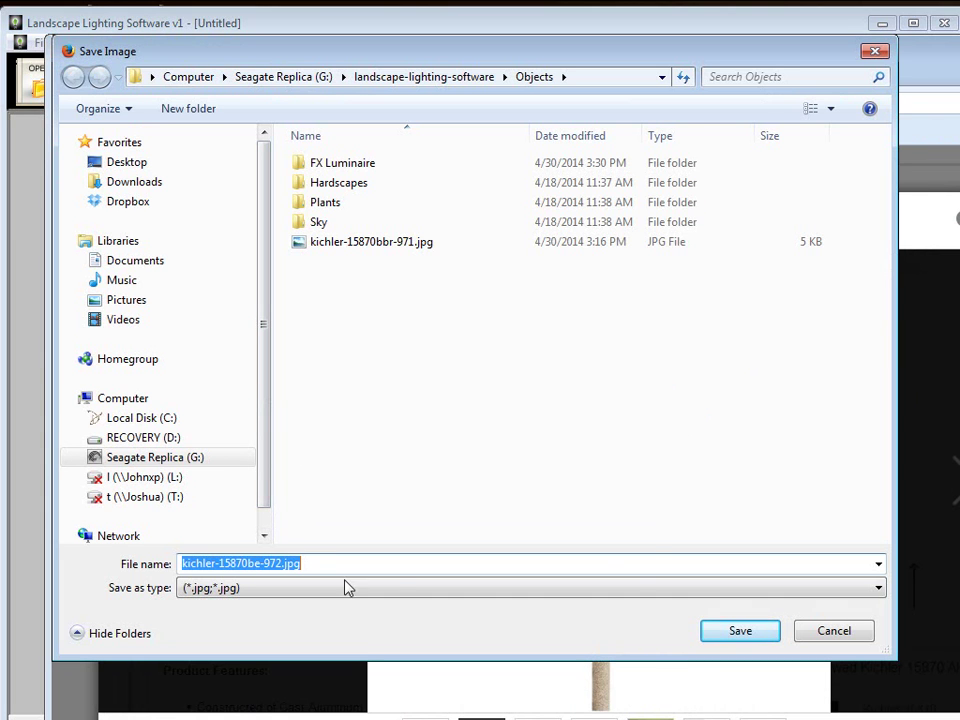
{"action": "left_click", "coordinate": [760, 640]}
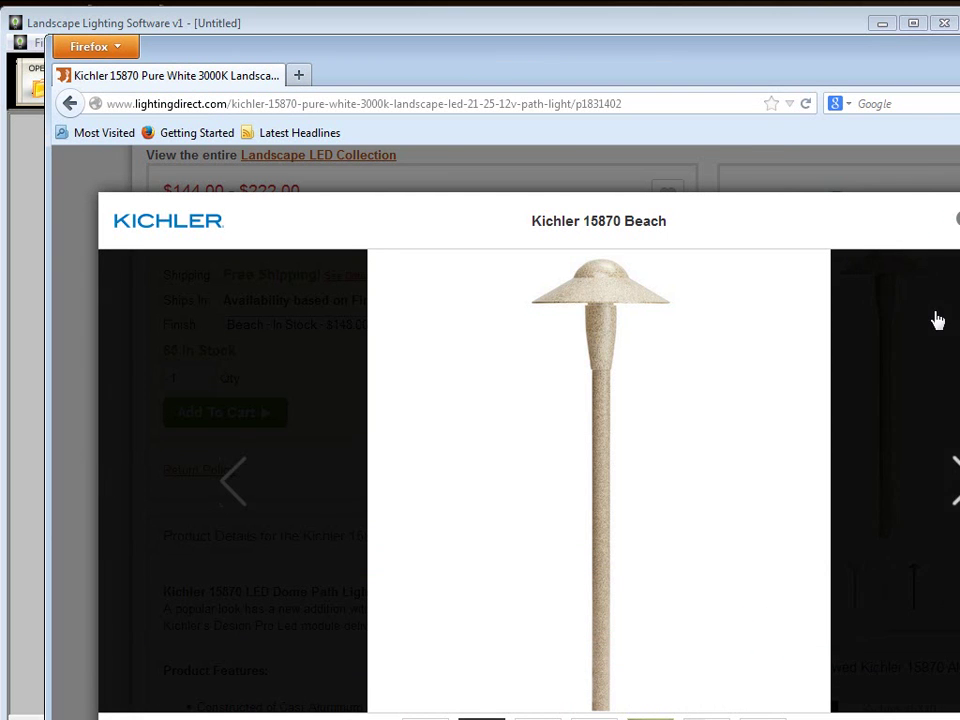
{"action": "key", "text": "Escape"}
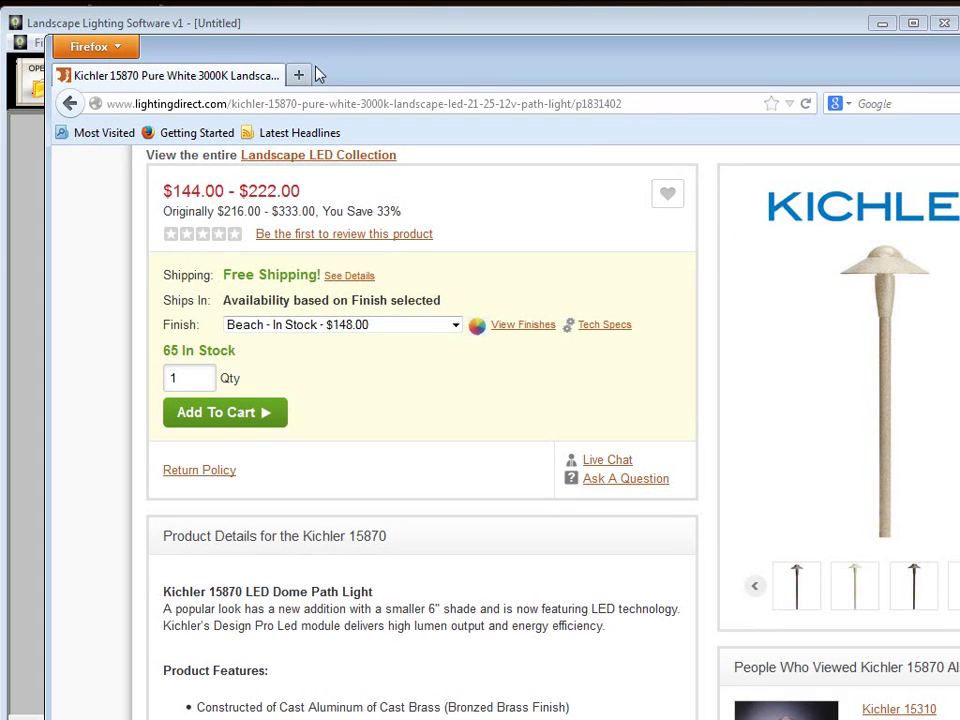
{"action": "left_click", "coordinate": [317, 65]}
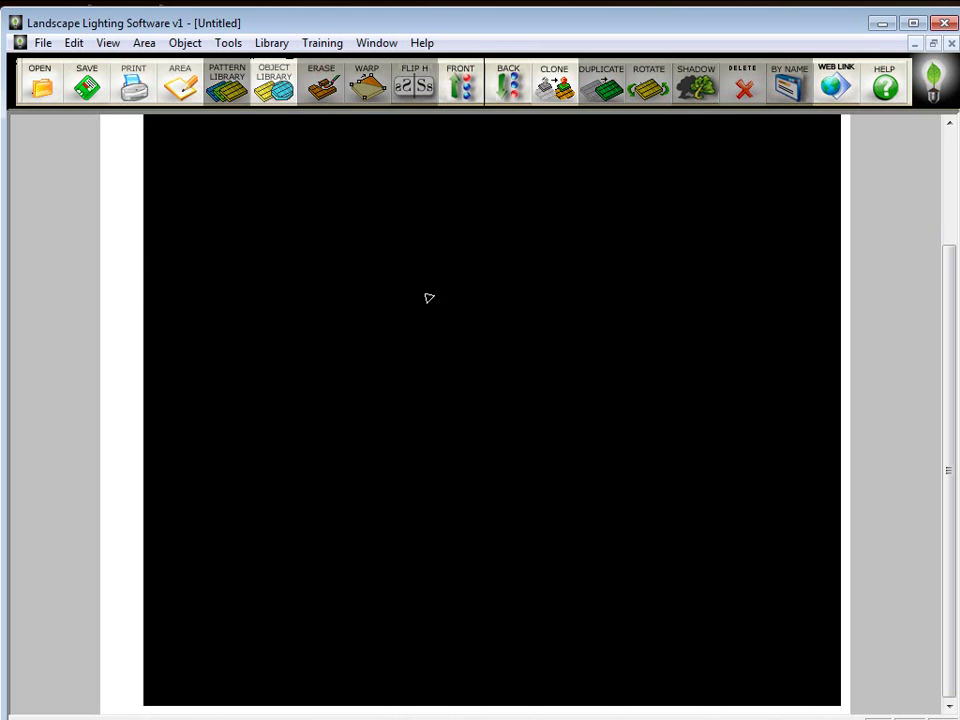
Import kichler-15870be-972.jpg from Objects as a JPEG object, accepting the large bitmap warning.
{"action": "left_click", "coordinate": [43, 43]}
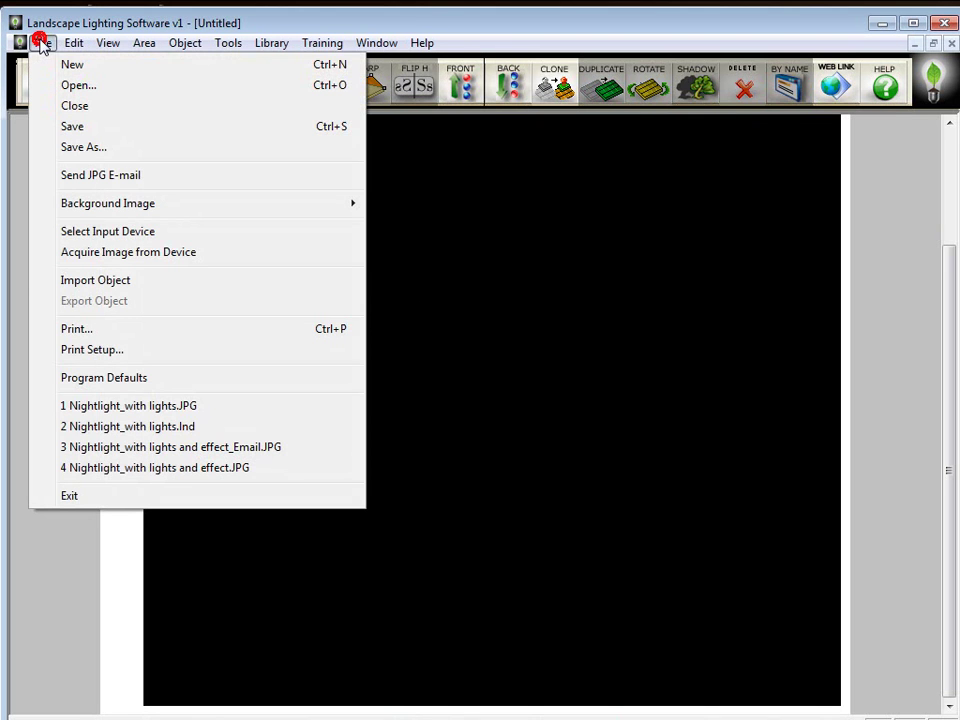
{"action": "left_click", "coordinate": [113, 284]}
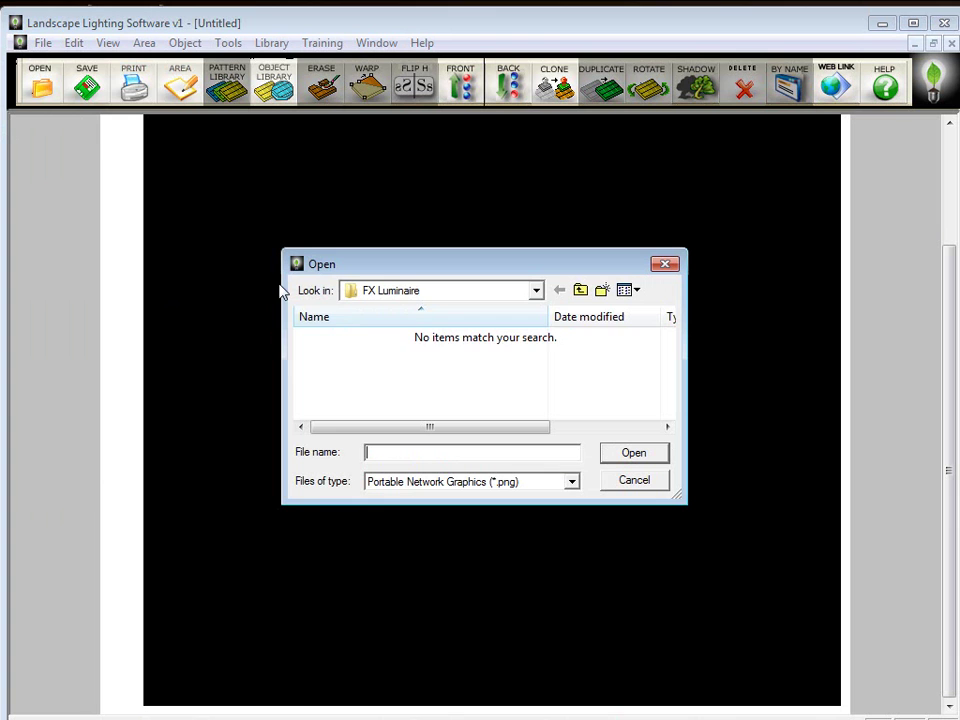
{"action": "left_click", "coordinate": [580, 290]}
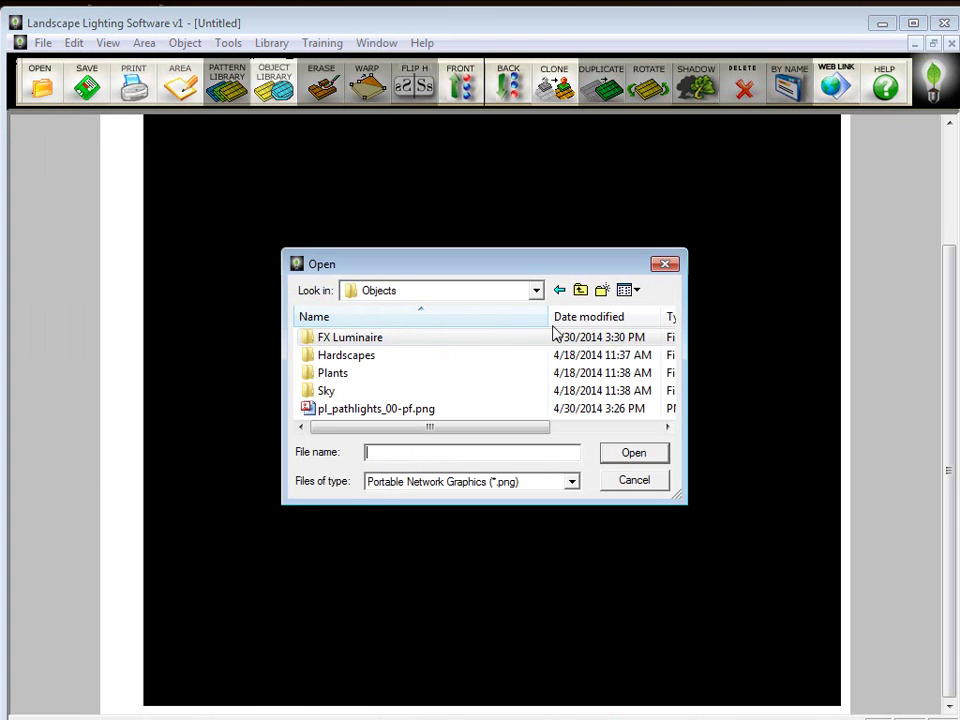
{"action": "left_click", "coordinate": [569, 484]}
{"action": "left_click", "coordinate": [465, 561]}
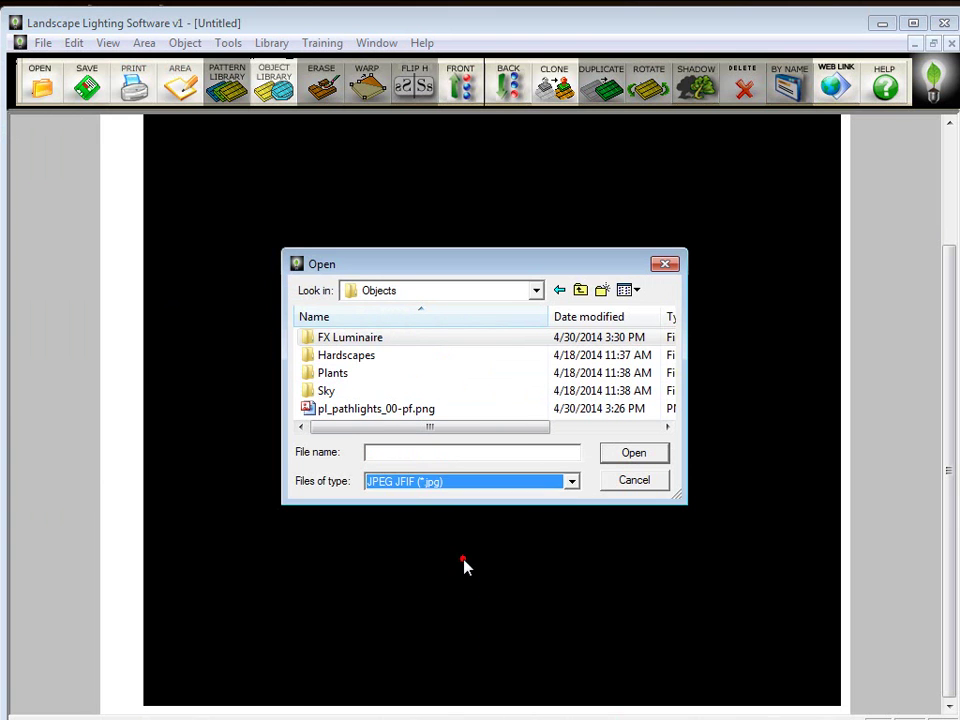
{"action": "scroll", "coordinate": [658, 386], "scroll_direction": "down", "scroll_amount": 1}
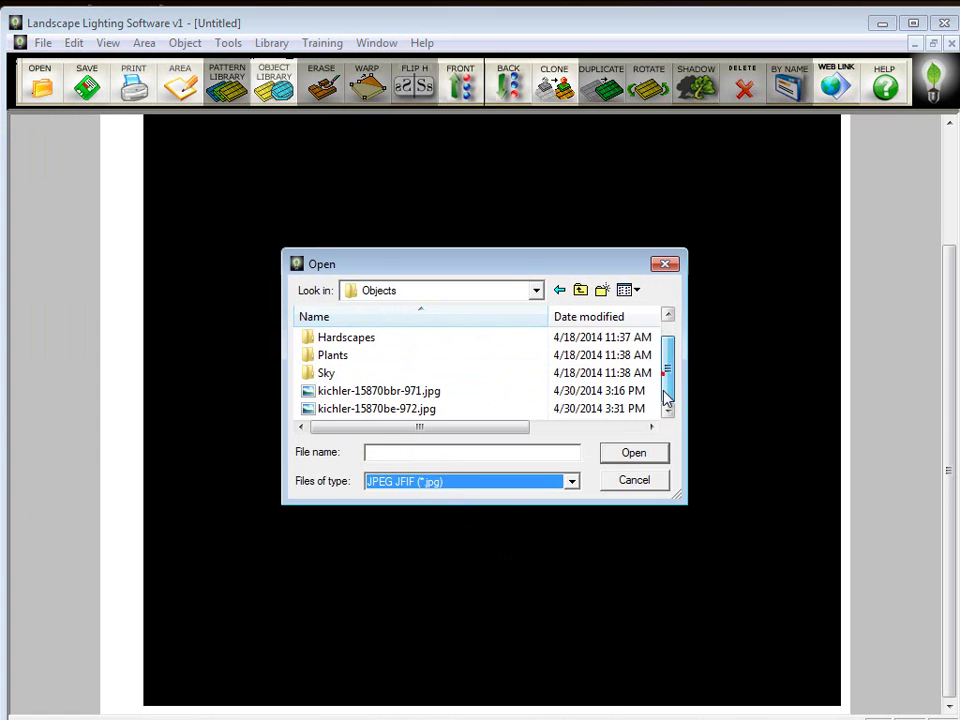
{"action": "double_click", "coordinate": [401, 410]}
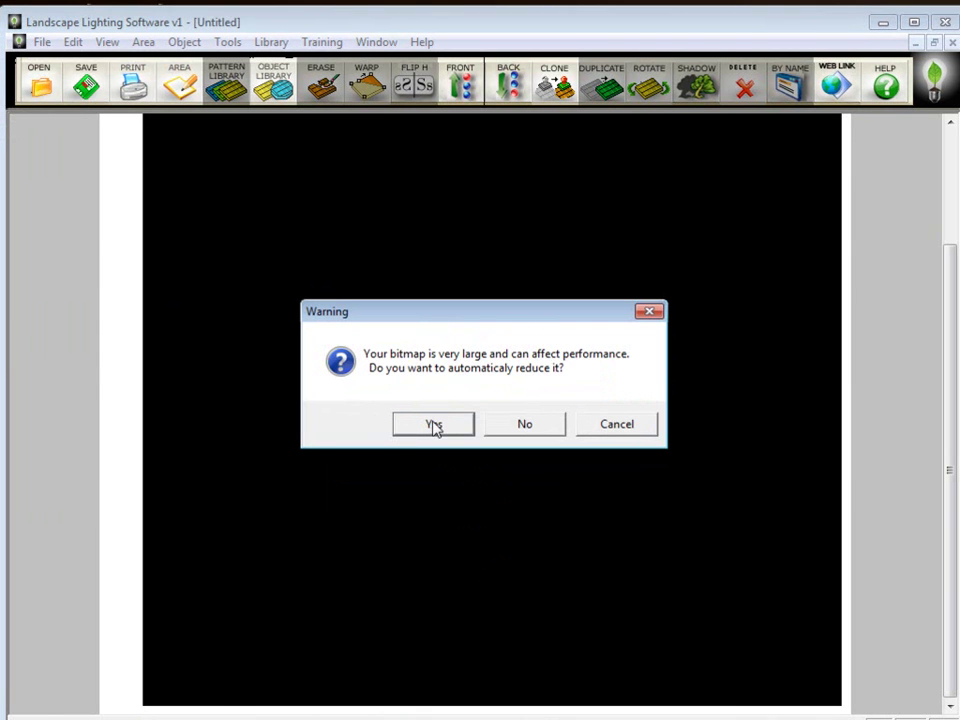
{"action": "left_click", "coordinate": [514, 428]}
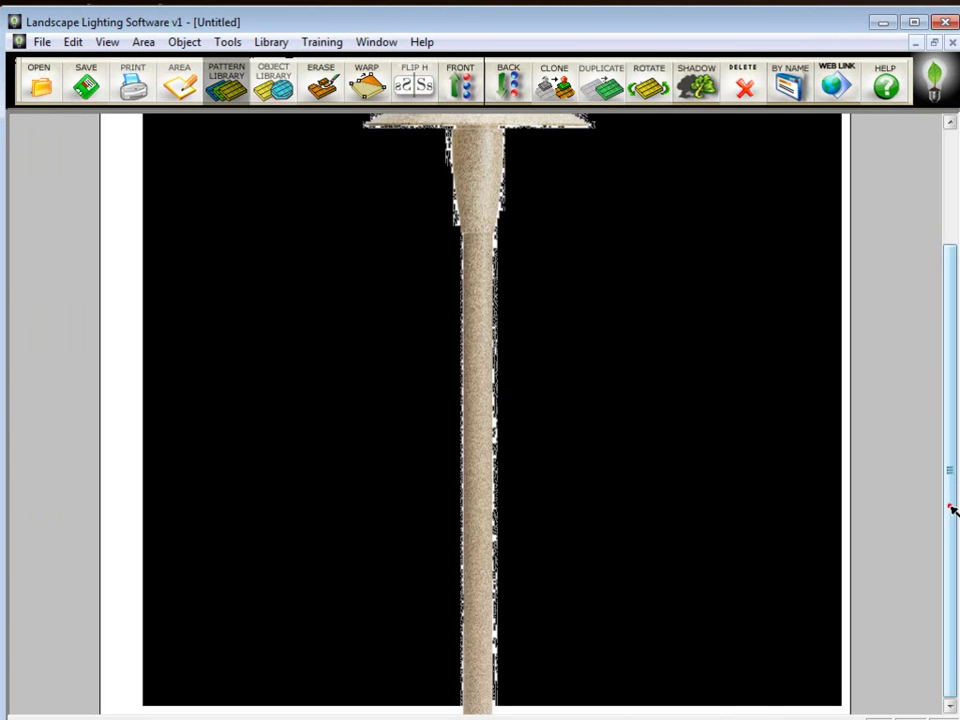
{"action": "scroll", "coordinate": [951, 509], "scroll_direction": "up", "scroll_amount": 2}
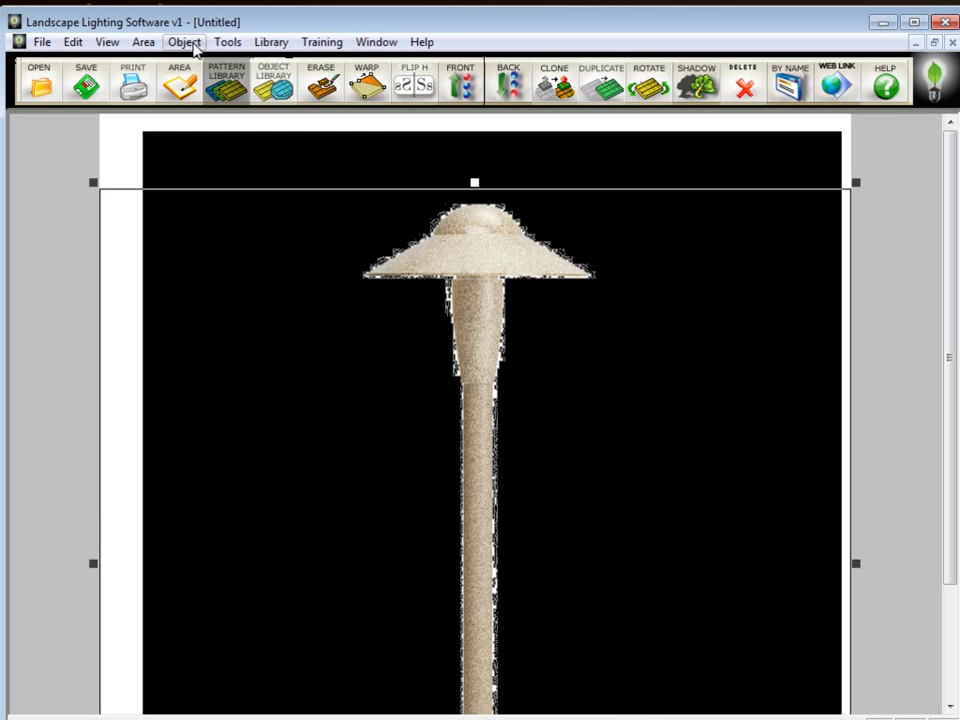
Start Magic Wand cleanup on the Kichler lamp image and zoom in on it.
{"action": "left_click", "coordinate": [184, 41]}
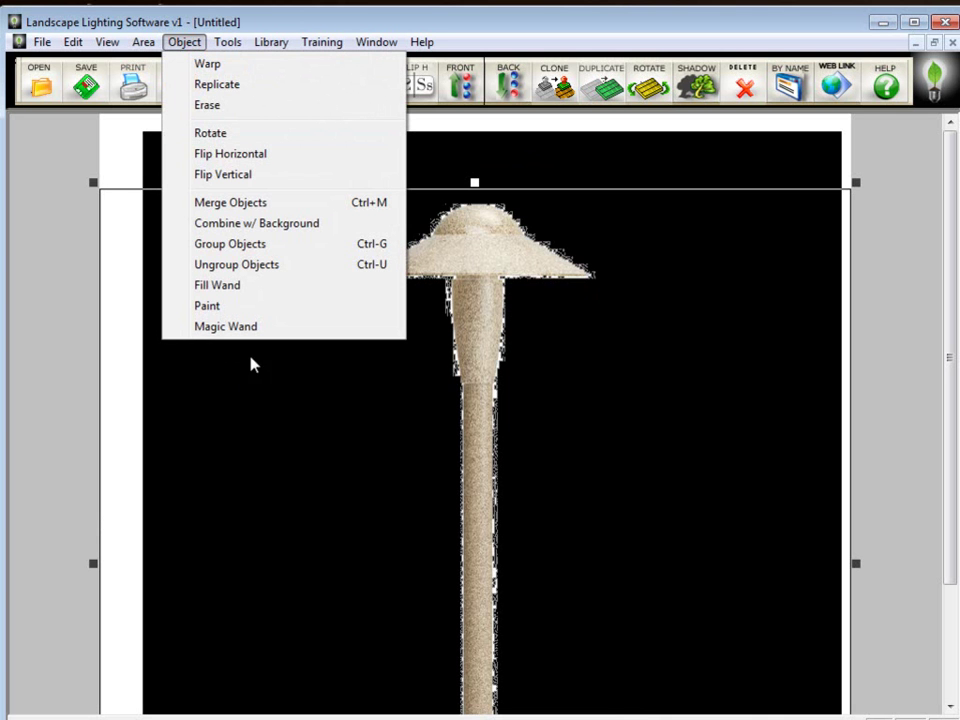
{"action": "left_click", "coordinate": [226, 327]}
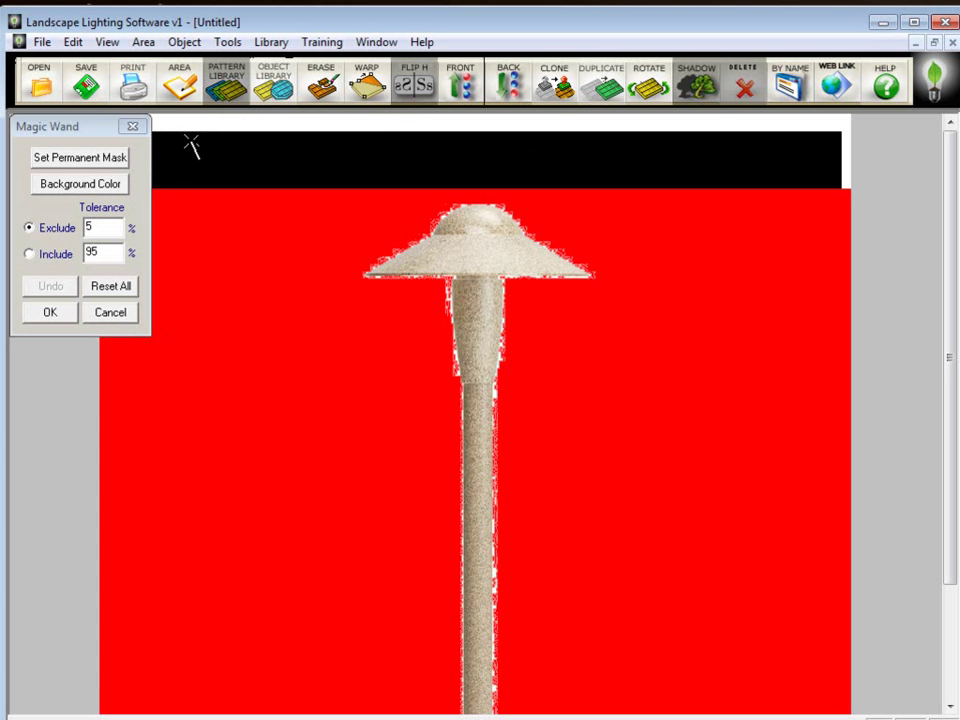
{"action": "left_click", "coordinate": [443, 305]}
{"action": "scroll", "coordinate": [443, 310], "scroll_direction": "up", "scroll_amount": 1}
{"action": "scroll", "coordinate": [443, 315], "scroll_direction": "up", "scroll_amount": 1}
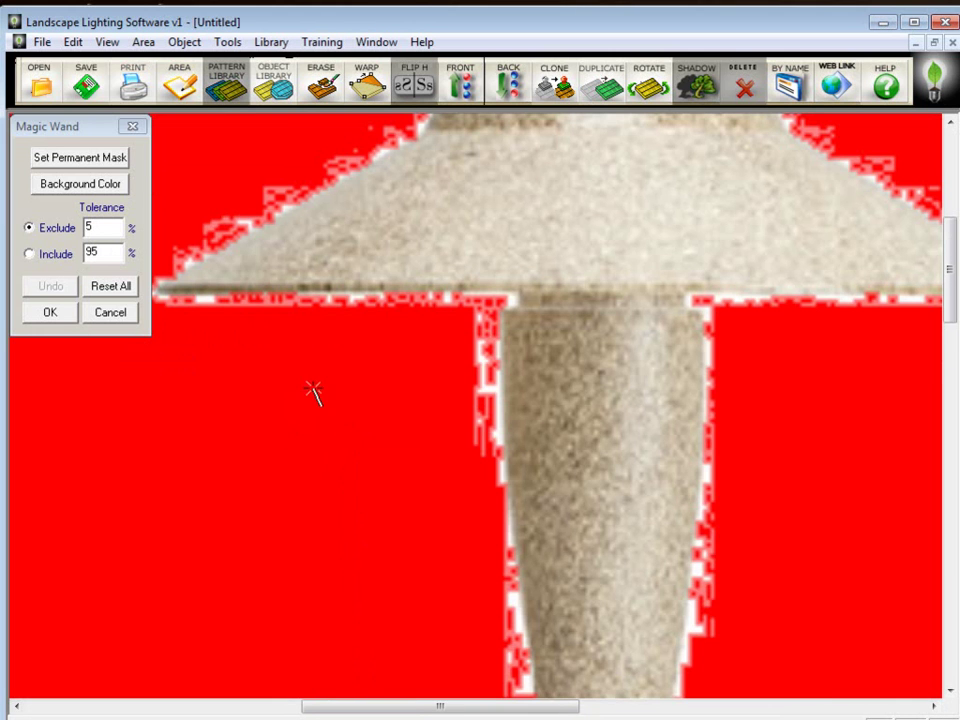
Mask the white fringe along the stem and shade edges, undoing the mask that covered the shade.
{"action": "left_click", "coordinate": [490, 392]}
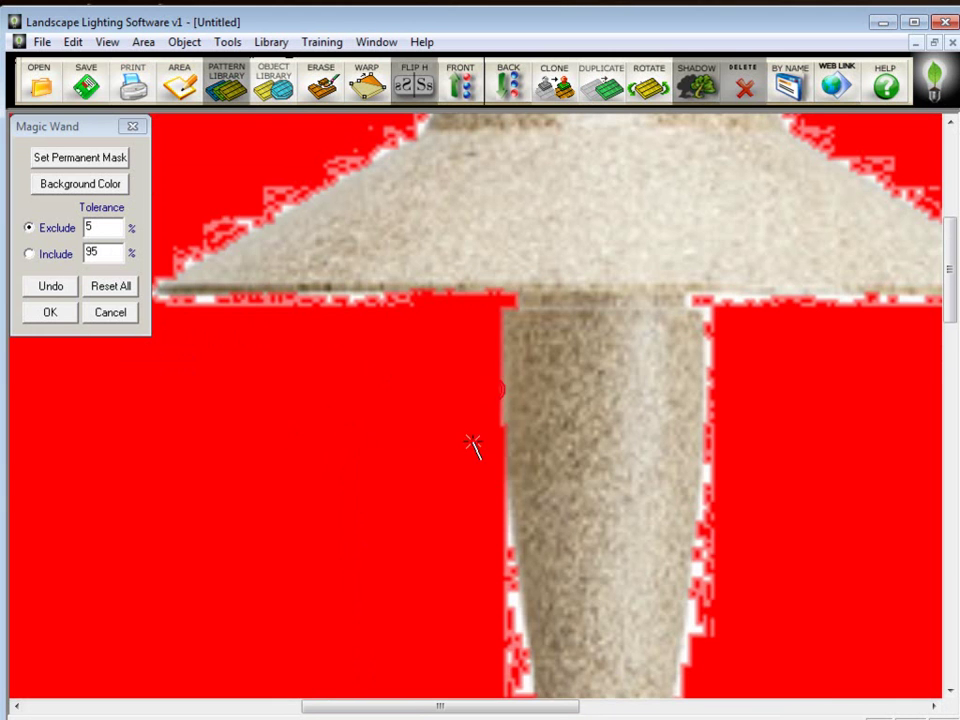
{"action": "left_click", "coordinate": [356, 300]}
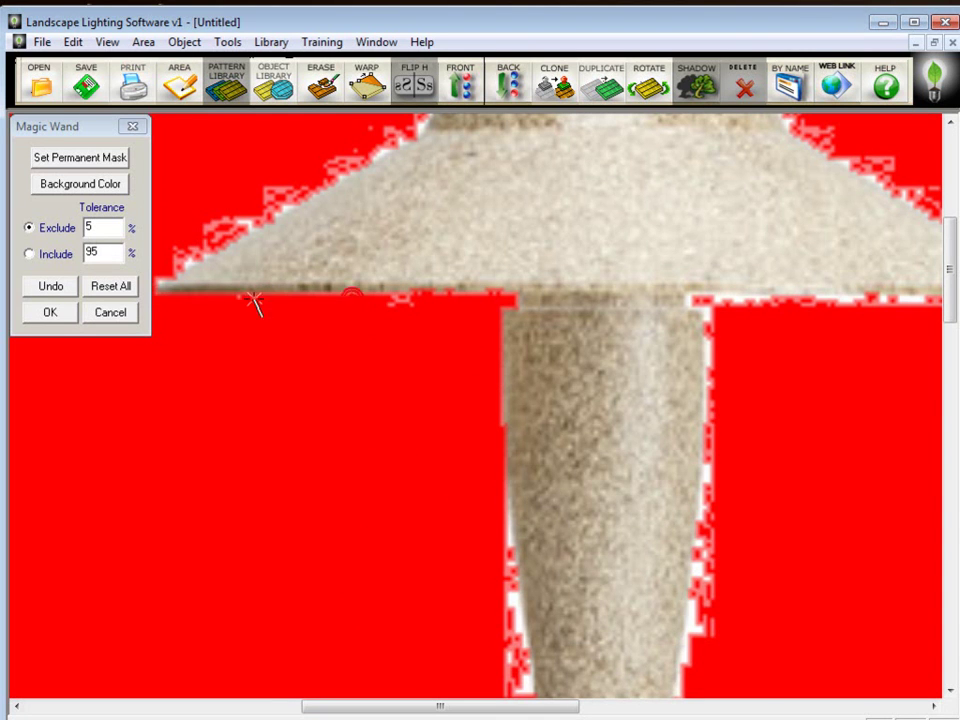
{"action": "left_click", "coordinate": [706, 346]}
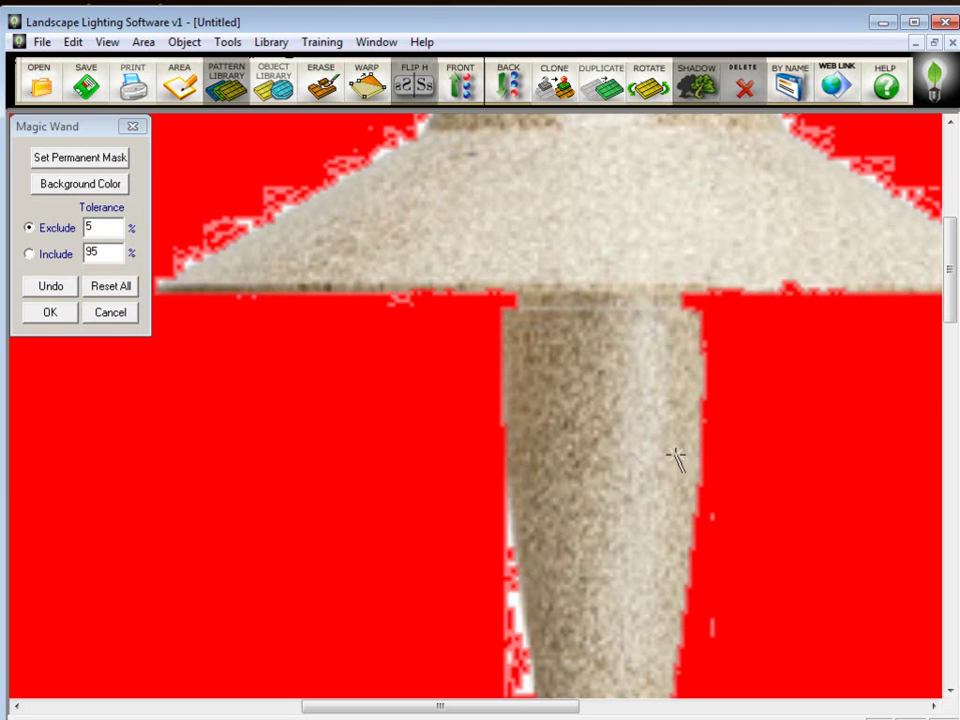
{"action": "left_click", "coordinate": [512, 600]}
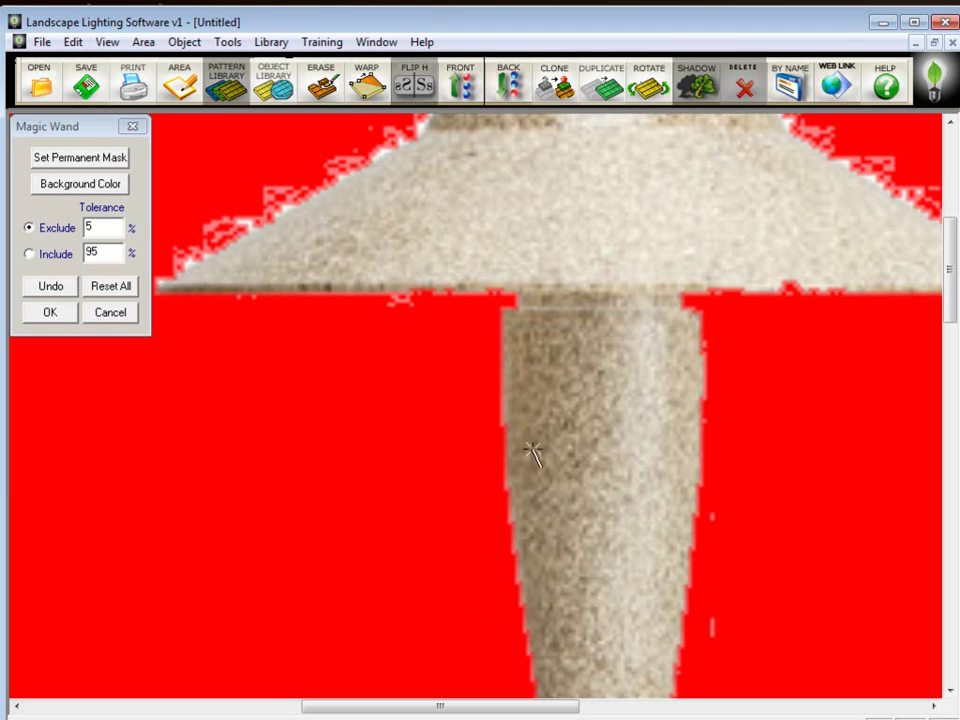
{"action": "left_click", "coordinate": [246, 221]}
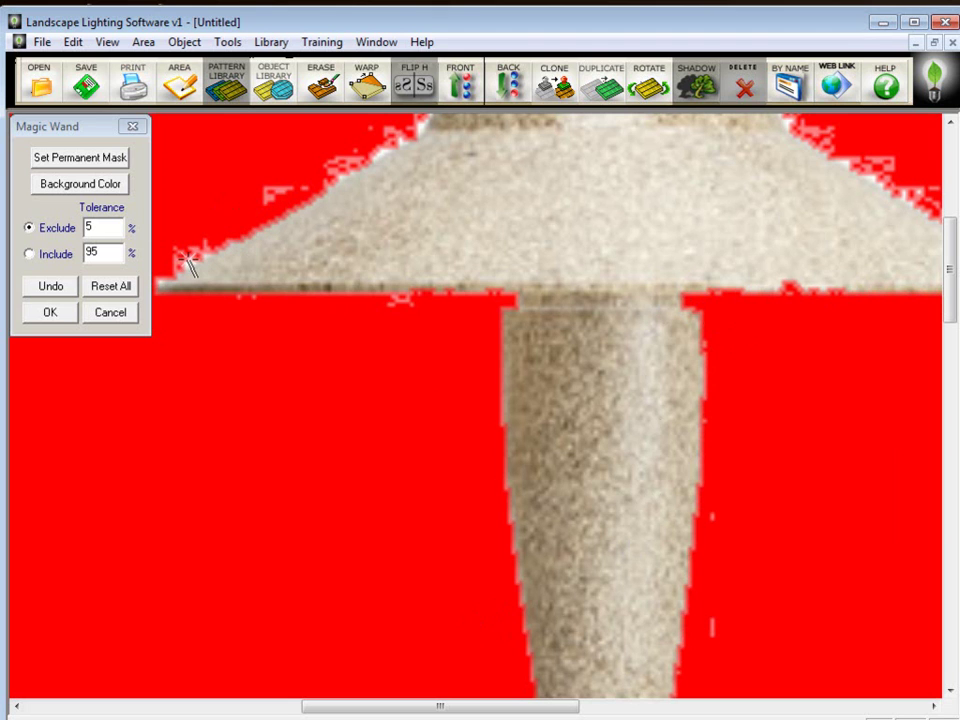
{"action": "left_click", "coordinate": [186, 262]}
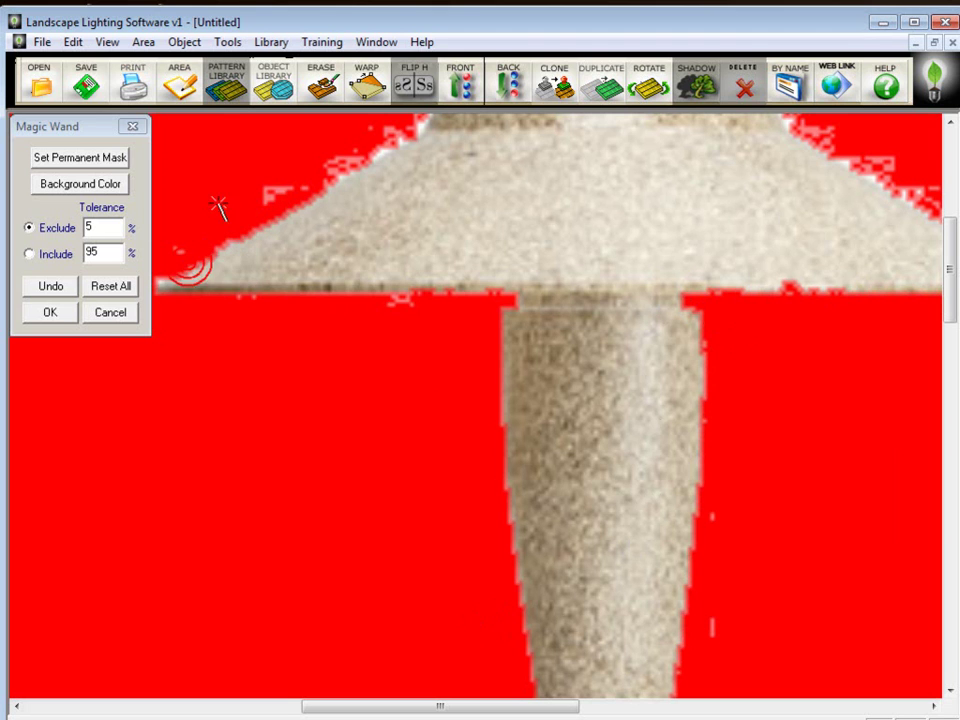
{"action": "left_click", "coordinate": [380, 160]}
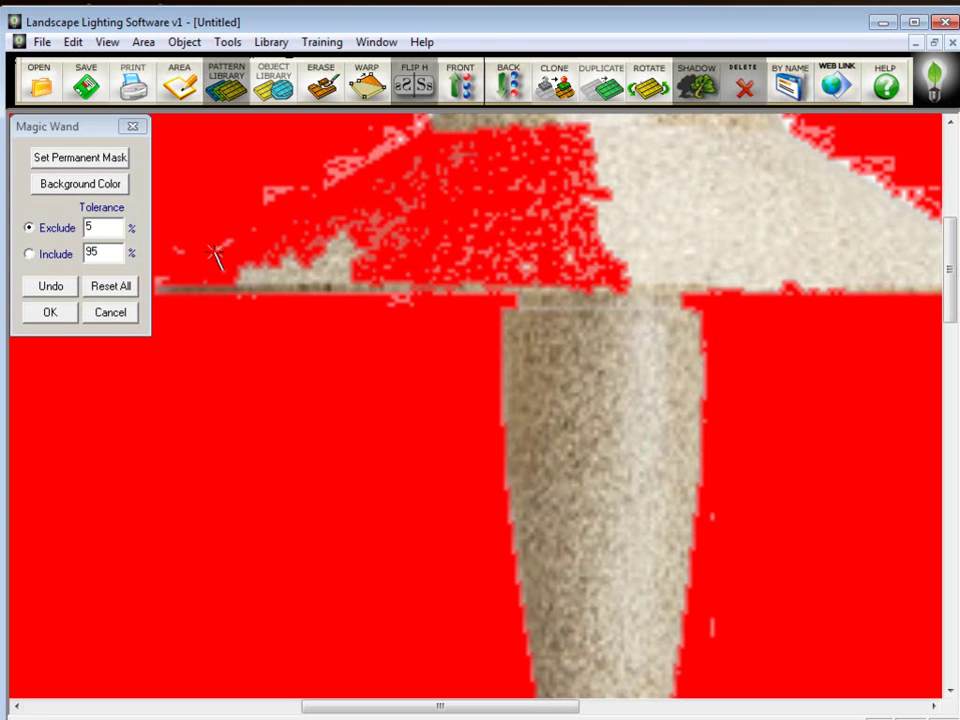
{"action": "left_click", "coordinate": [45, 287]}
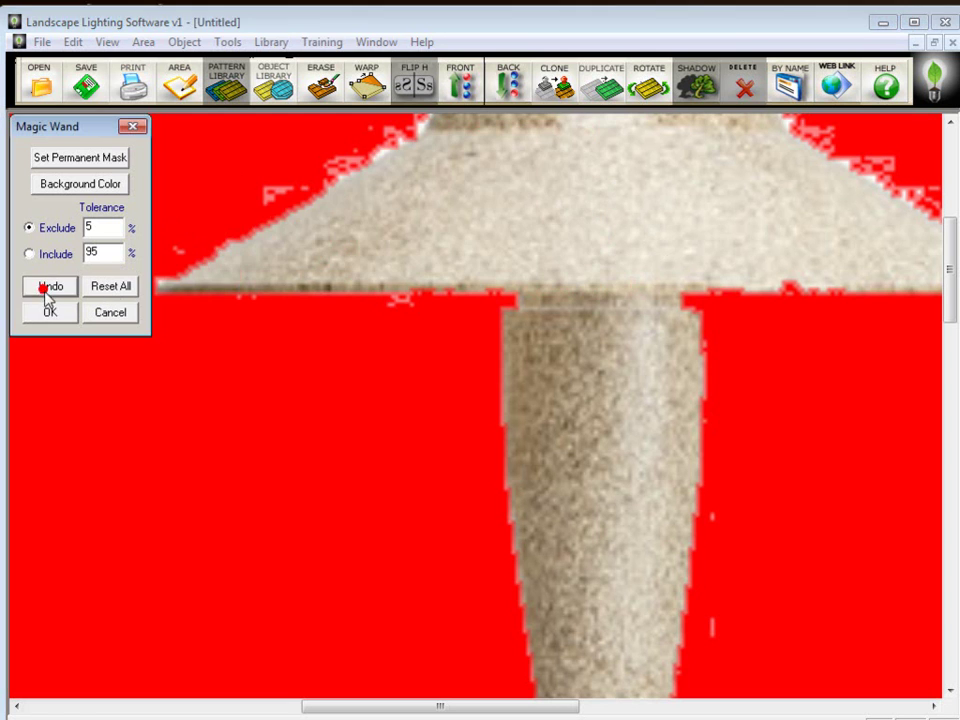
Undo several Magic Wand masks, restoring white fringe on the shade edges and stem's left side.
{"action": "scroll", "coordinate": [375, 280], "scroll_direction": "down", "scroll_amount": 1}
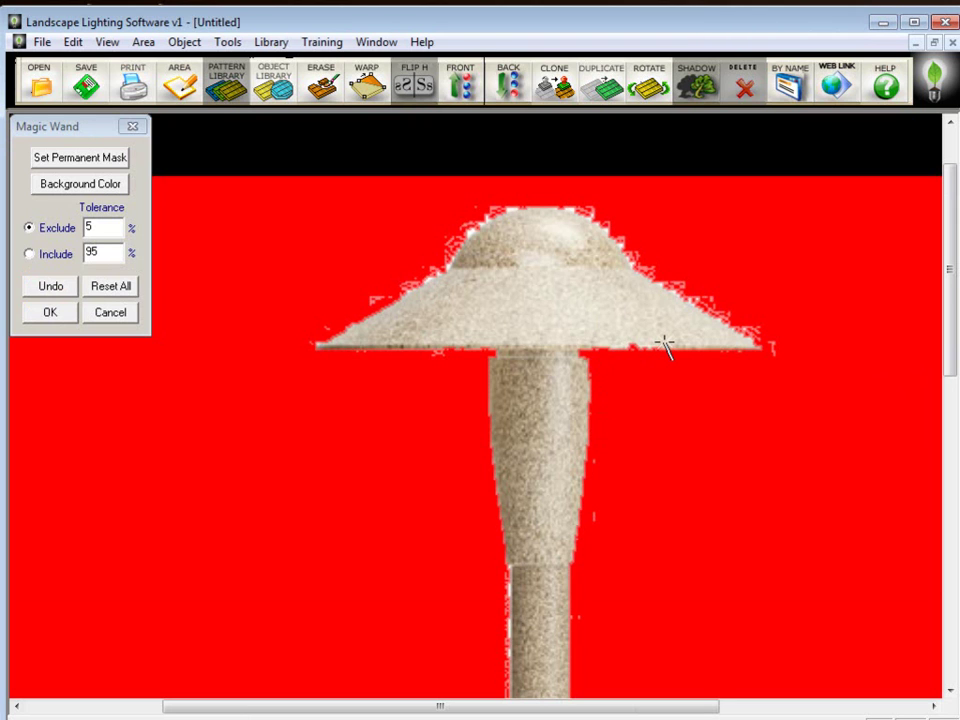
{"action": "left_click", "coordinate": [53, 286]}
{"action": "left_click", "coordinate": [51, 286]}
{"action": "left_click", "coordinate": [51, 286]}
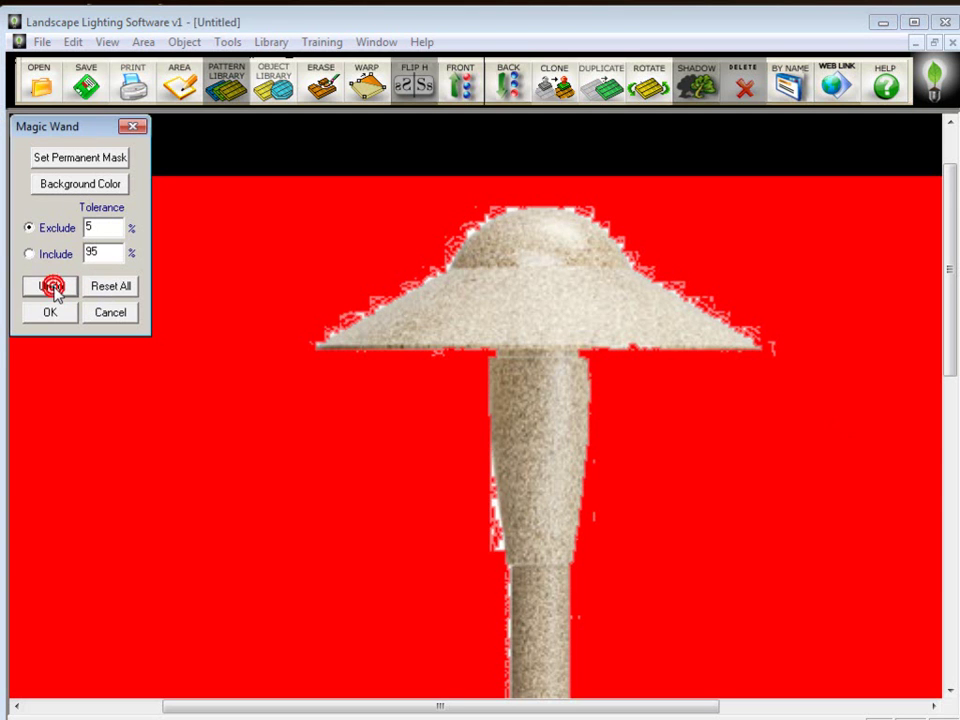
{"action": "left_click", "coordinate": [51, 286]}
{"action": "left_click", "coordinate": [705, 312]}
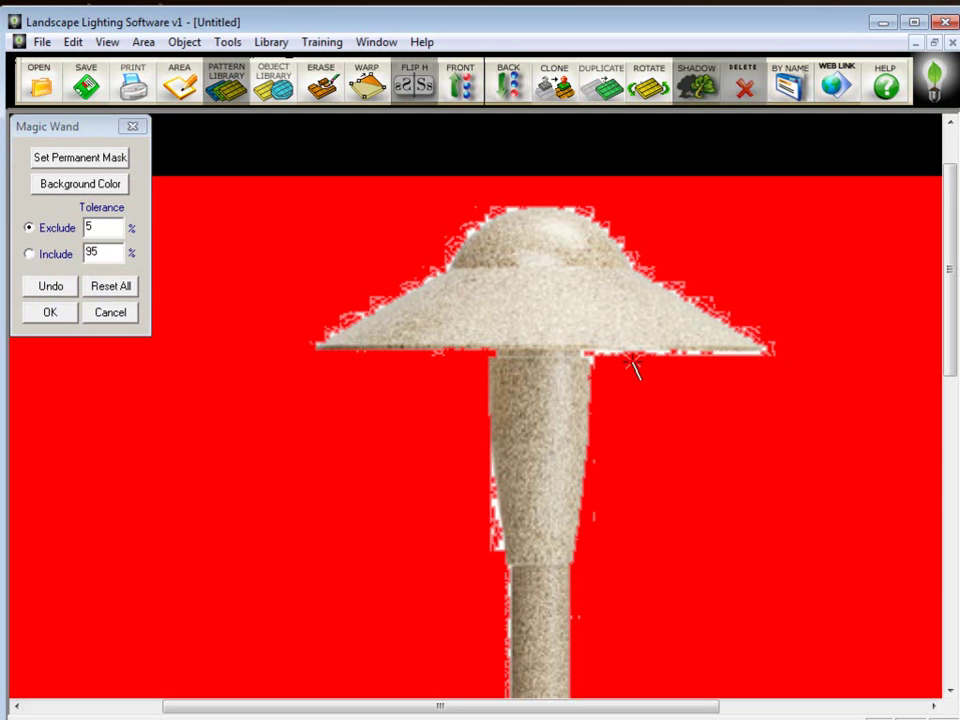
{"action": "scroll", "coordinate": [645, 352], "scroll_direction": "up", "scroll_amount": 1}
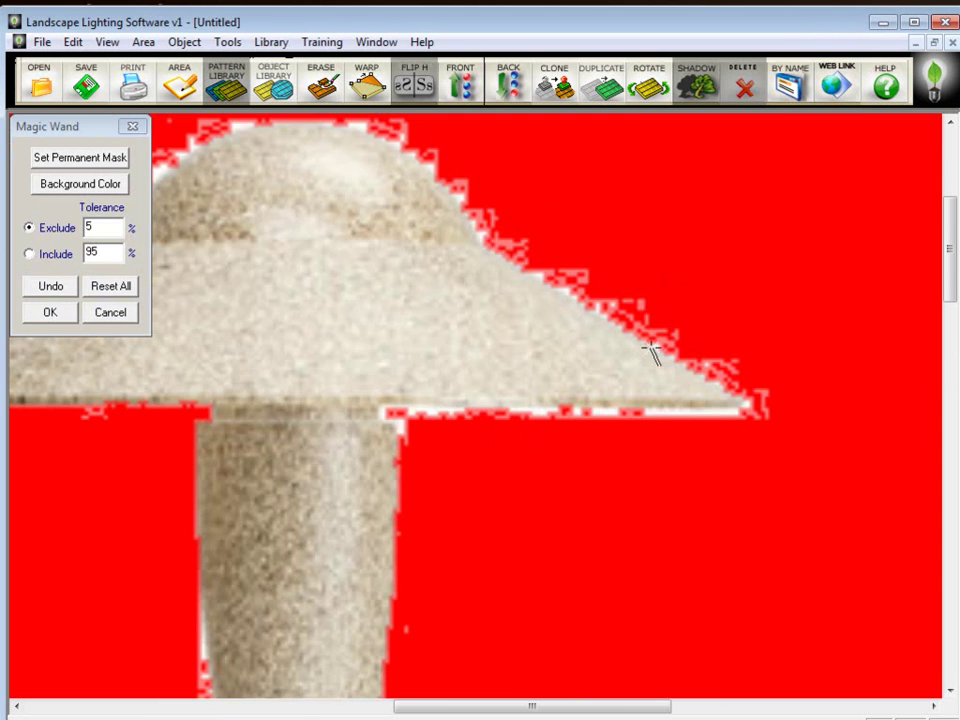